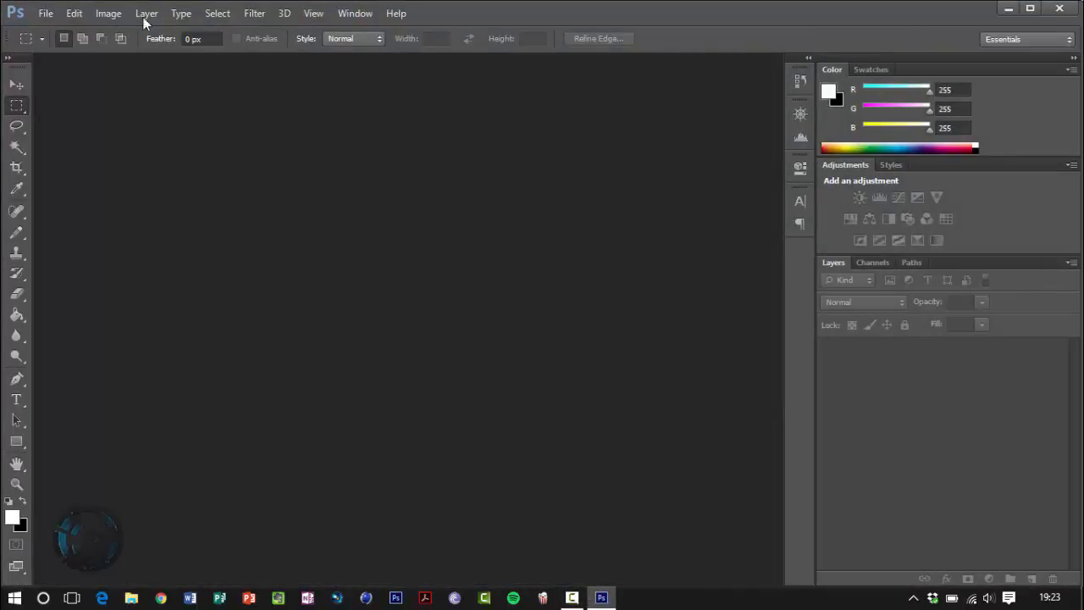
Step: Activate the Move tool
left_click(15, 88)
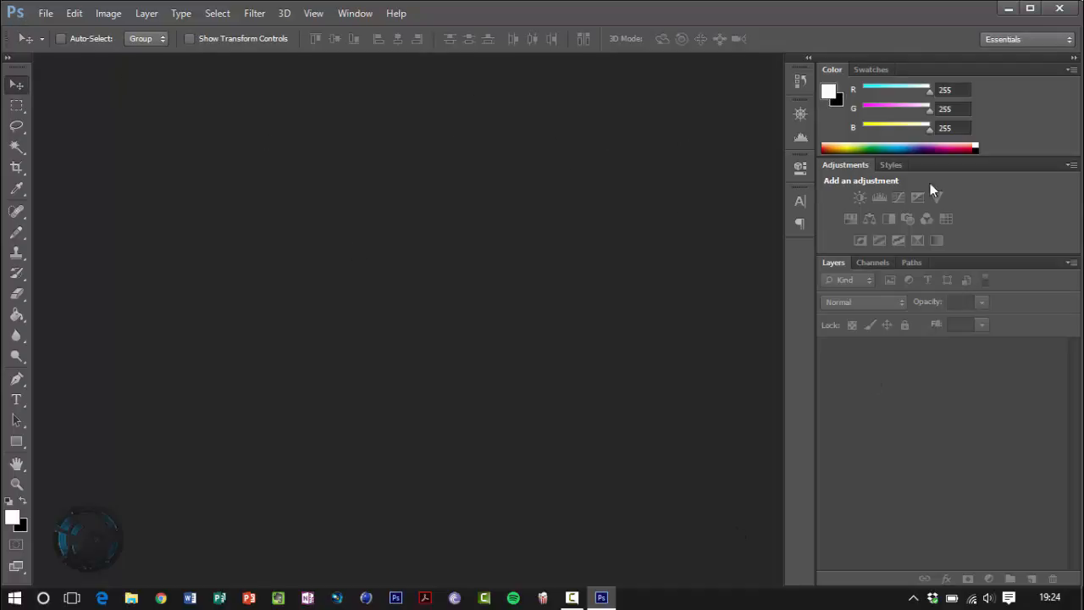
left_click(46, 13)
left_click(62, 50)
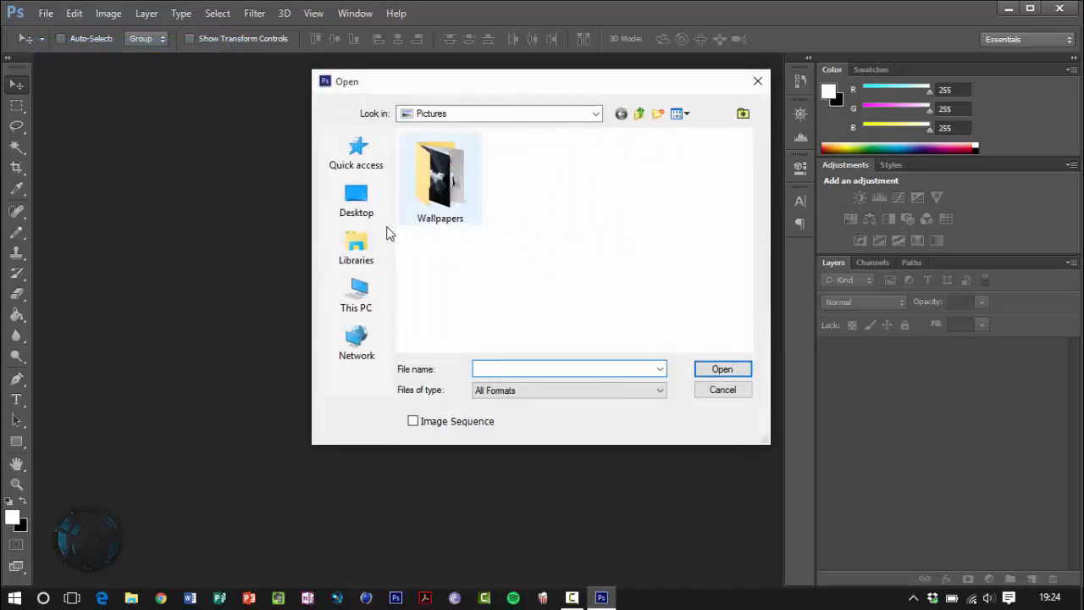
left_click(361, 215)
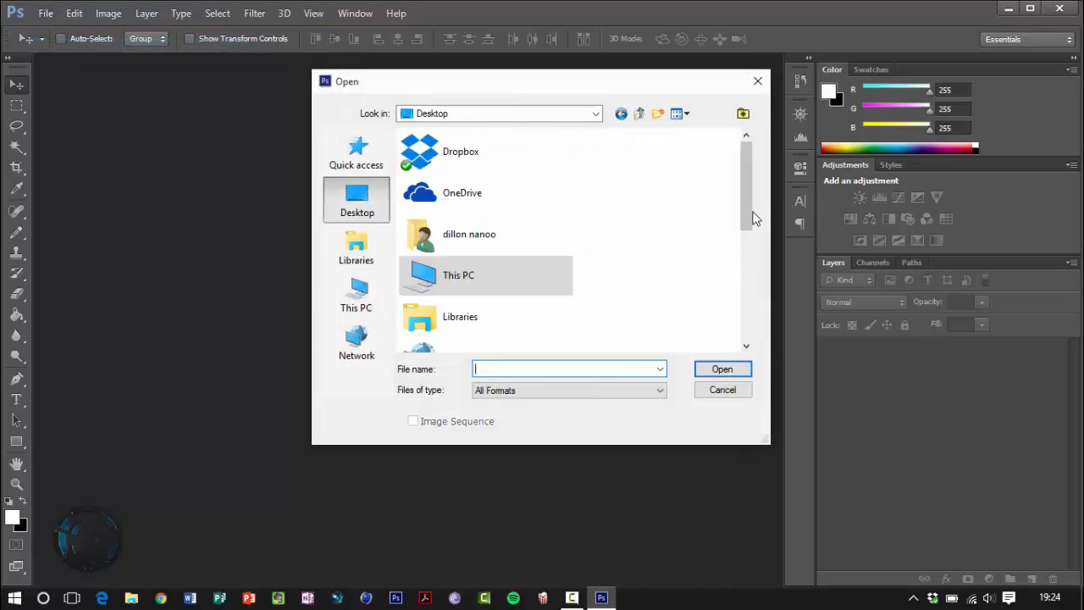
left_click_drag(746, 222, 766, 345)
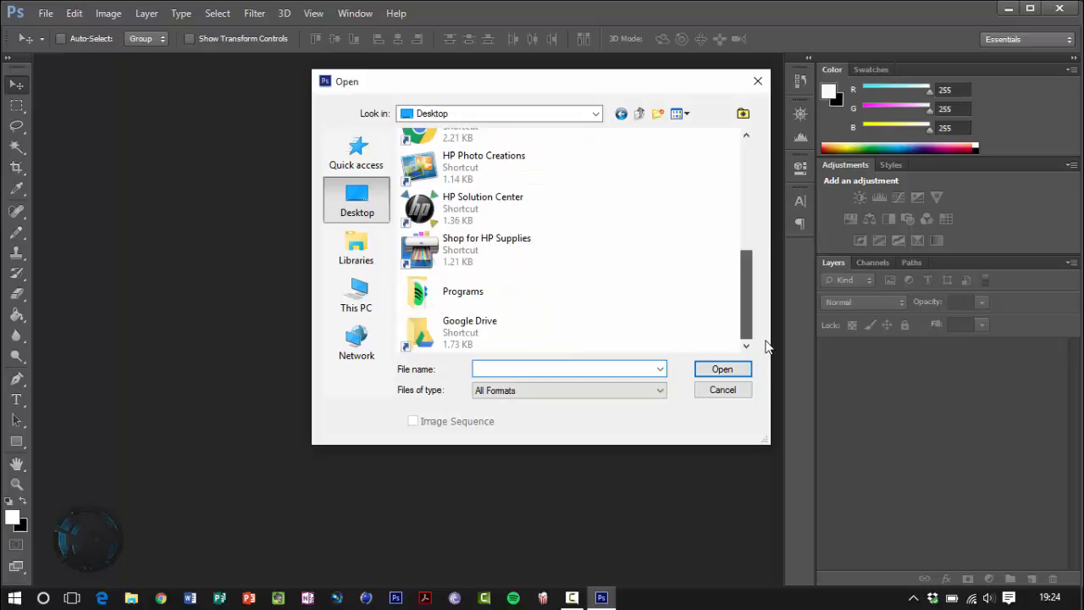
left_click(364, 250)
double_click(648, 168)
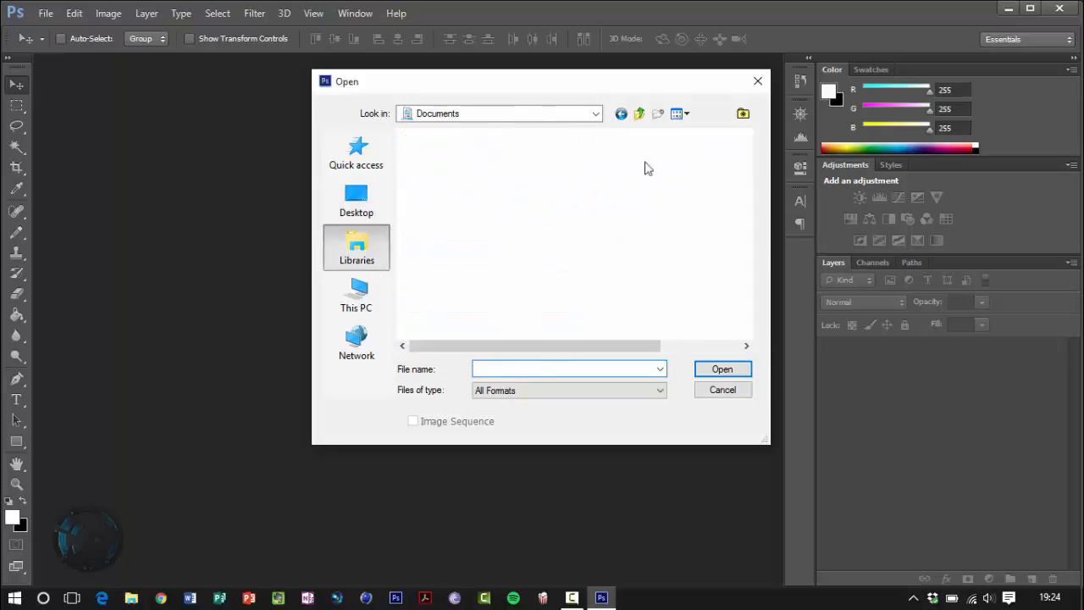
left_click_drag(749, 244, 745, 314)
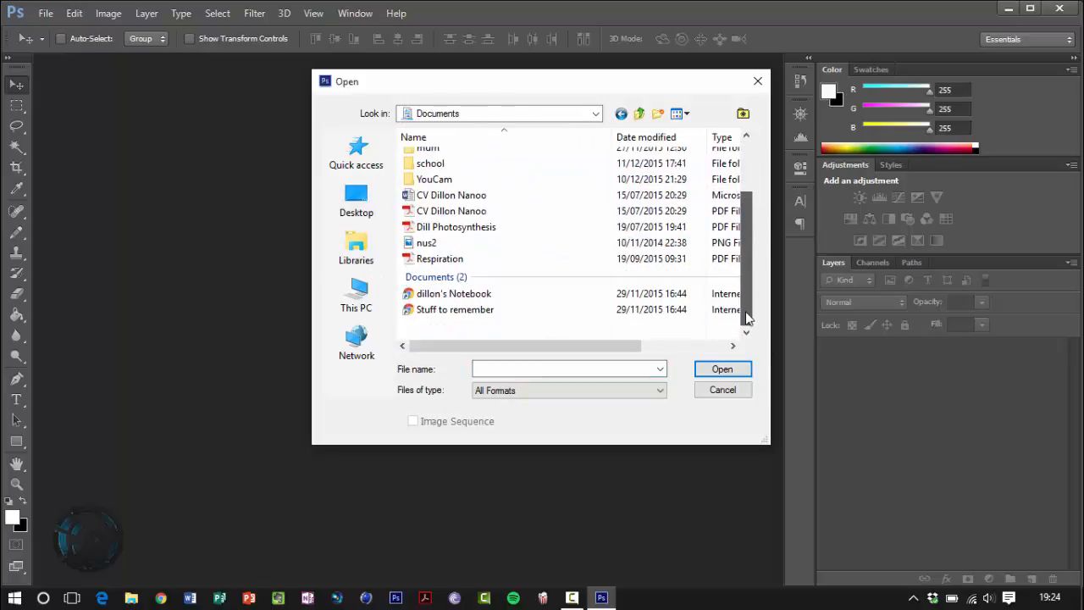
scroll(441, 194, "up", 3)
double_click(500, 238)
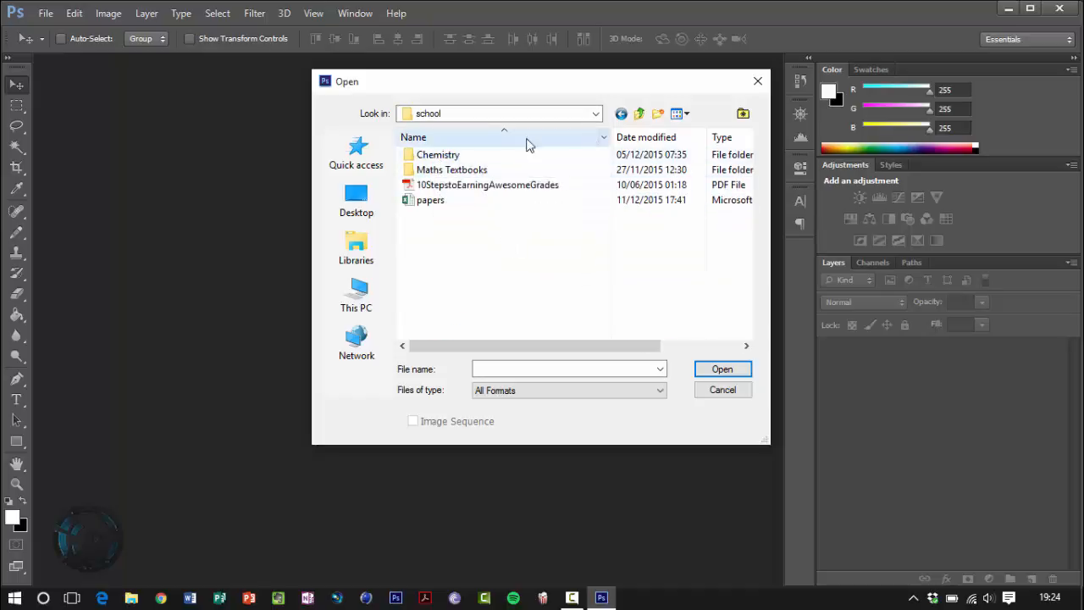
left_click(639, 113)
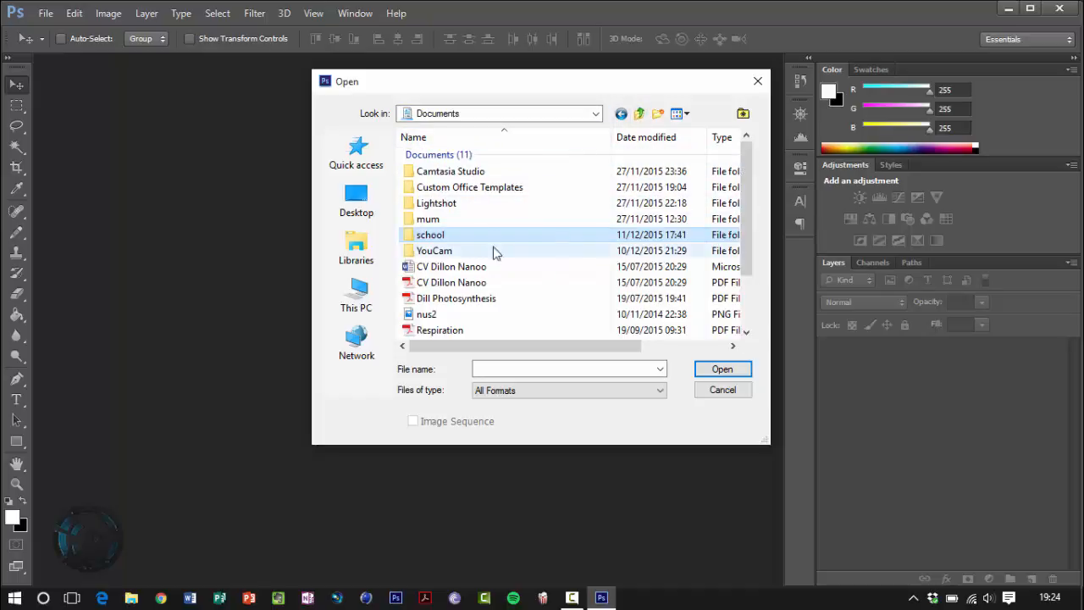
left_click_drag(739, 230, 748, 334)
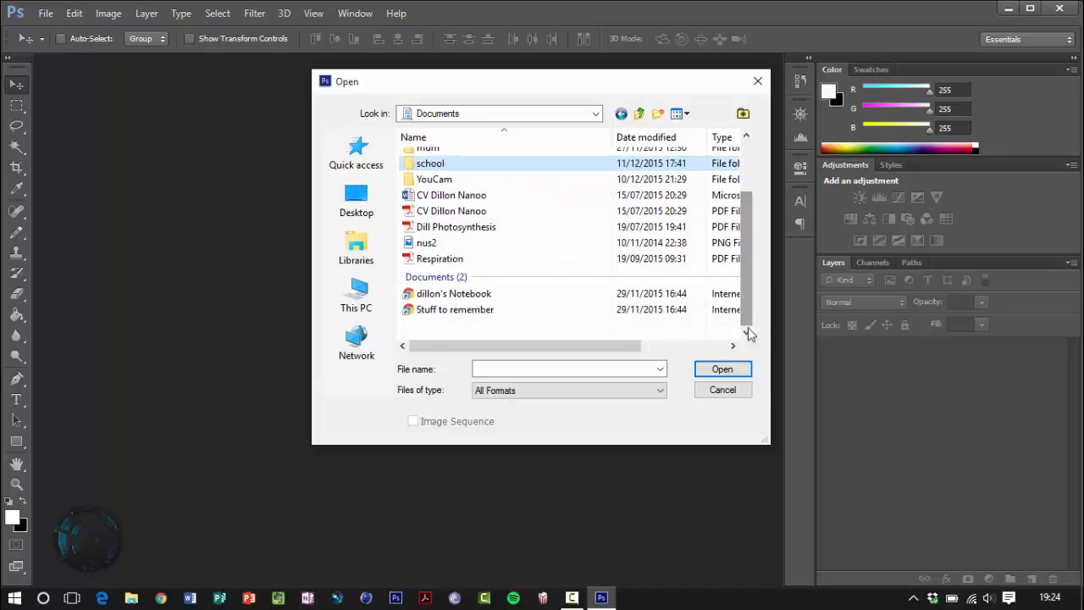
left_click(730, 389)
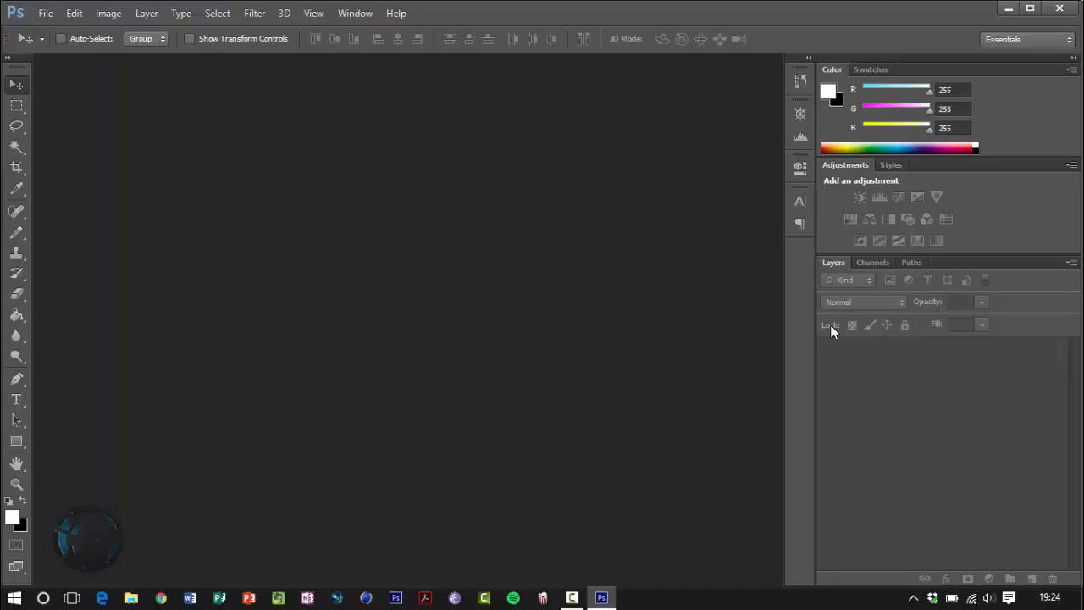
Step: Start opening an existing file and browse to the Google Drive folder
left_click(34, 12)
left_click(87, 47)
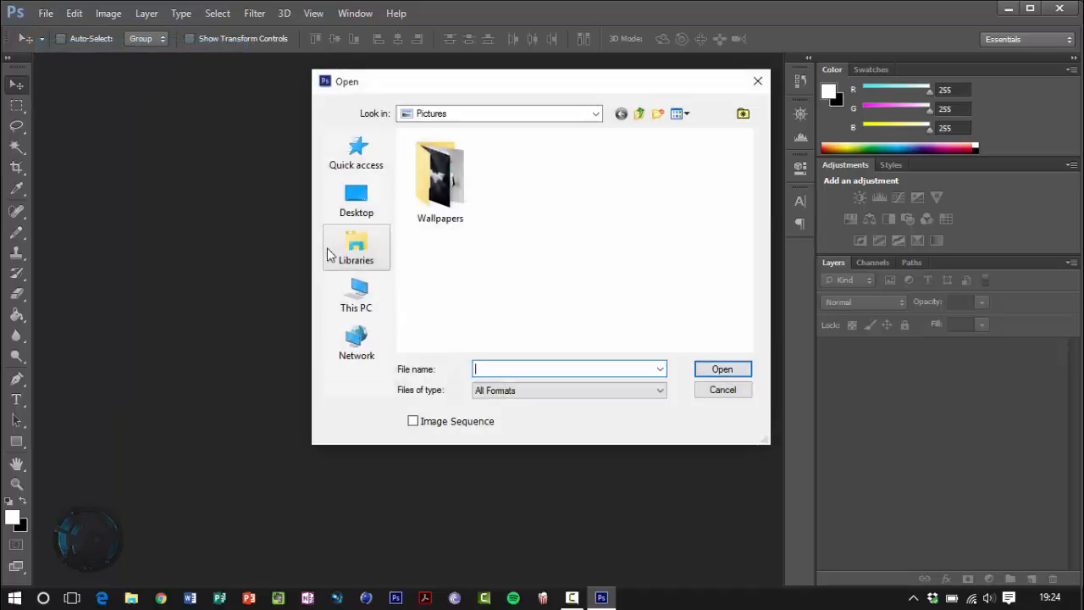
left_click(354, 300)
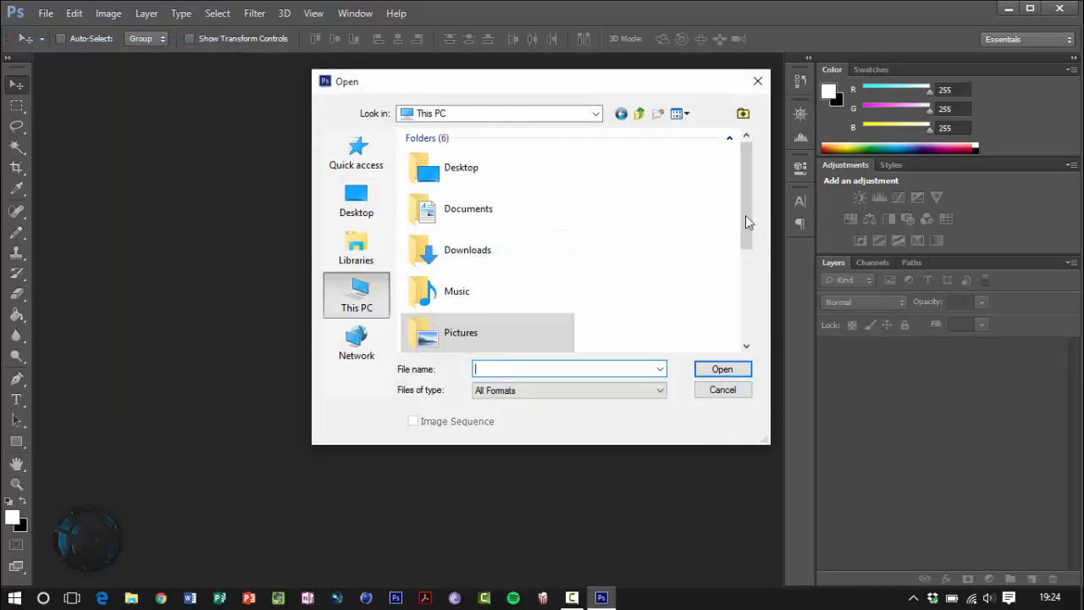
left_click_drag(745, 222, 767, 332)
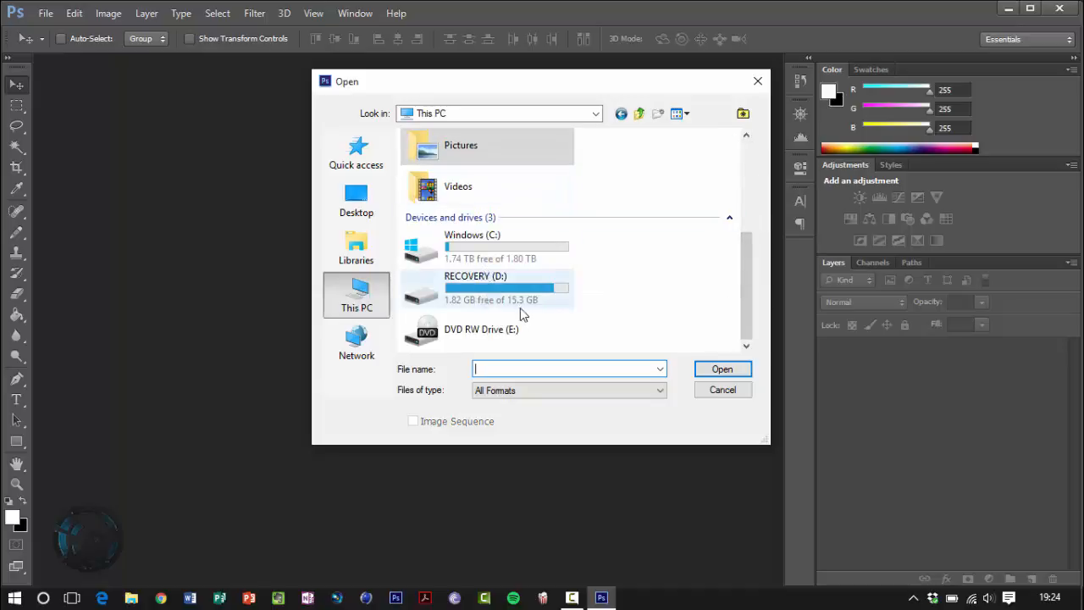
left_click_drag(747, 281, 735, 155)
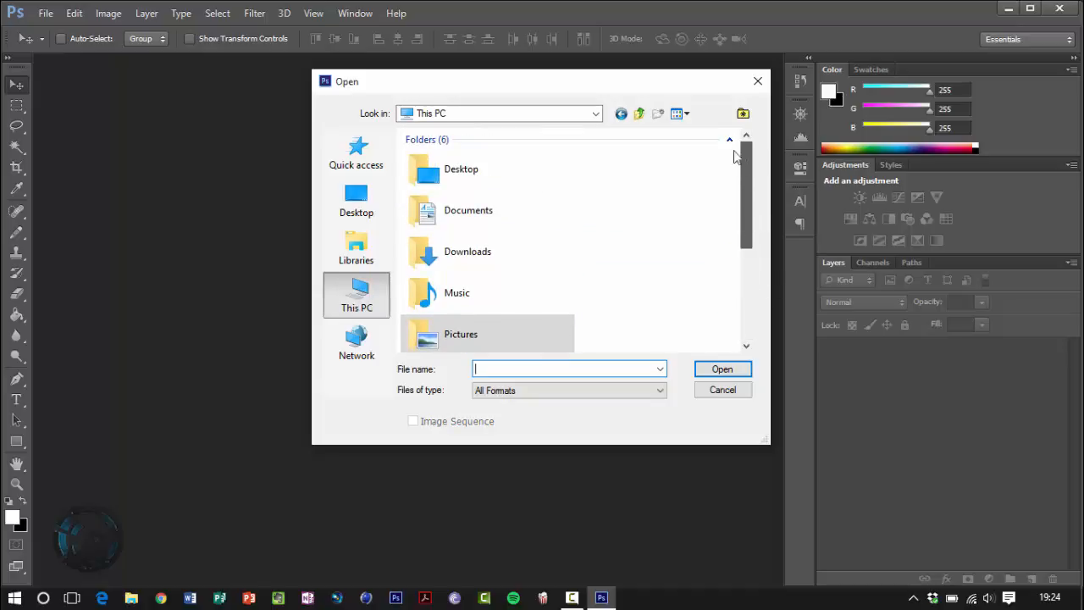
left_click(354, 161)
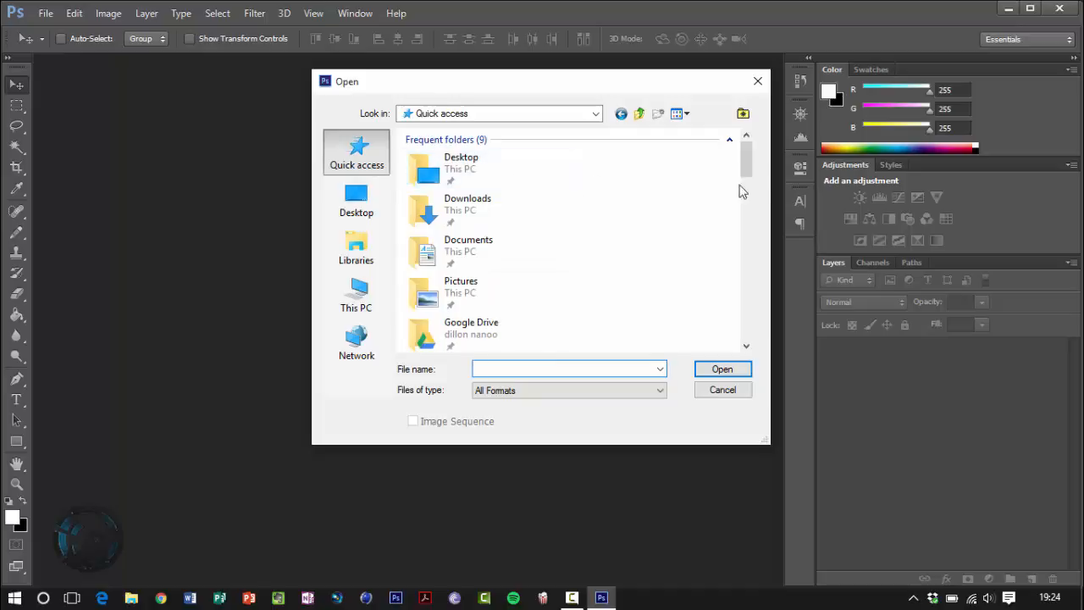
scroll(745, 194, "down", 1)
double_click(488, 196)
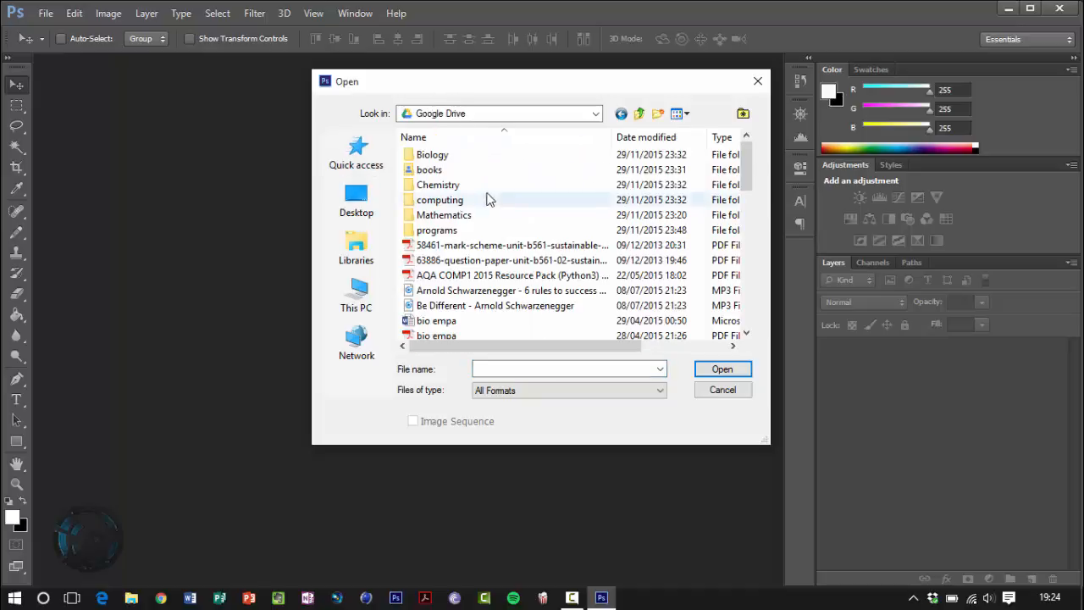
Step: Open the NEWSPSAPER PSD file from the Google Drive folder and decline updating its text layers
scroll(515, 207, "down", 3)
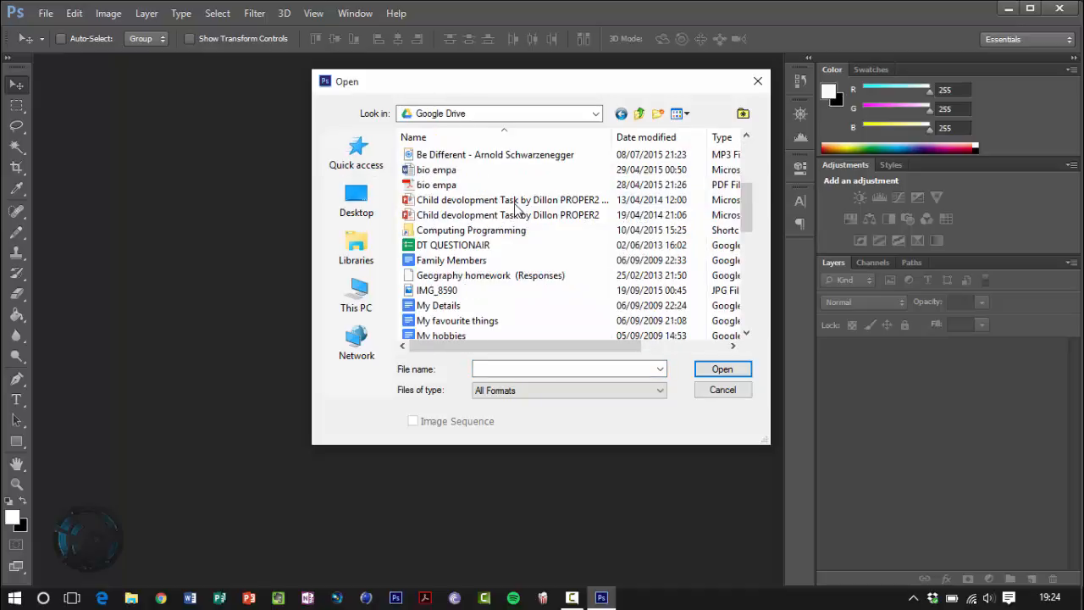
scroll(515, 207, "down", 5)
scroll(504, 220, "up", 2)
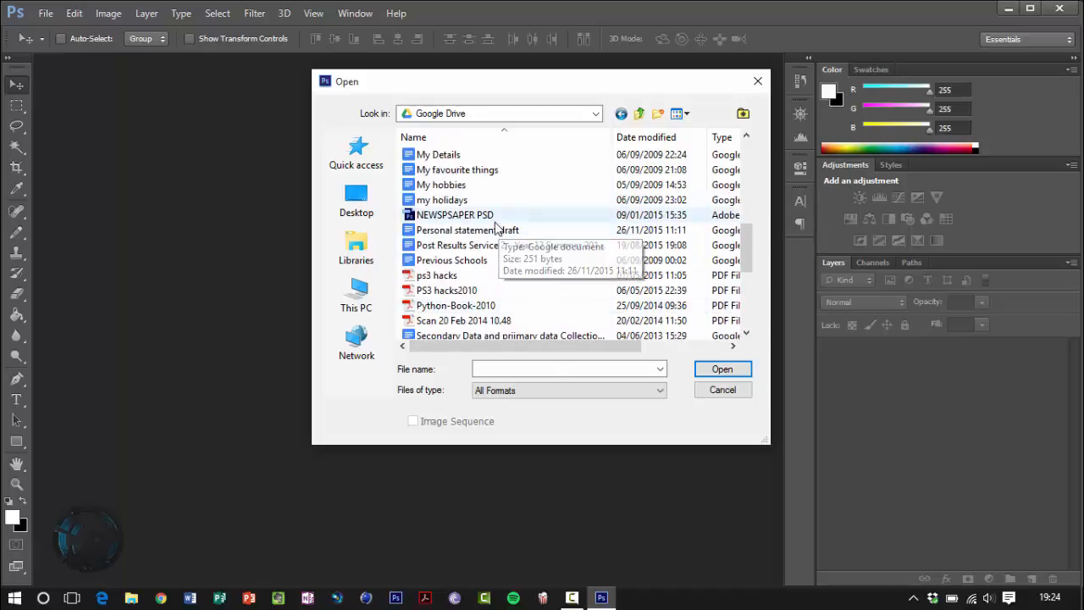
double_click(496, 219)
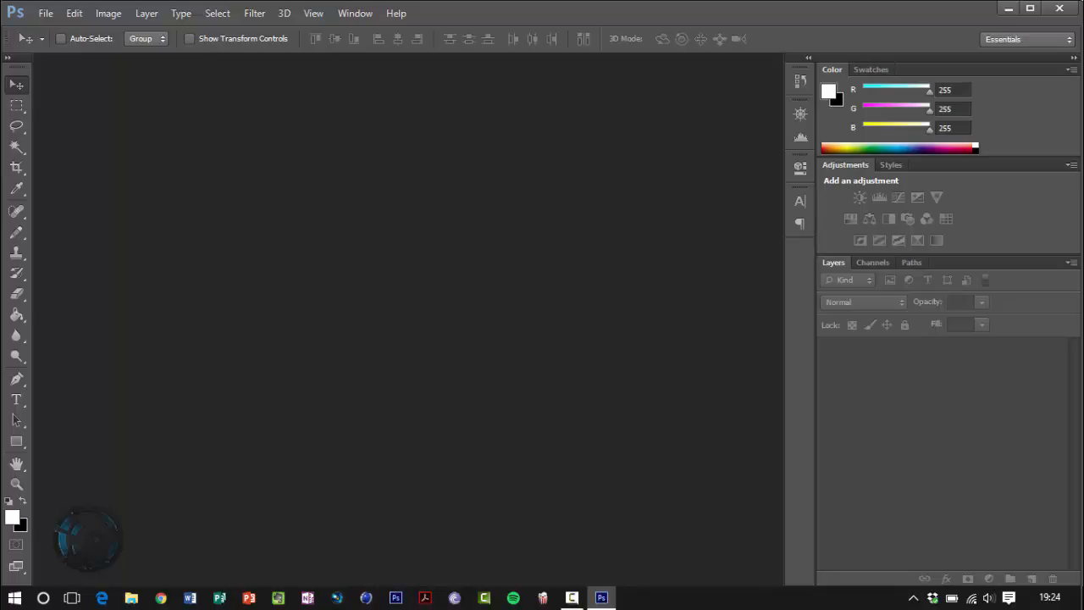
left_click(572, 597)
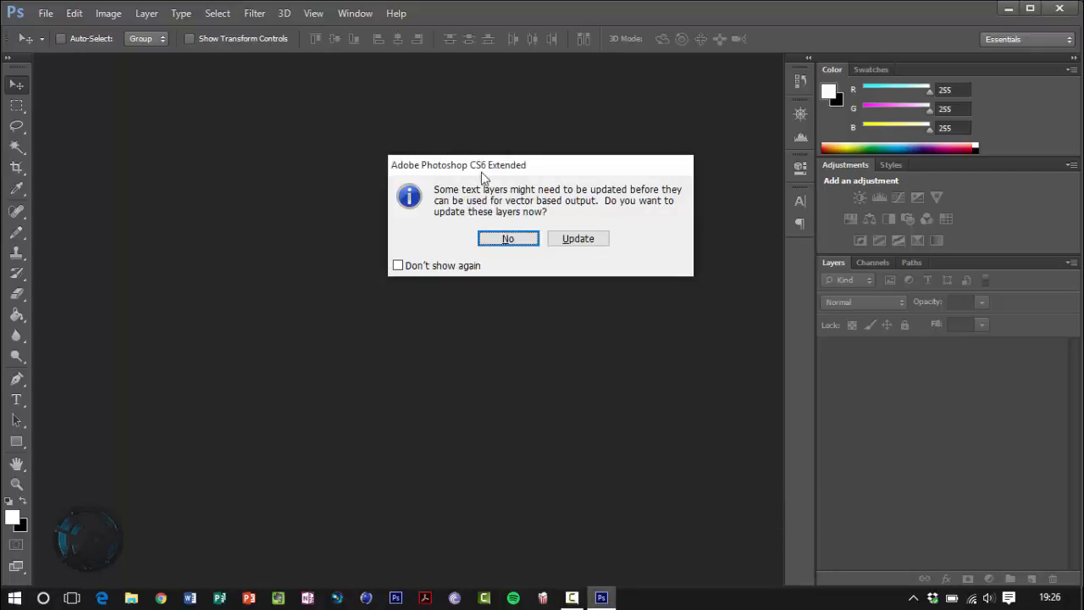
left_click_drag(494, 164, 482, 166)
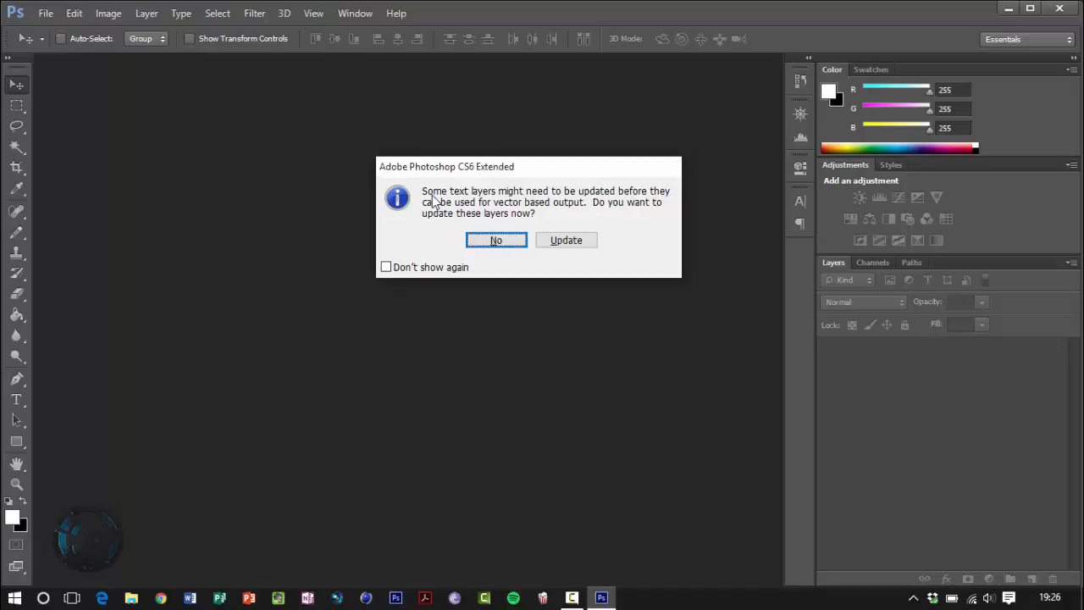
left_click(505, 242)
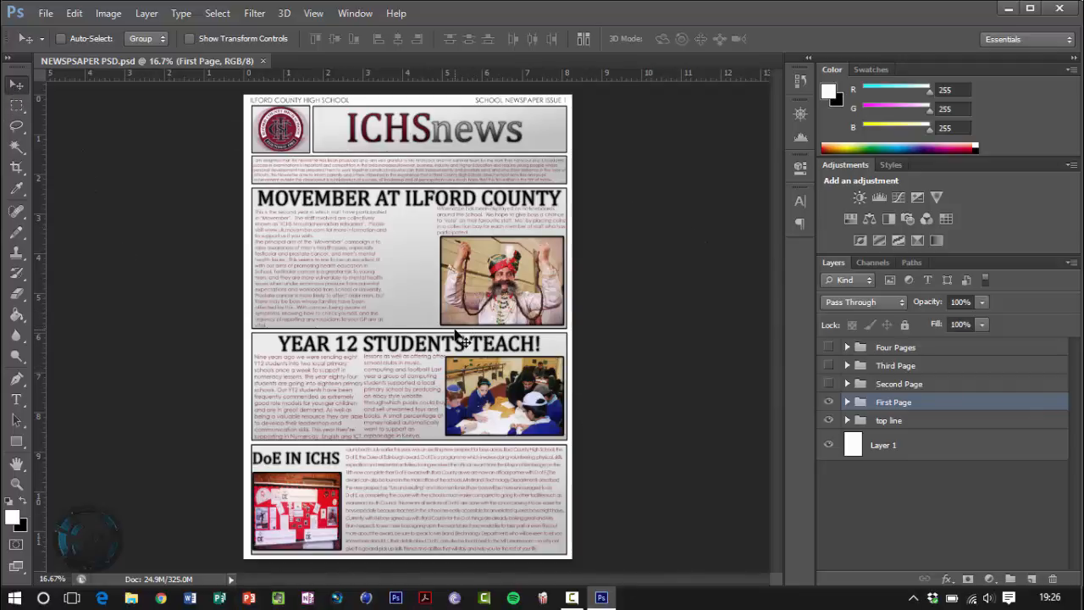
Step: Zoom in and out of the newspaper's first page to examine its articles and photos, finishing with the whole page in view at 16.7%
key("ctrl+KP_Add")
key("ctrl+KP_Add")
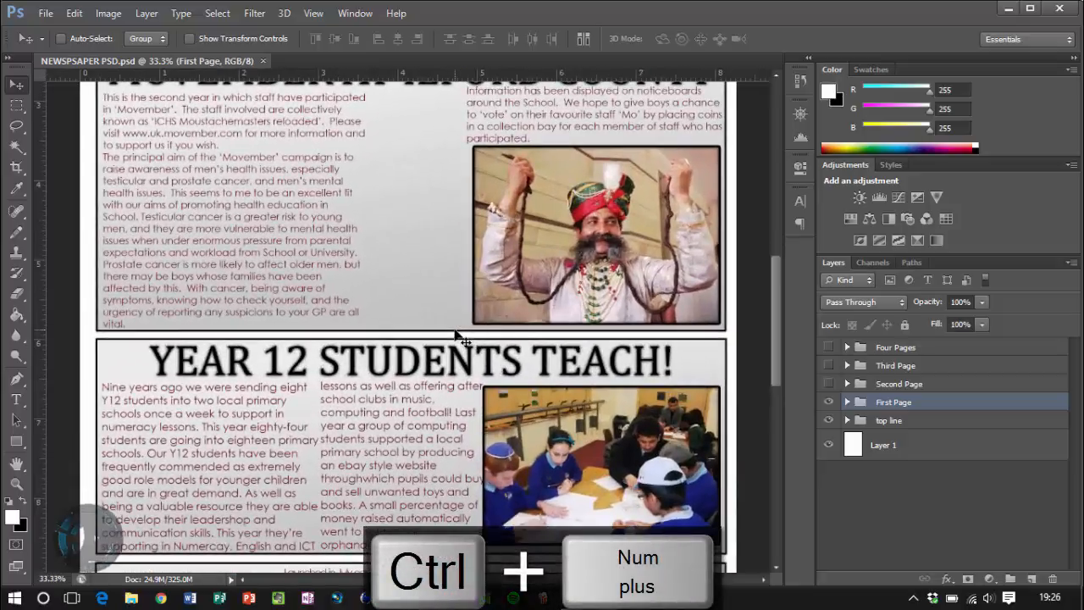
key("ctrl+KP_Add")
key("ctrl+KP_Subtract")
key("ctrl+KP_Subtract")
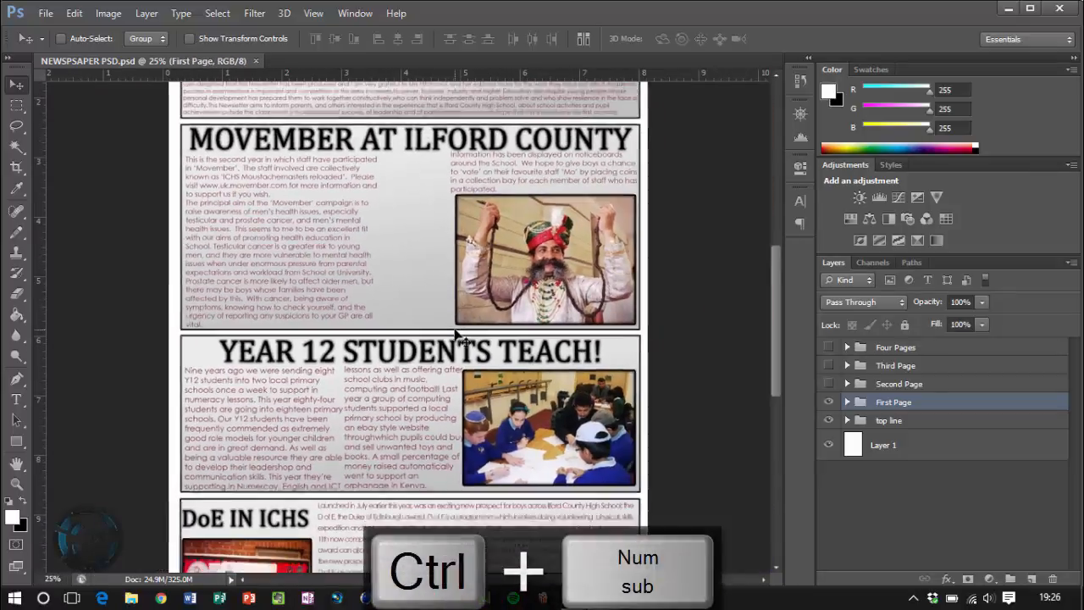
key("ctrl+KP_Subtract")
key("ctrl+KP_Subtract")
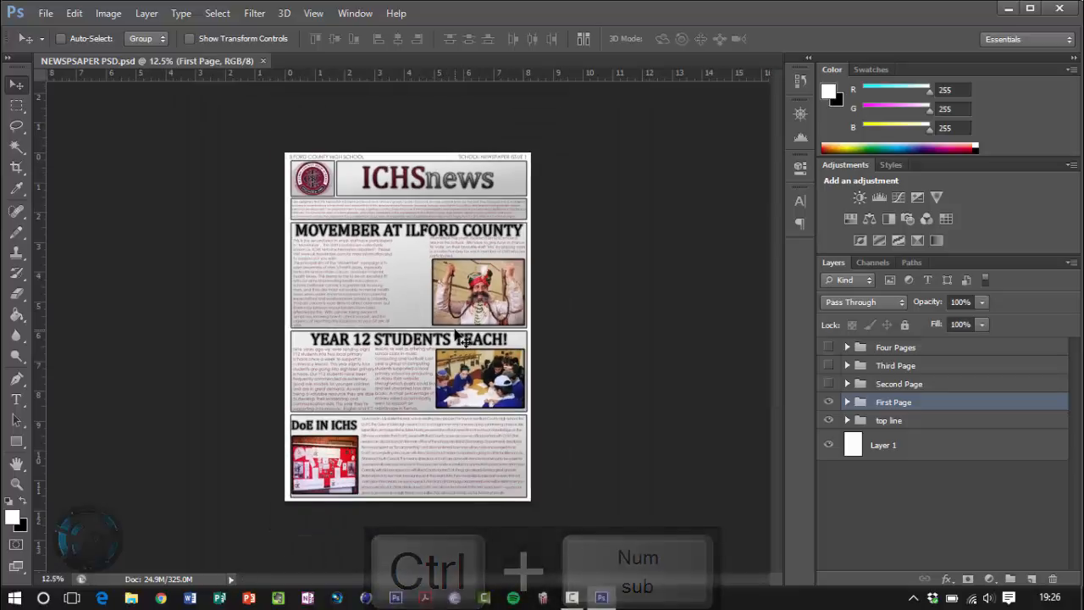
key("ctrl+KP_Add")
key("ctrl+KP_Add")
key("ctrl+KP_Add")
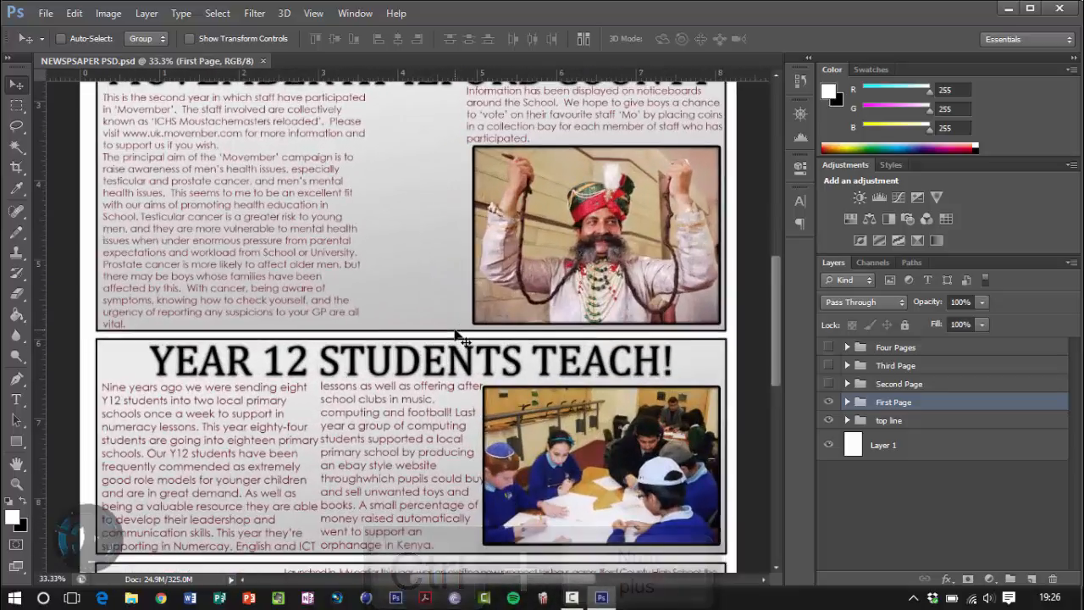
key("ctrl+KP_Subtract")
key("ctrl+KP_Subtract")
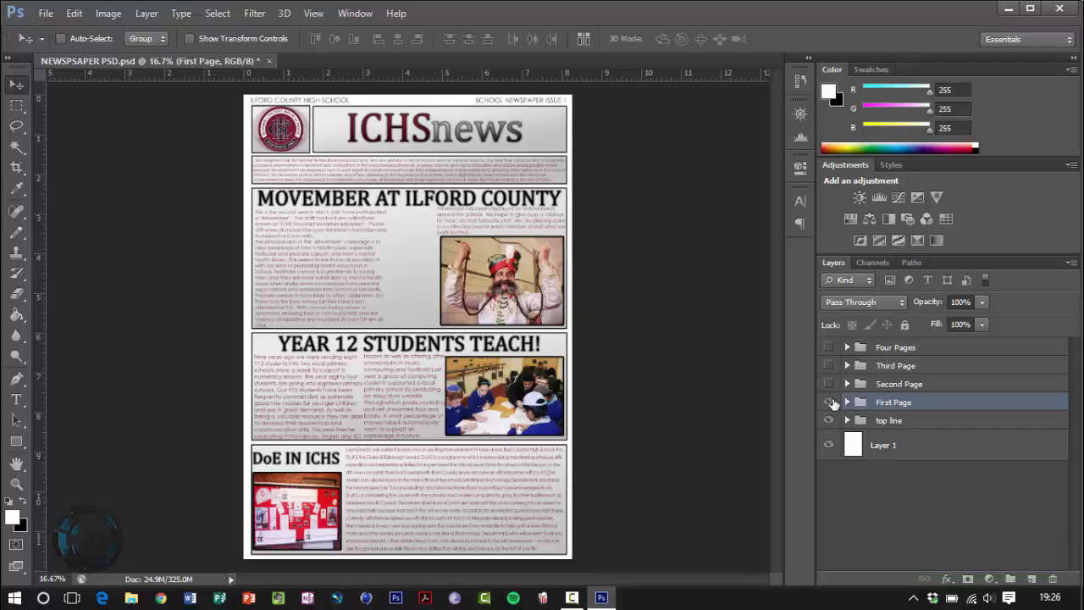
Step: Hide the First Page group, and show the Second Page group briefly before hiding it again
left_click(830, 401)
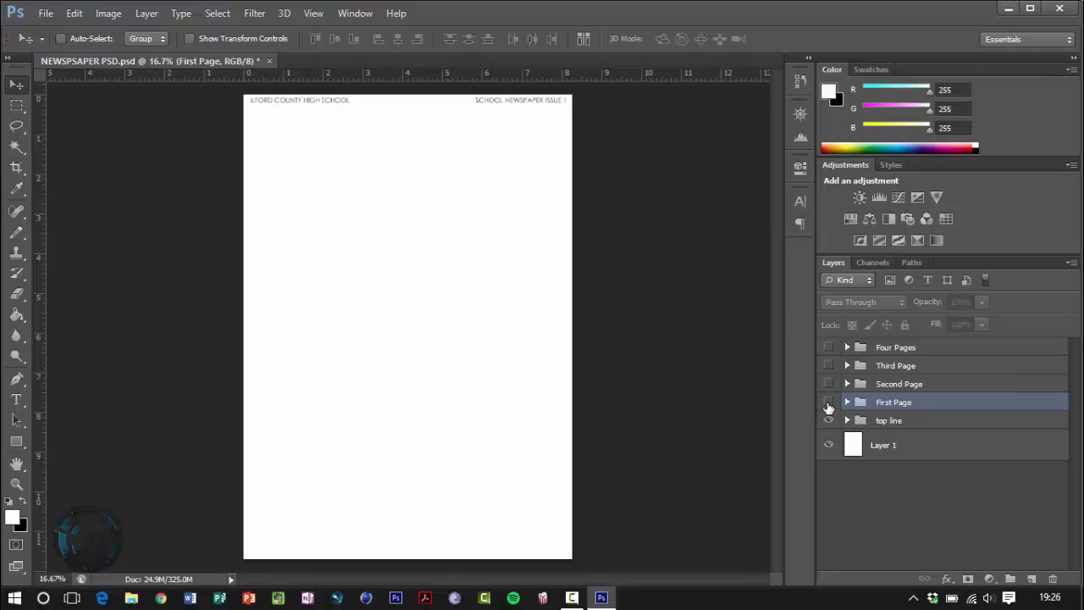
left_click(868, 386)
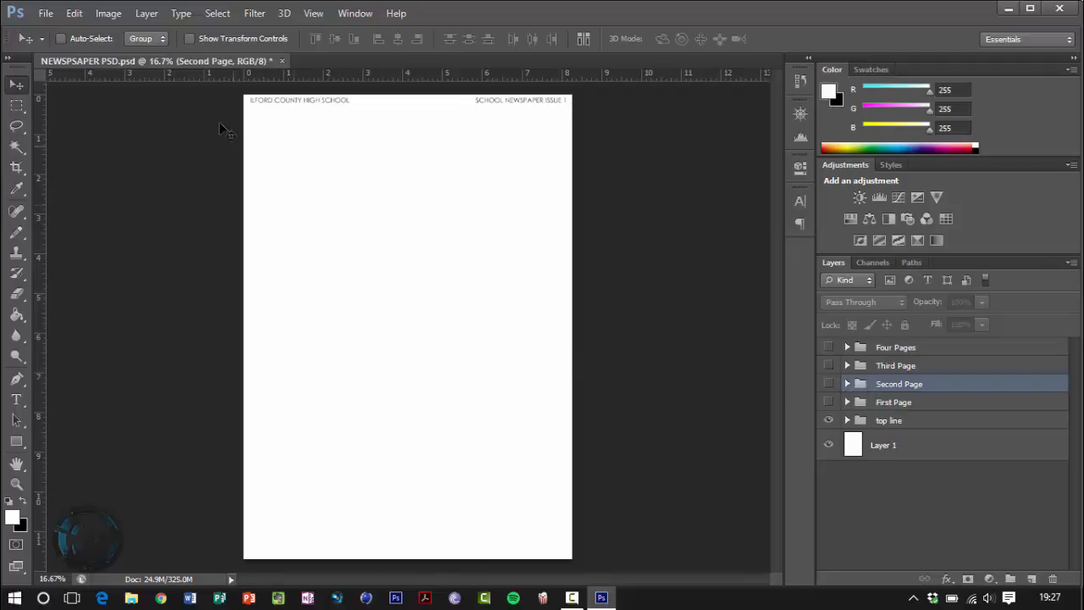
left_click(829, 385)
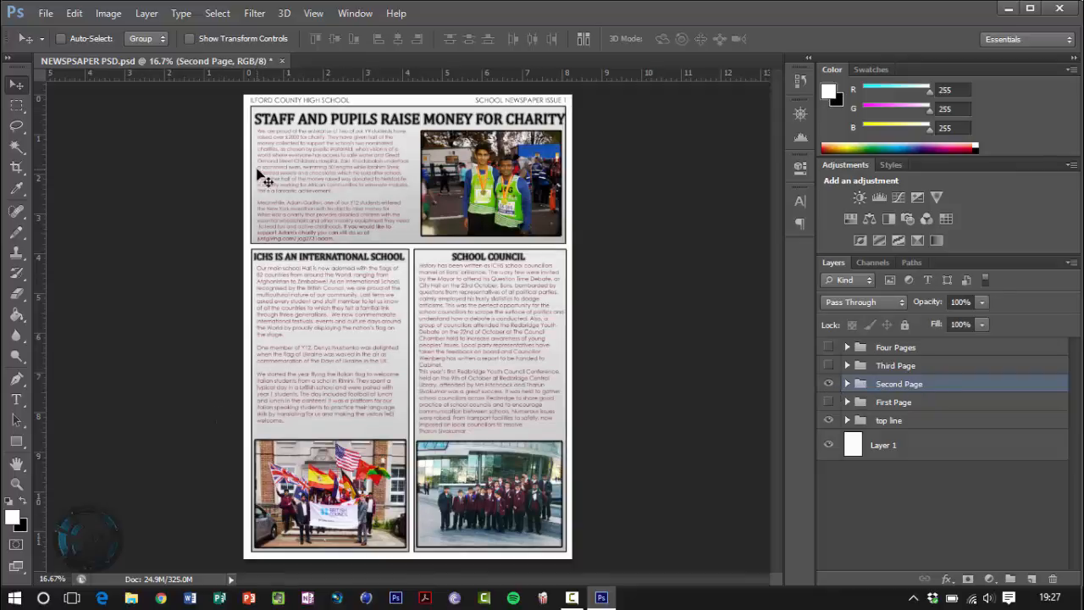
left_click(828, 386)
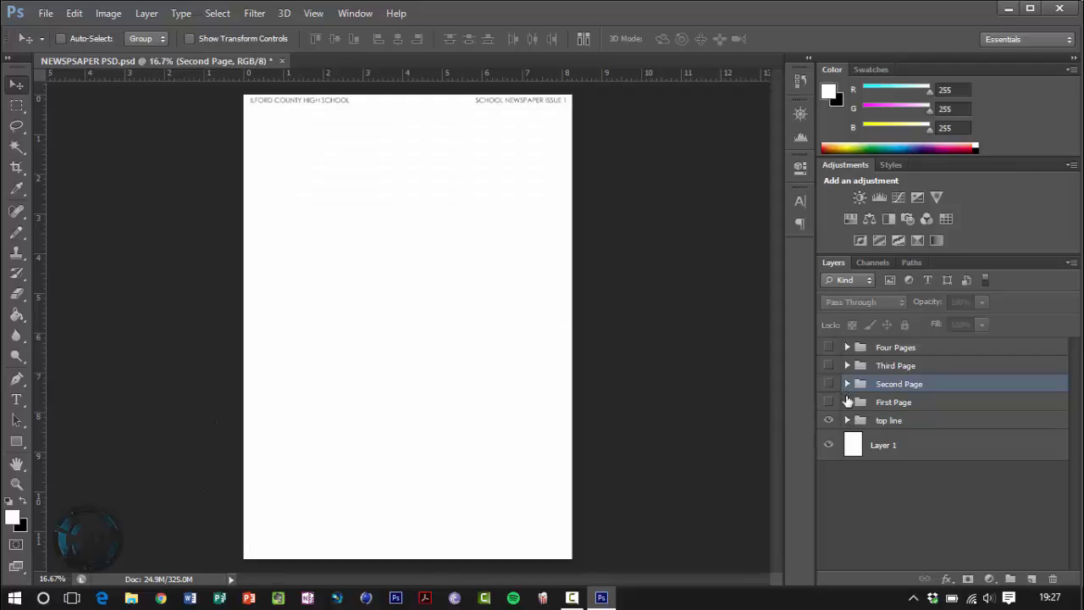
Step: Look into the top line group, and preview the First Page group by making it visible and hiding it again
left_click(848, 420)
left_click(848, 420)
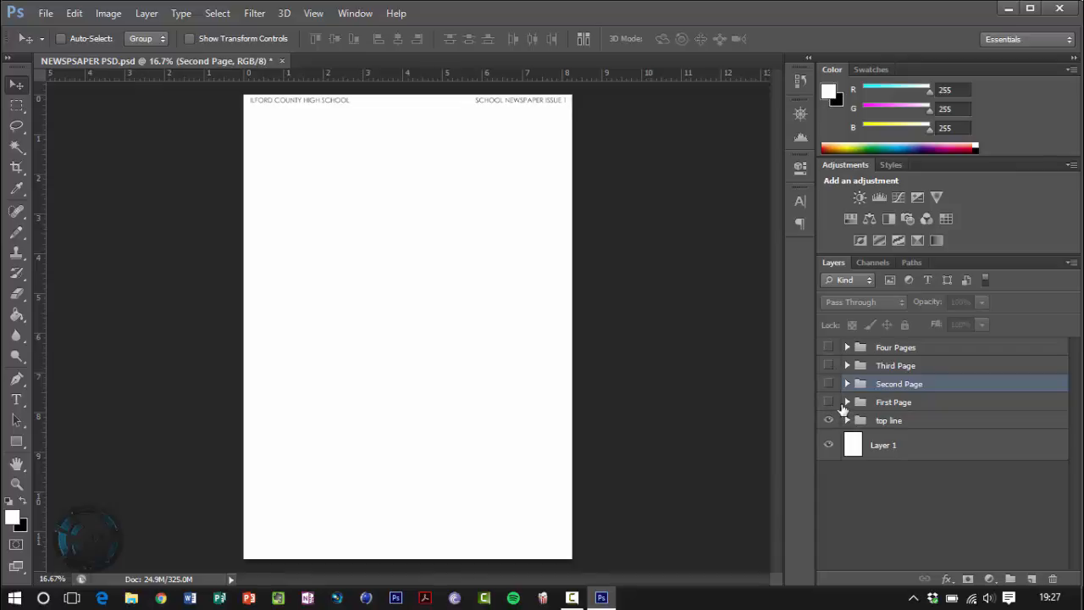
left_click(829, 402)
left_click(894, 401)
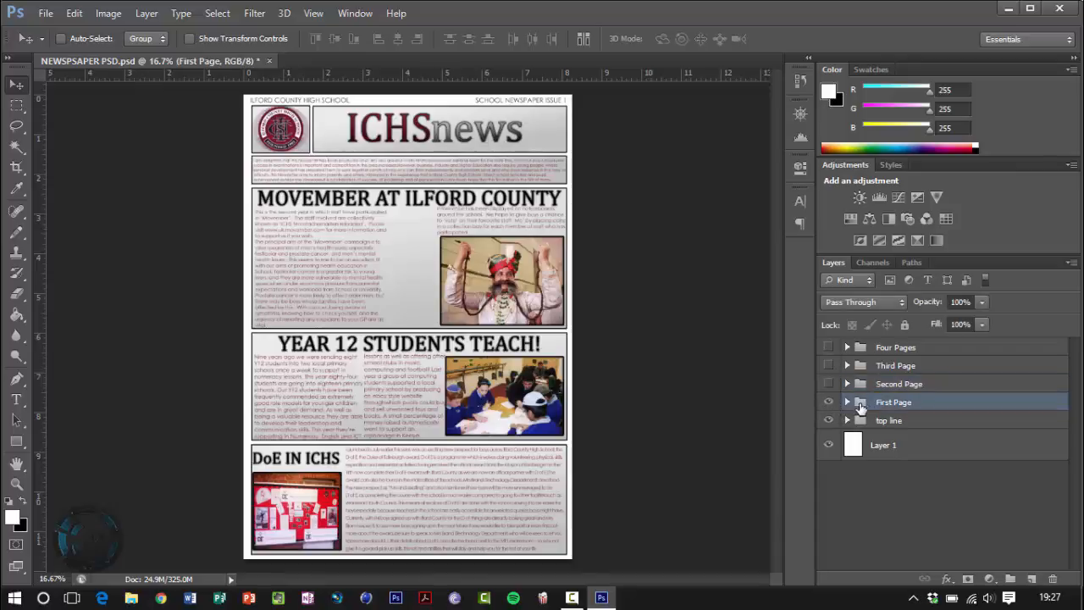
left_click(828, 402)
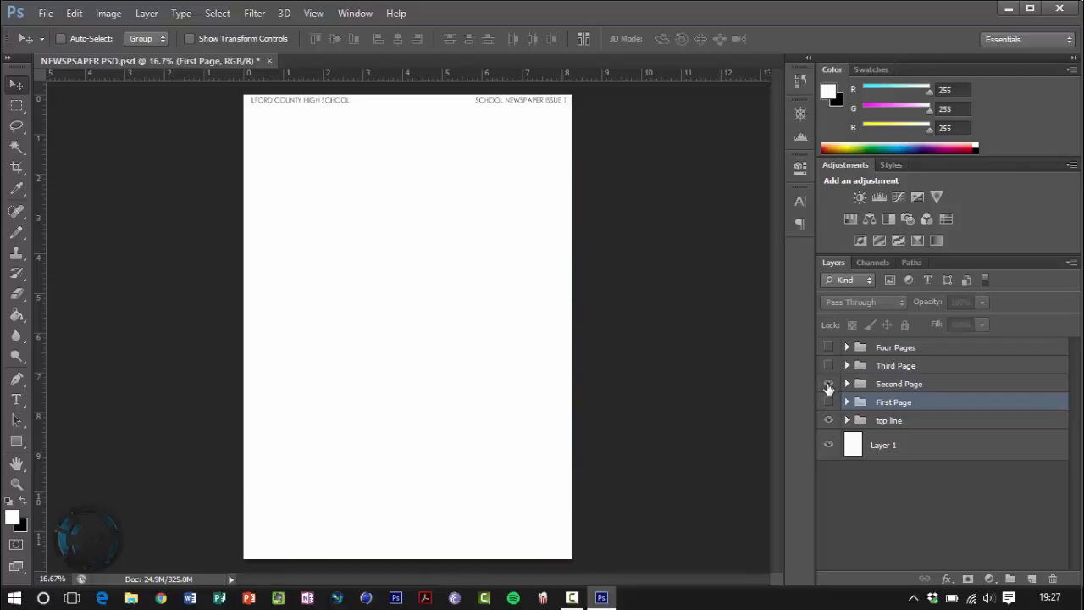
Step: Preview the Second Page, Third Page and Four Pages groups one at a time, leaving each hidden, and select the top line group
left_click(828, 384)
left_click(828, 383)
left_click(828, 365)
left_click(828, 365)
left_click(828, 347)
left_click(829, 347)
left_click(861, 420)
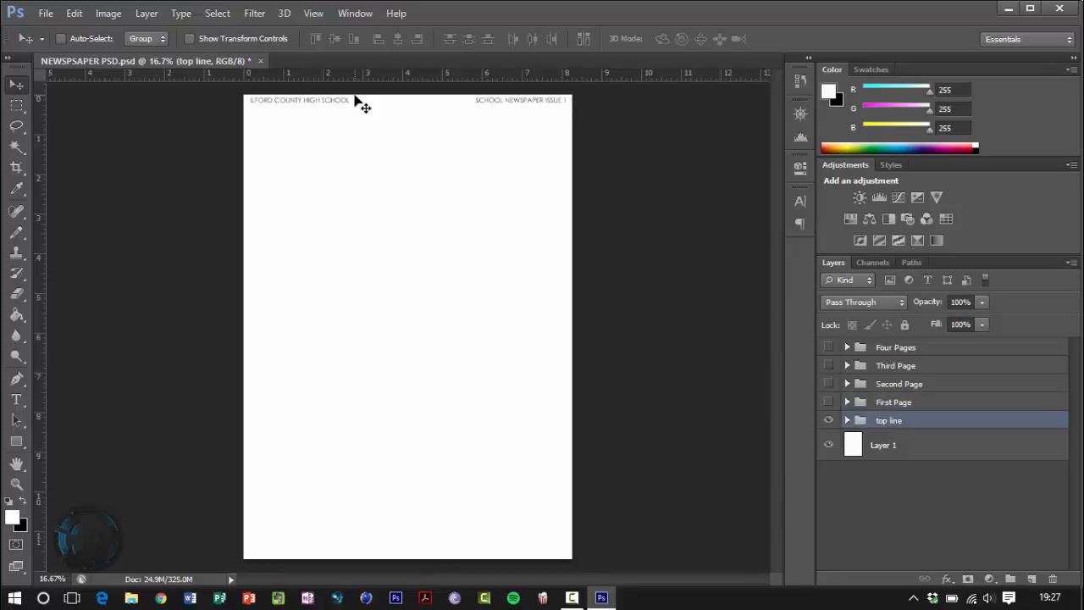
Step: Inspect the header text in the top line group up close, and hide that group
key("ctrl+KP_Add")
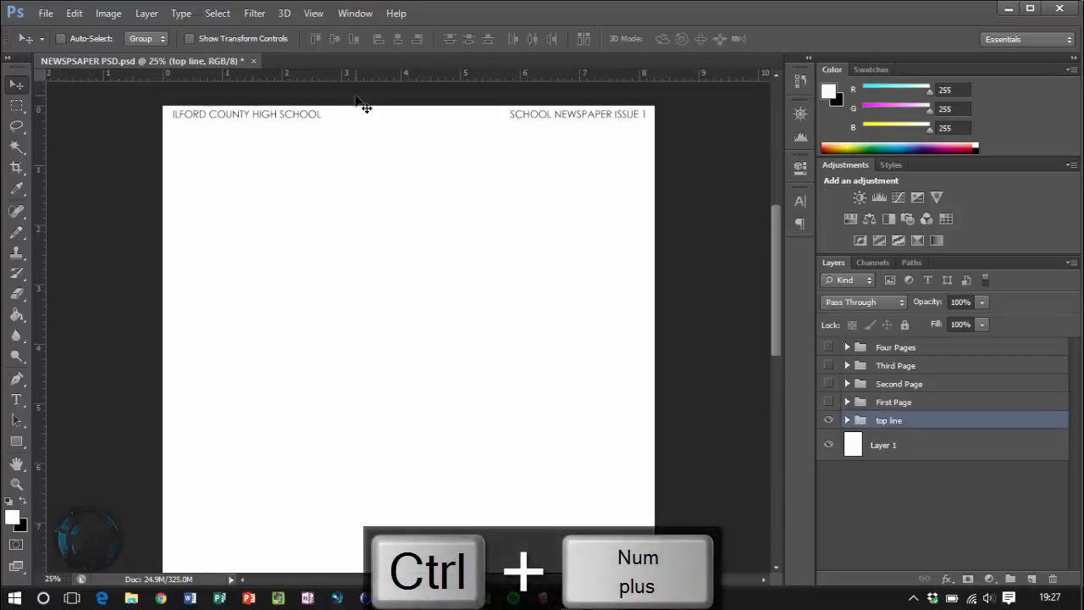
scroll(644, 254, "down", 2)
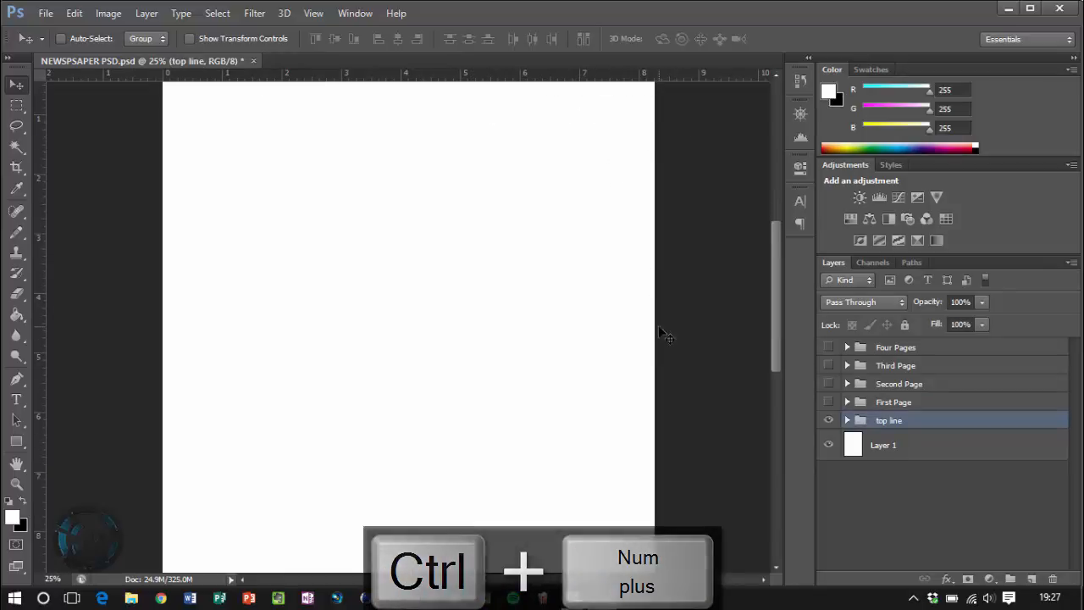
key("ctrl+KP_Subtract")
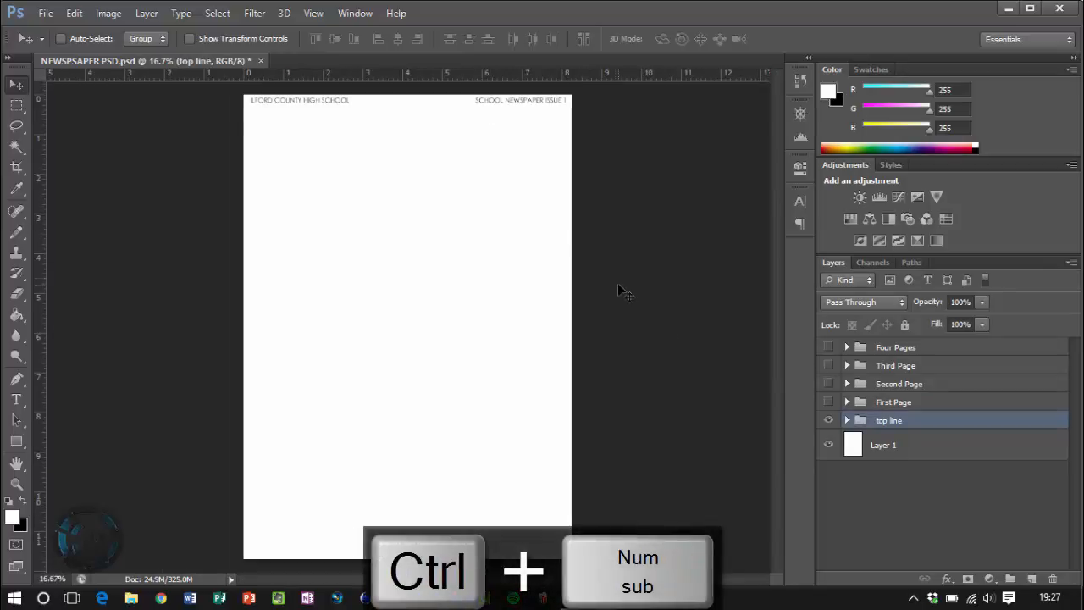
left_click(829, 420)
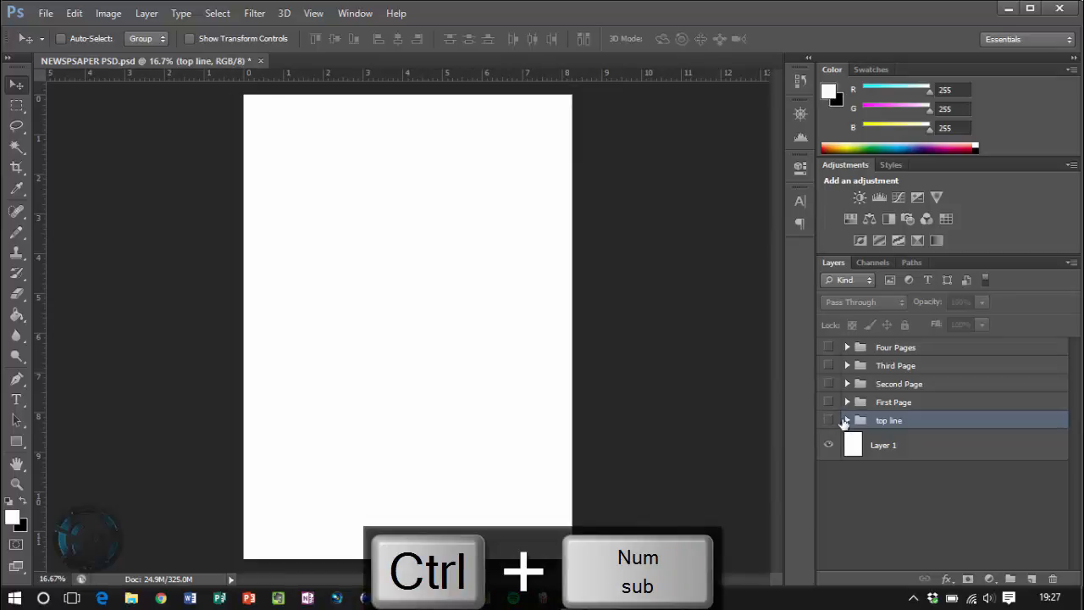
Step: Preview the First Page group and look through its contents, leaving it collapsed, hidden and selected
left_click(828, 402)
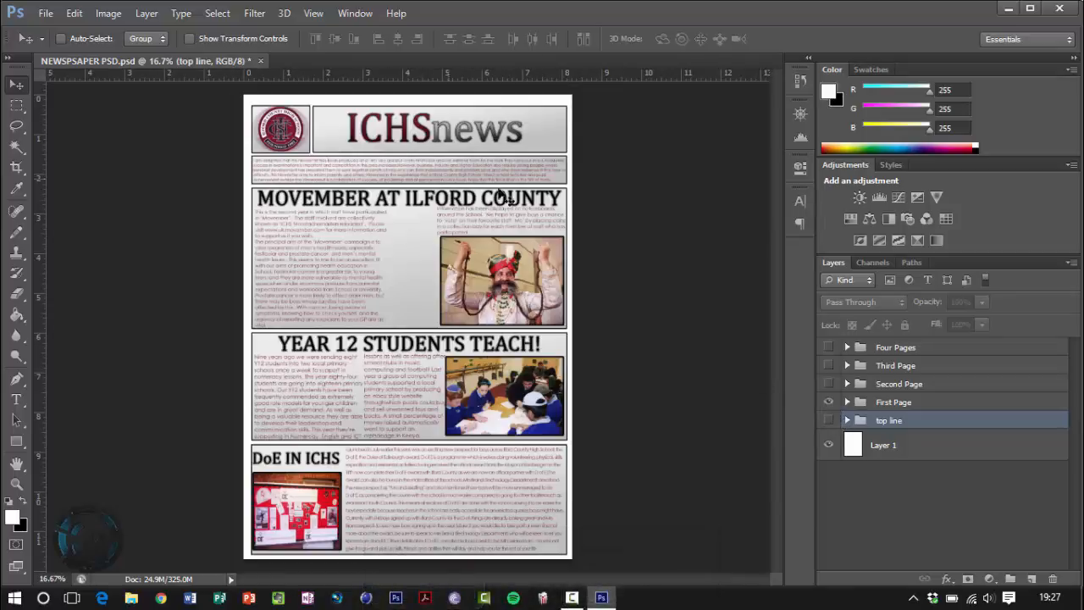
left_click(847, 403)
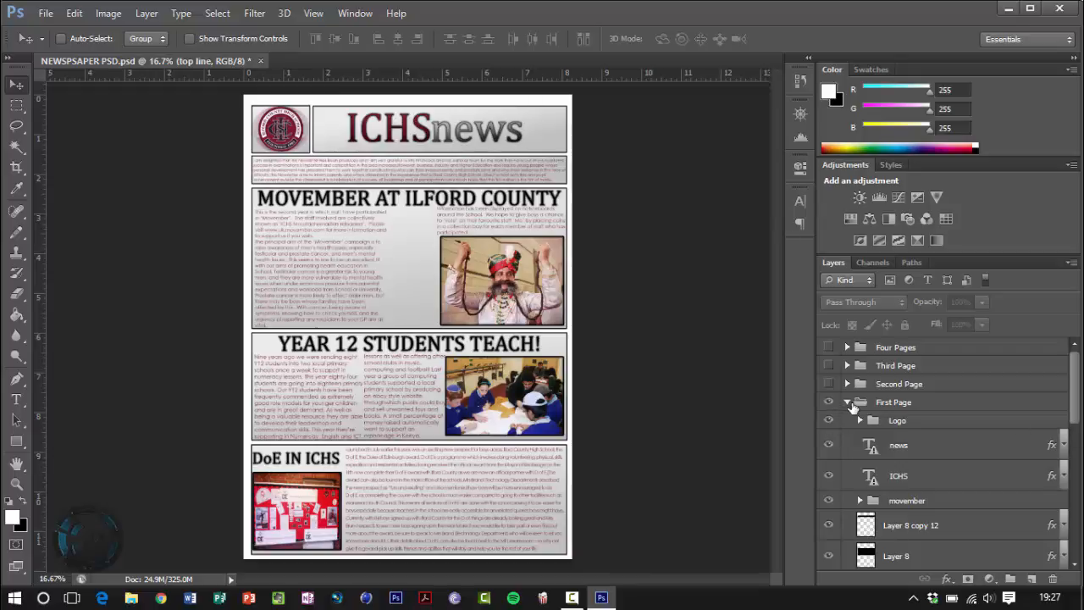
left_click(854, 403)
left_click(847, 403)
left_click(829, 403)
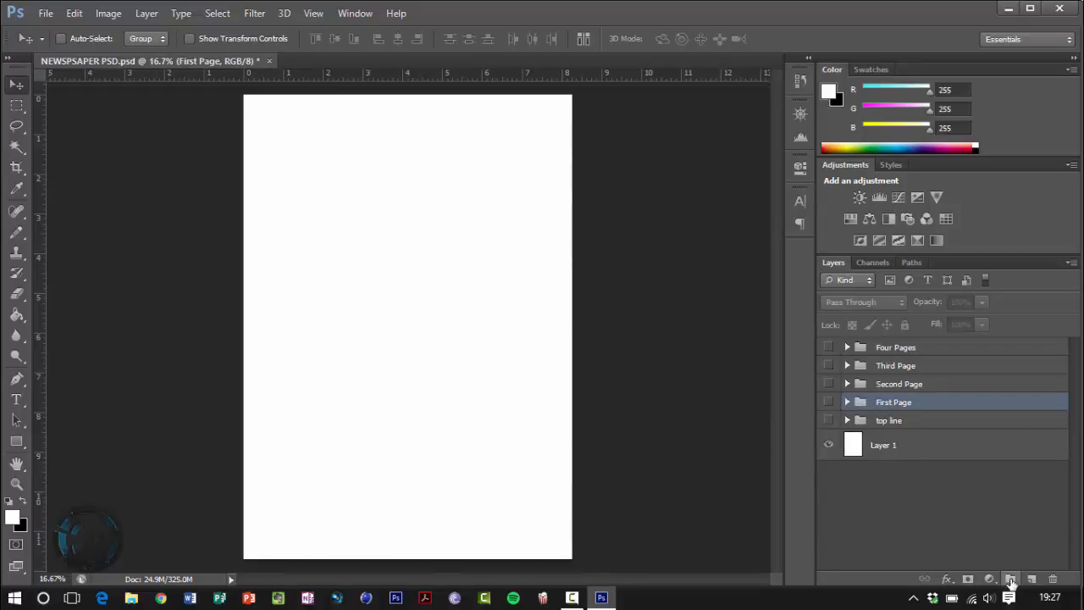
Step: Create a new layer group above First Page and add three empty layers inside it, leaving the group expanded
left_click(1010, 578)
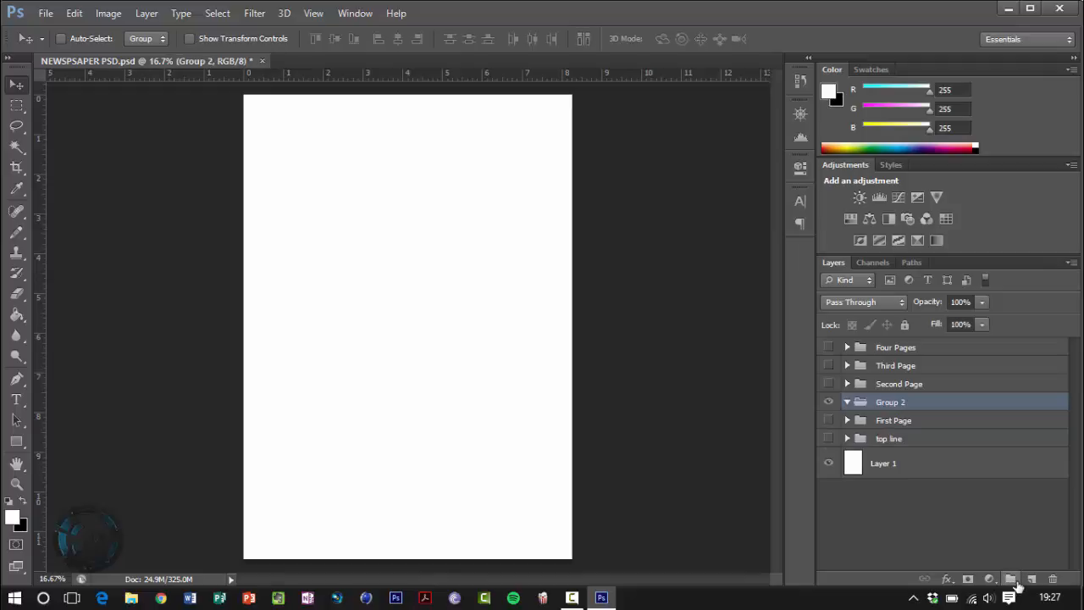
left_click(847, 403)
left_click(1031, 580)
left_click(1031, 579)
left_click(1032, 580)
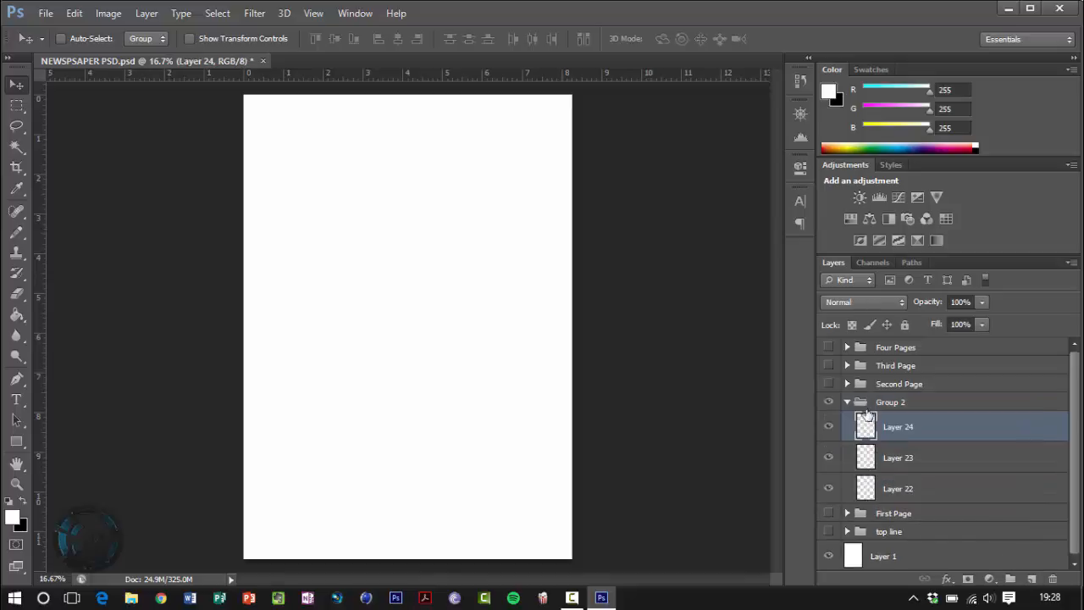
left_click(850, 405)
left_click(847, 403)
left_click(847, 403)
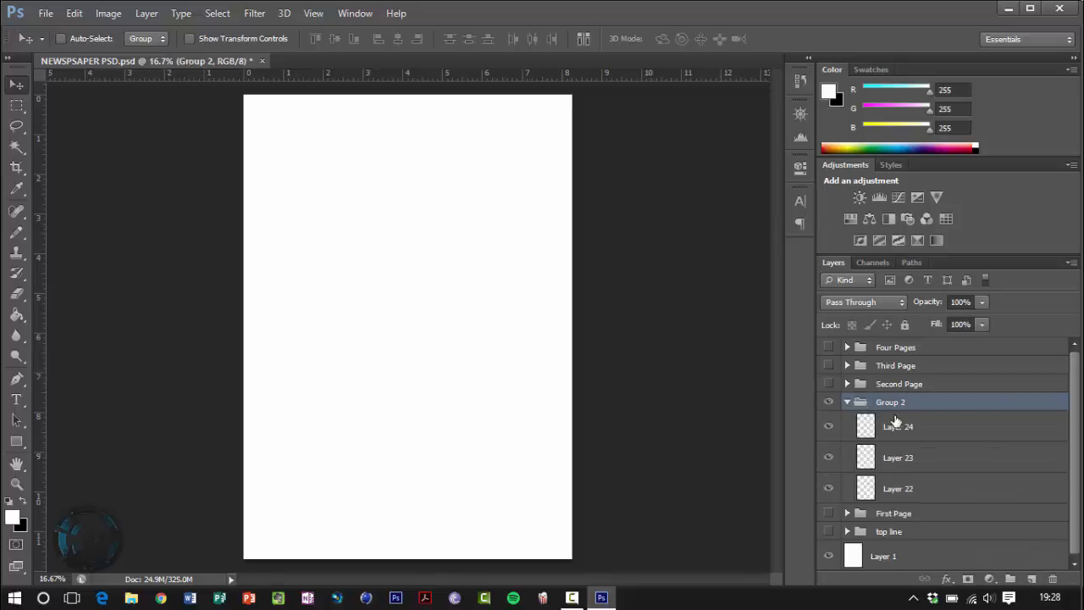
Step: On the new group's uppermost layer, add a 12 pt Century Gothic text line reading "Hi my name is" followed by the presenter's first name
left_click(898, 425)
left_click(901, 489)
left_click(892, 438)
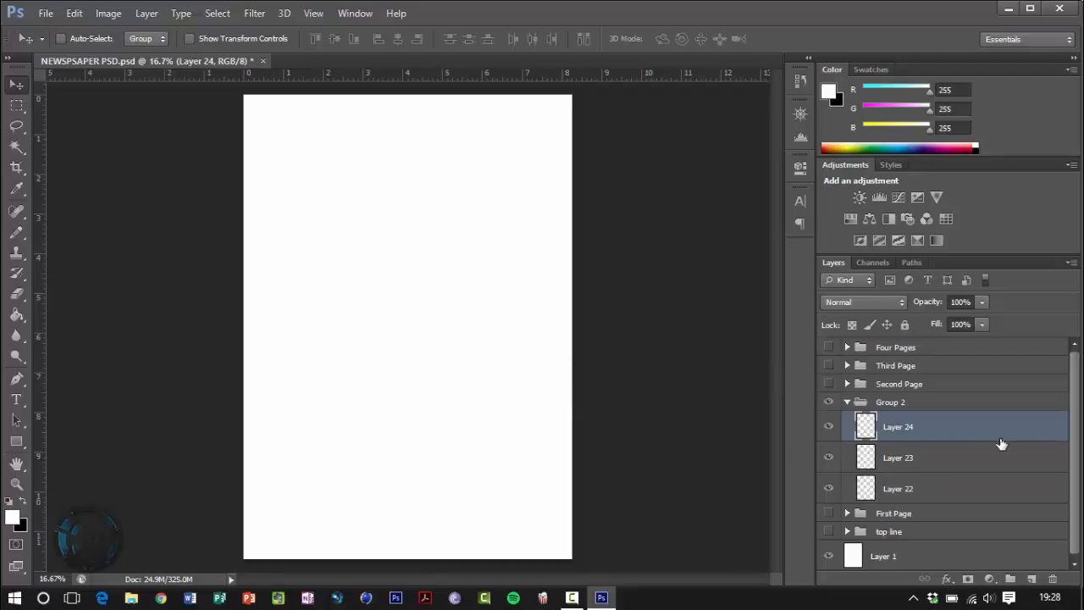
key("t")
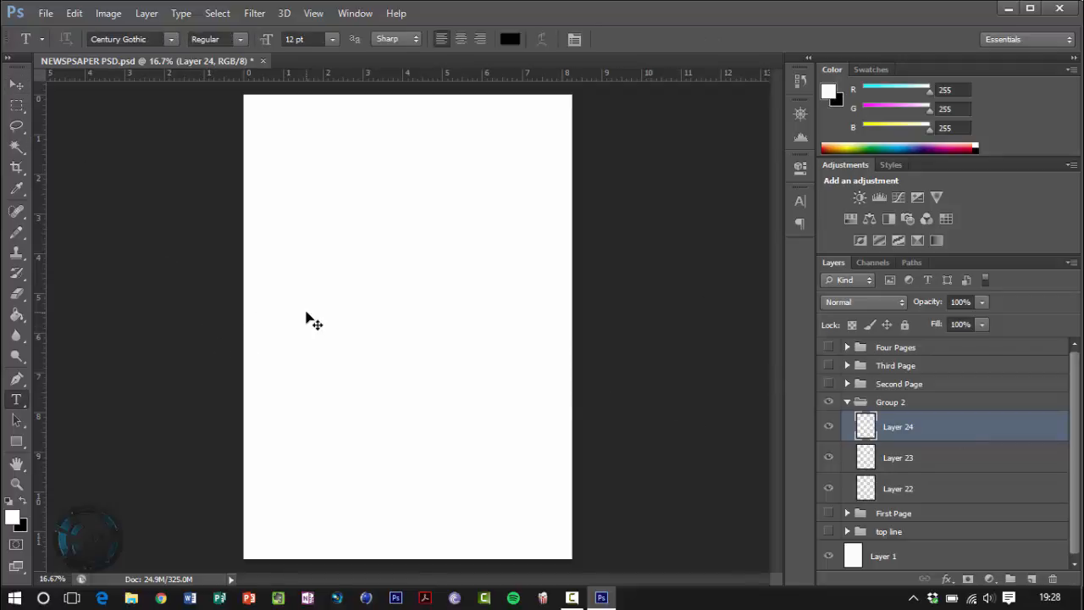
left_click(317, 313)
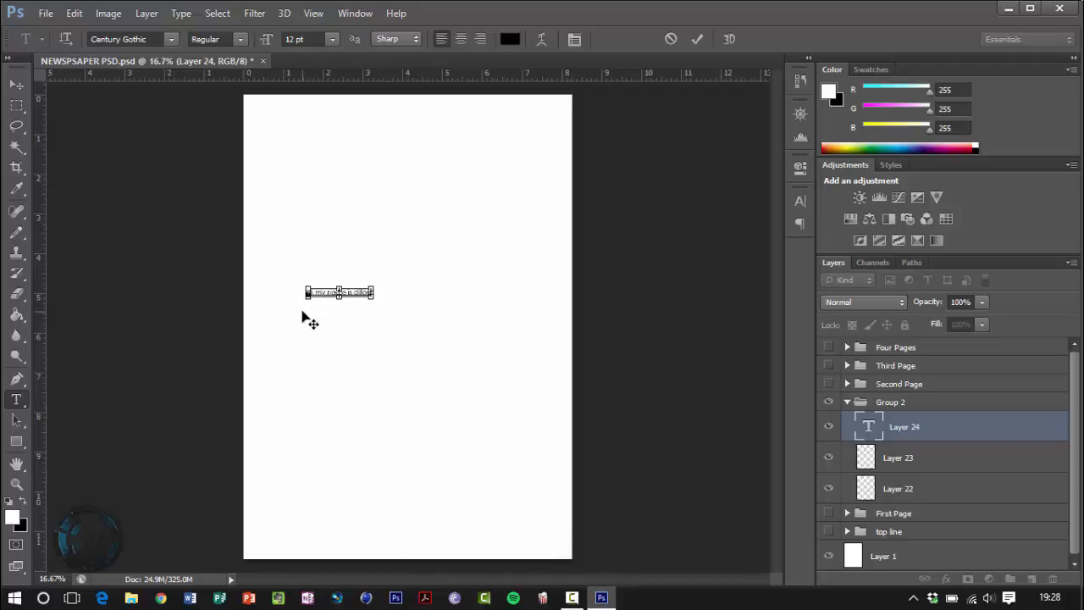
Step: Set the size of the whole text line to 36 pt, keeping all of the text selected
key("ctrl+a")
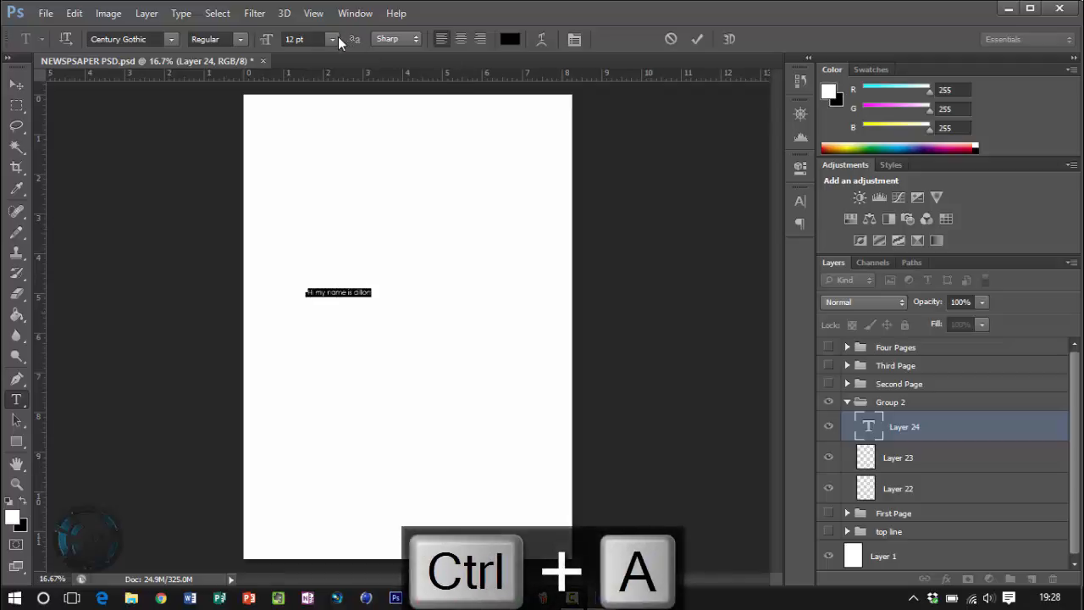
key("ctrl")
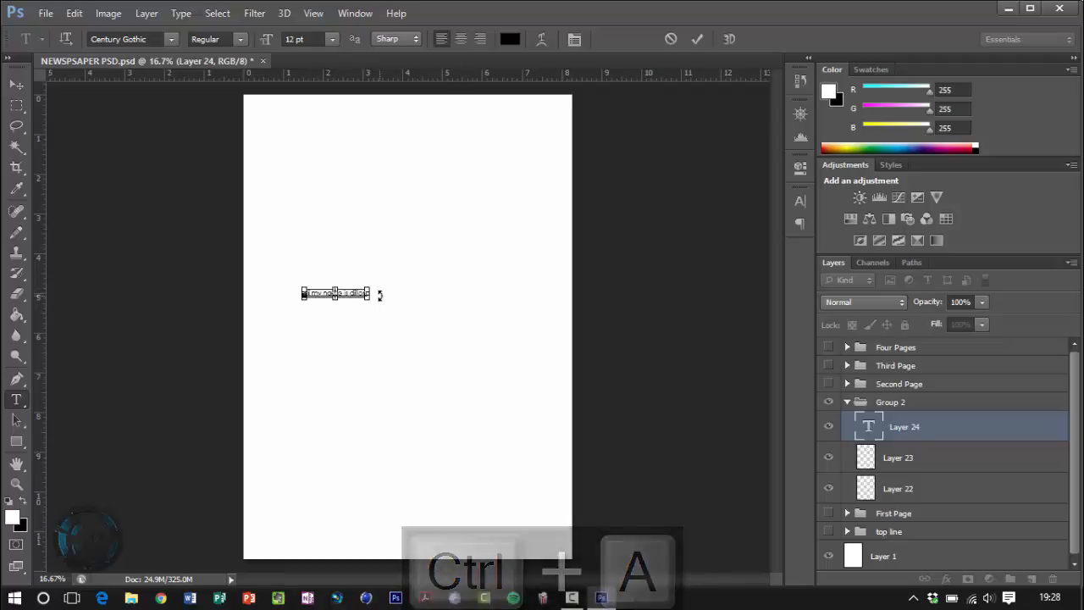
key("ctrl+a")
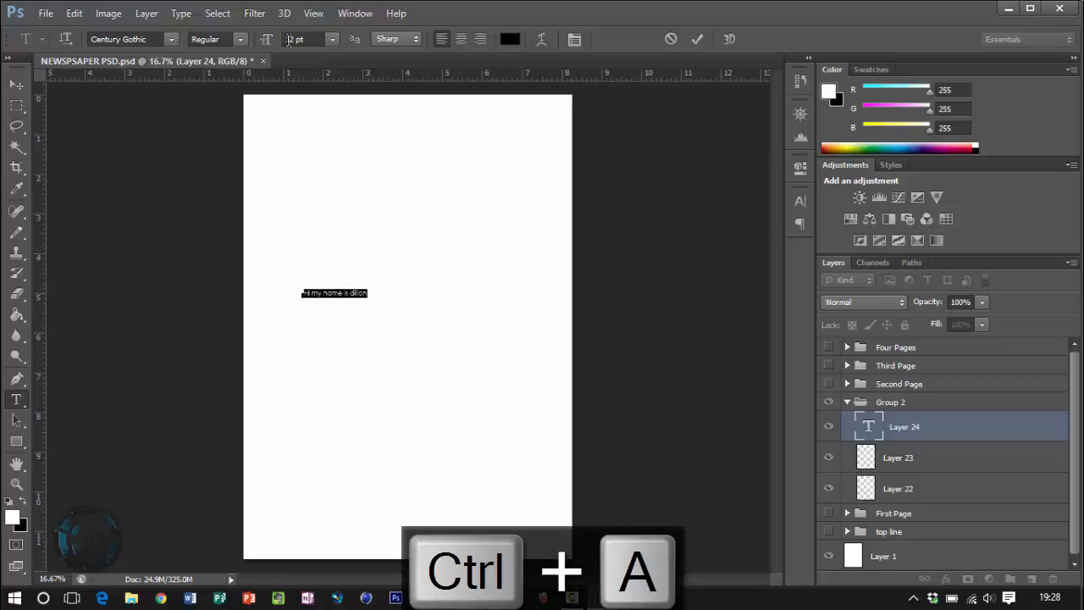
left_click(332, 45)
left_click(351, 245)
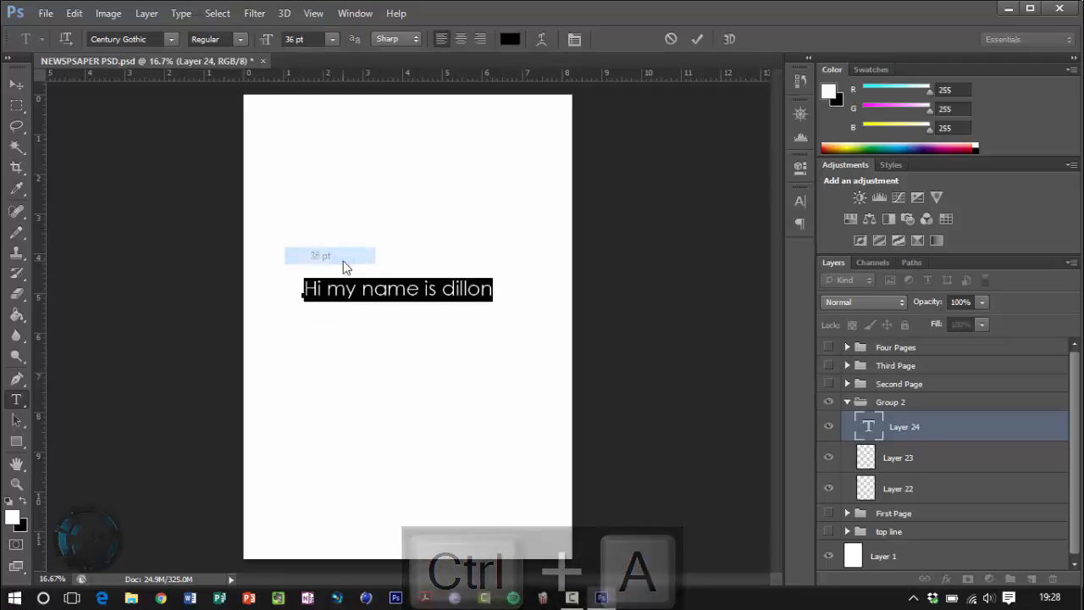
left_click(484, 276)
key("ctrl")
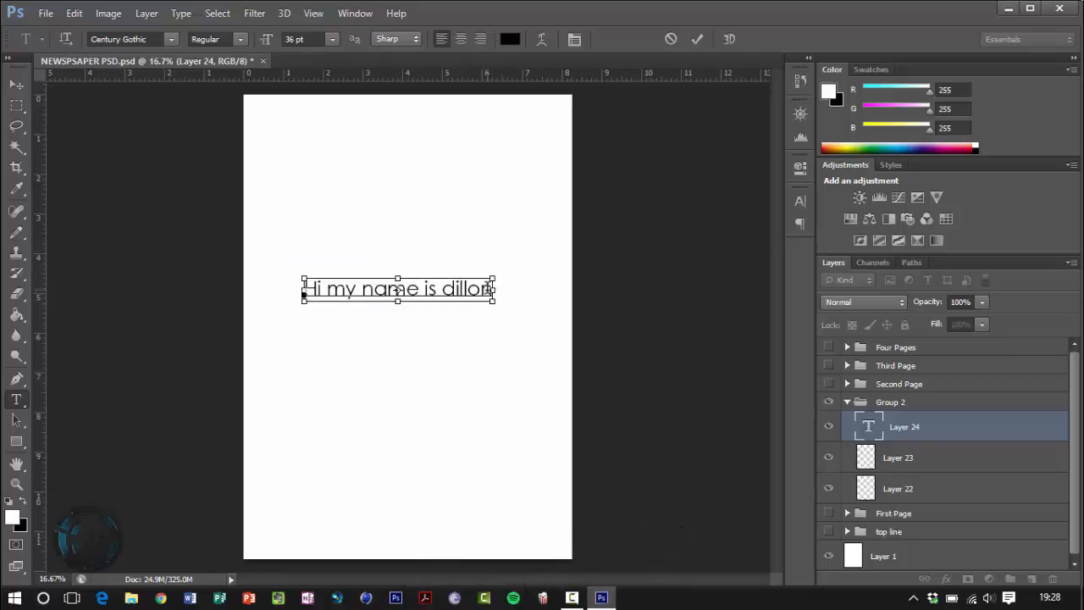
key("ctrl+a")
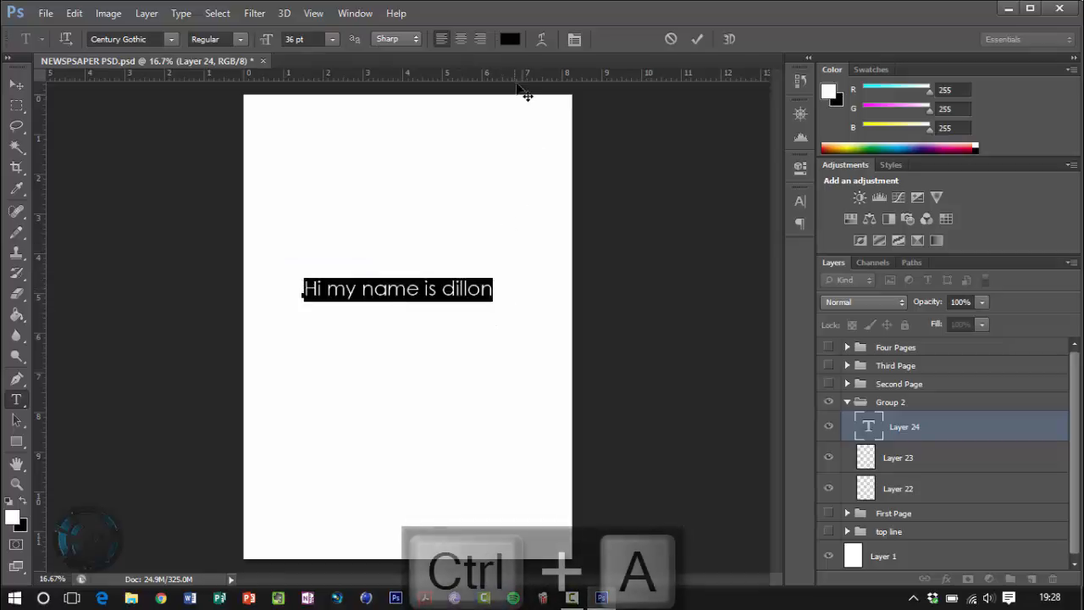
Step: Try blue and red as the text colour, and apply white
left_click(509, 38)
left_click(665, 302)
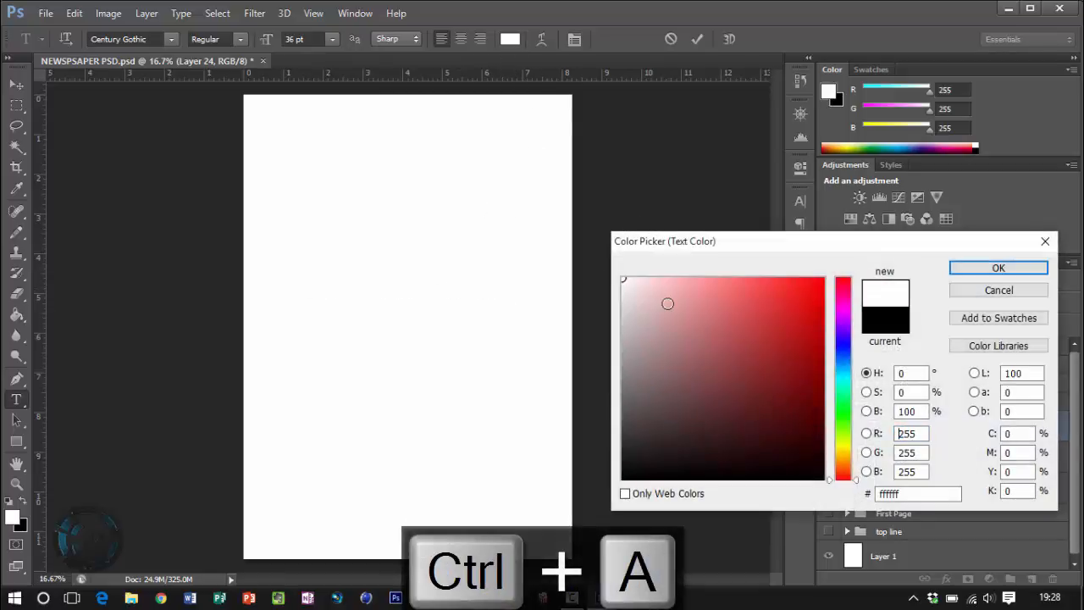
left_click(772, 282)
left_click_drag(813, 258, 844, 338)
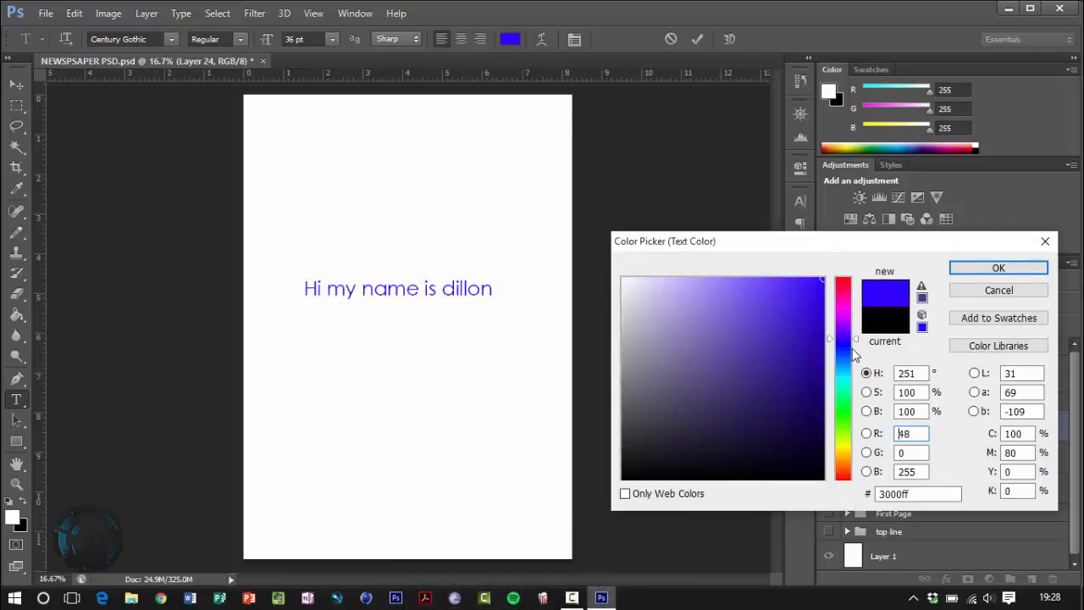
left_click_drag(847, 376, 845, 277)
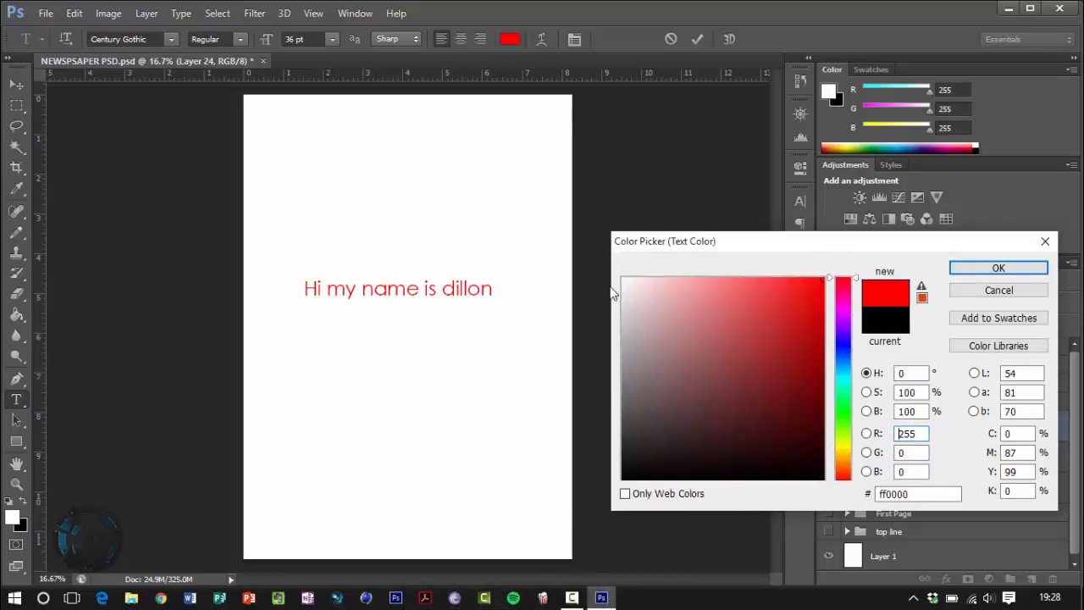
left_click_drag(619, 286, 613, 274)
left_click(983, 268)
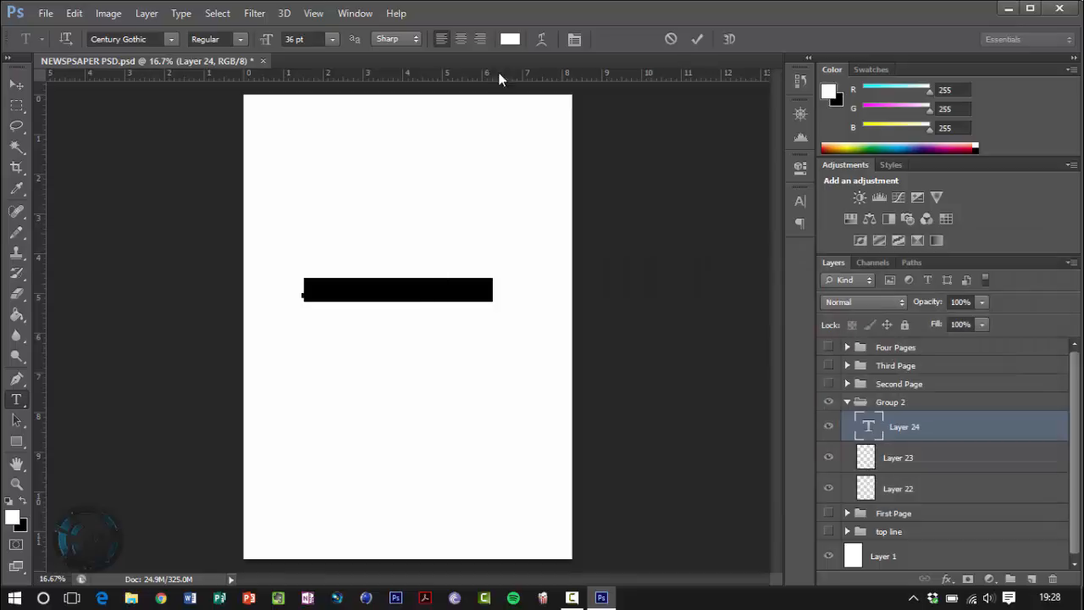
Step: Change the text colour to bright red and commit the text by switching to the Move tool
left_click(509, 39)
left_click_drag(723, 292, 826, 278)
left_click(990, 269)
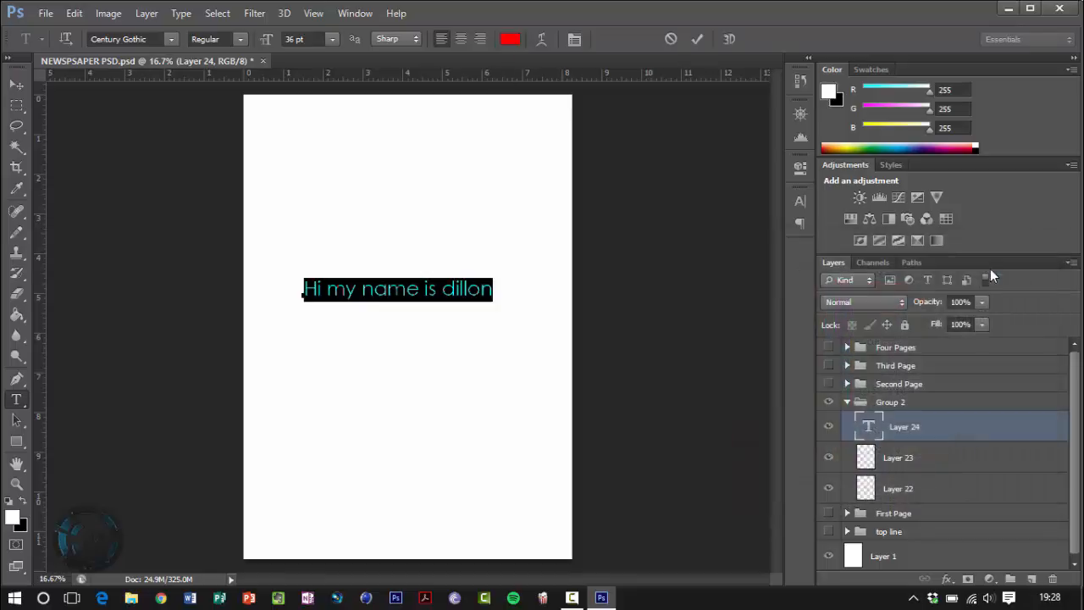
left_click(448, 289)
left_click(15, 84)
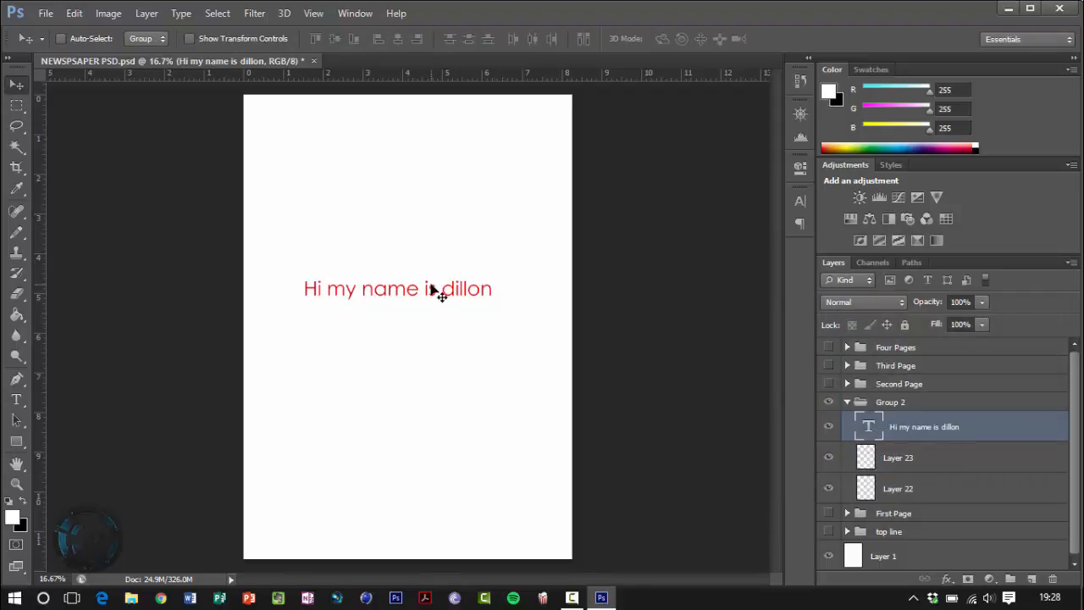
Step: Move the text line to about 1 in from the page's left edge and 3.5 in from its top, and select Layer 23
left_click(905, 460)
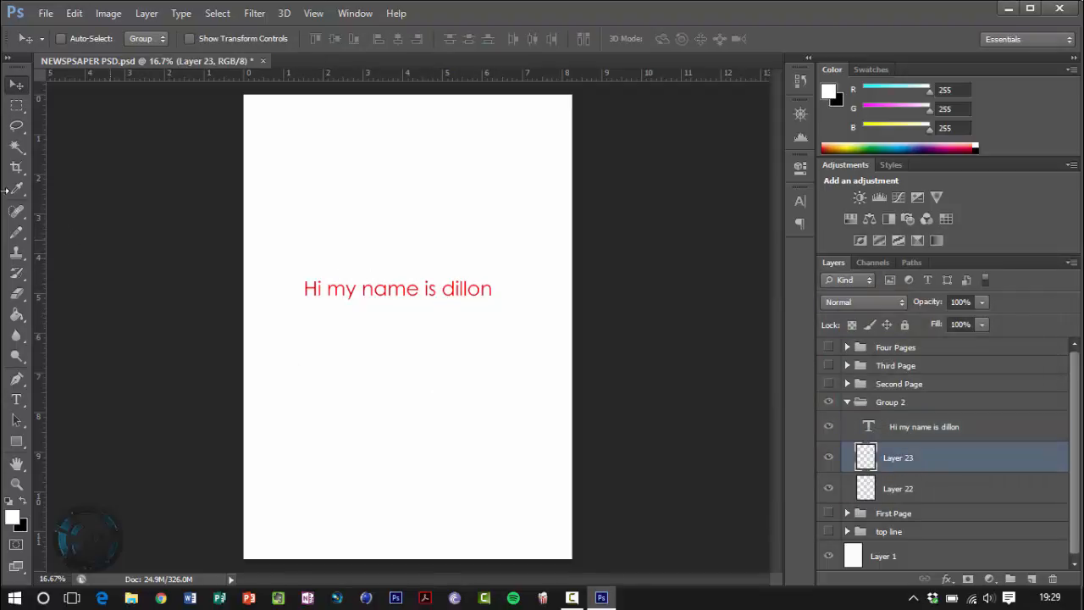
left_click(909, 434)
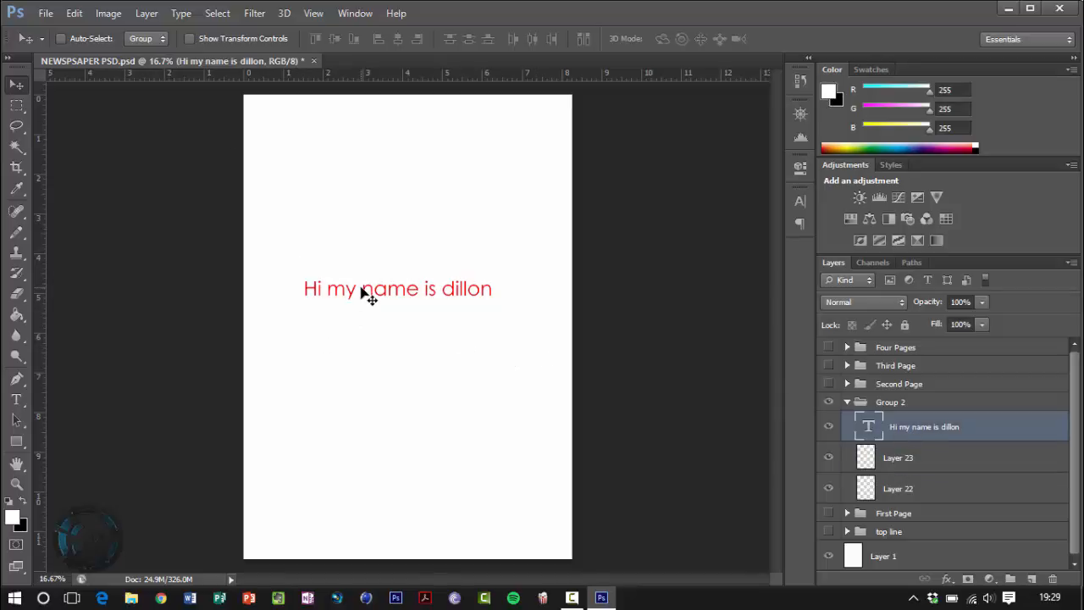
left_click_drag(363, 293, 332, 294)
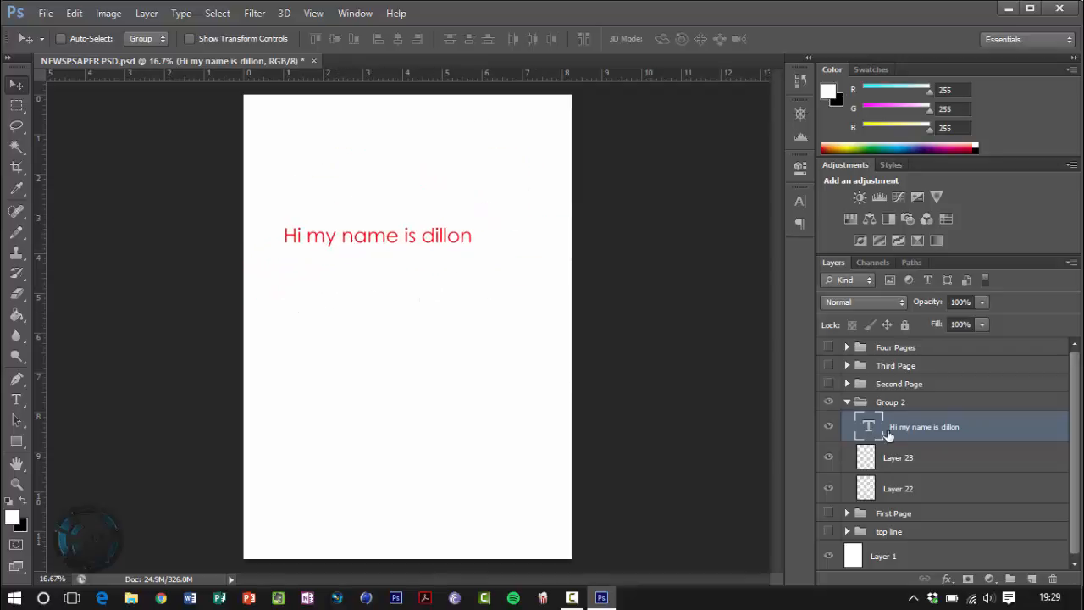
left_click(864, 456)
Step: Maximise the program window
left_click(46, 14)
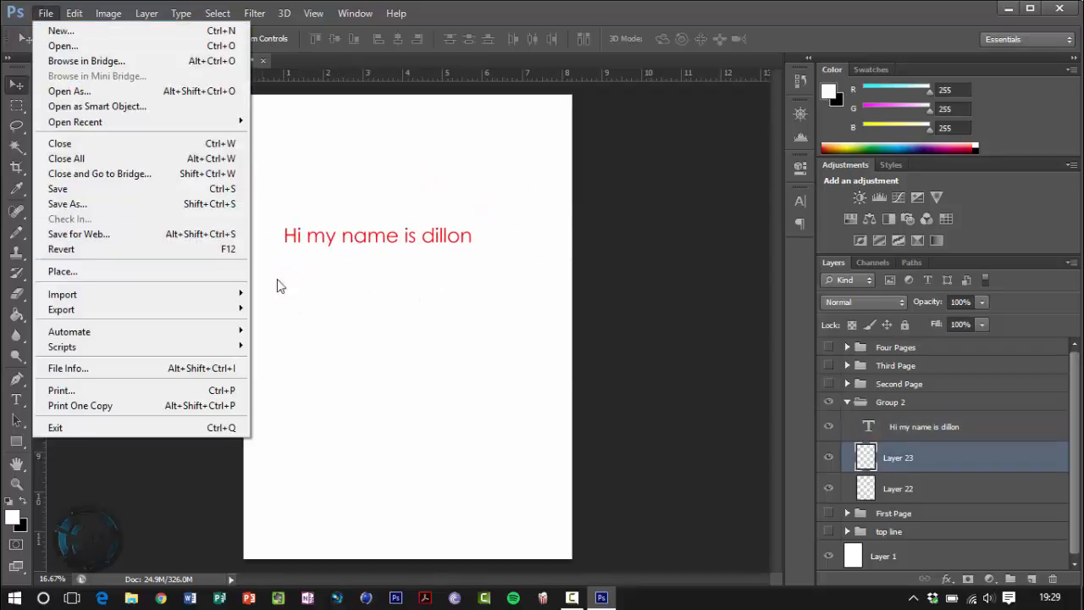
left_click(356, 277)
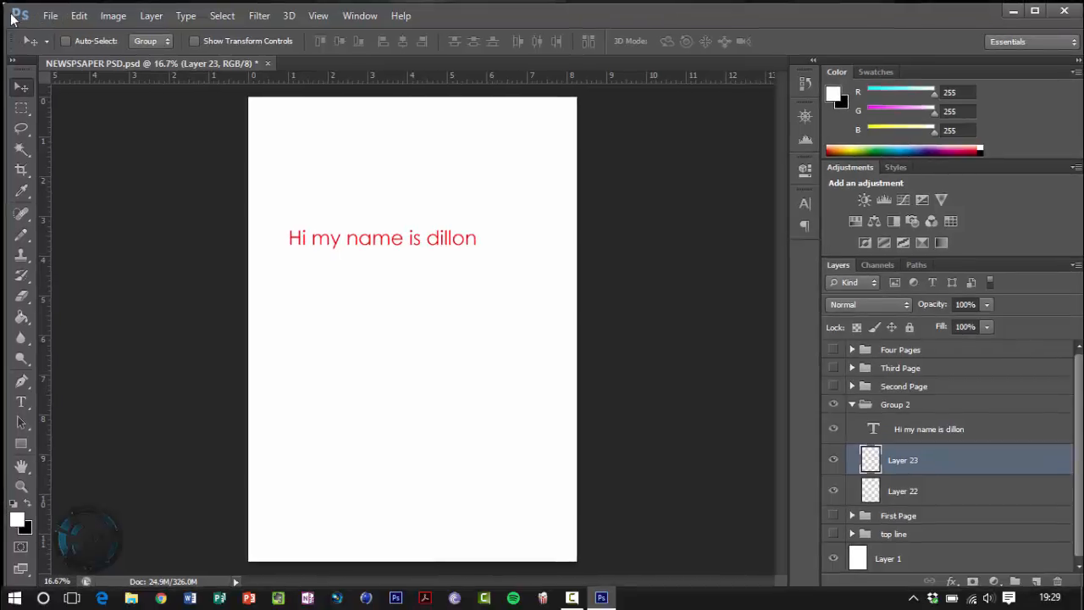
left_click(20, 13)
key("Escape")
left_click(26, 17)
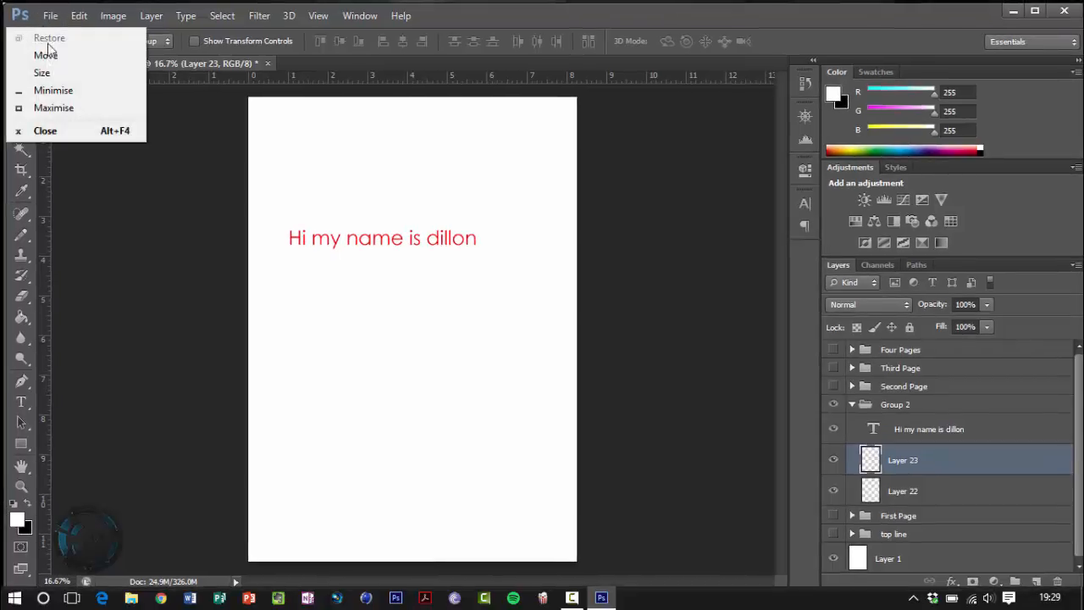
left_click(51, 107)
Step: Place the dark bat-logo wallpaper, the 3a2a8de19af9d7… file in the Wallpapers library folder, into the selected Layer 23
left_click(44, 10)
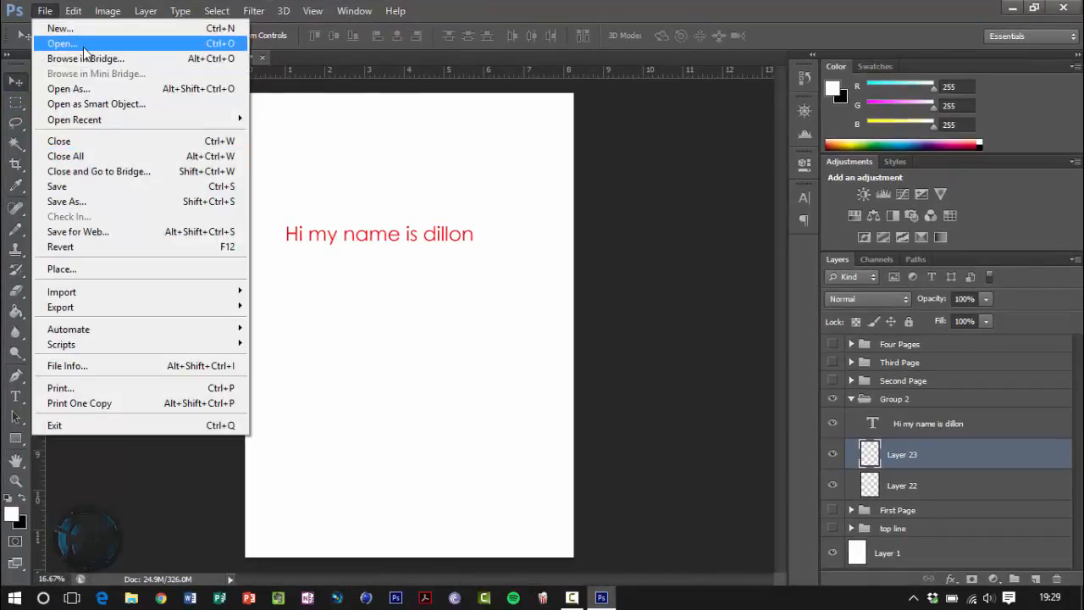
left_click(64, 269)
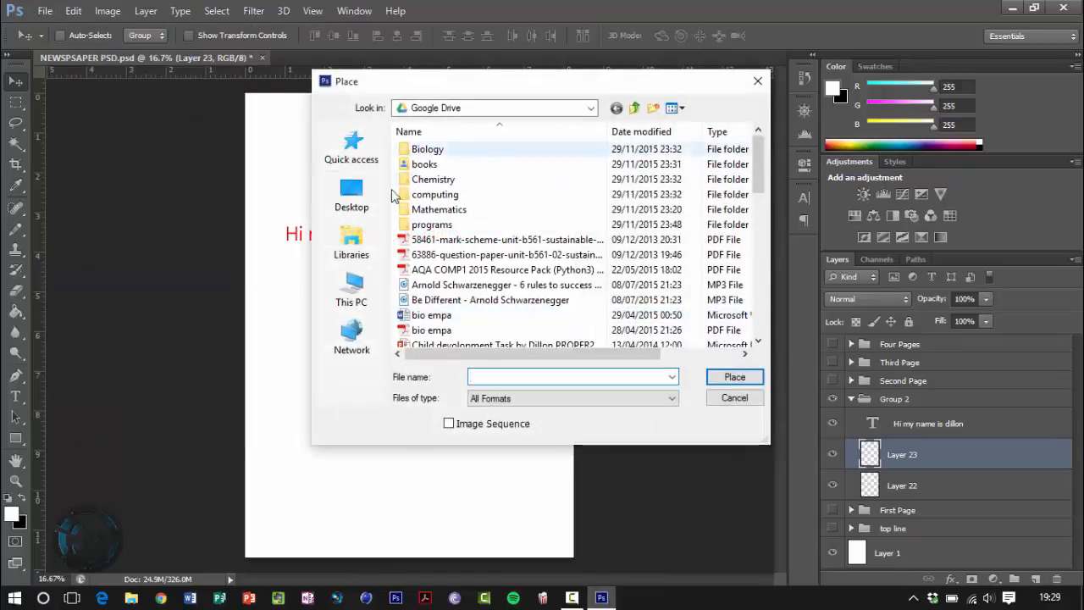
left_click(351, 242)
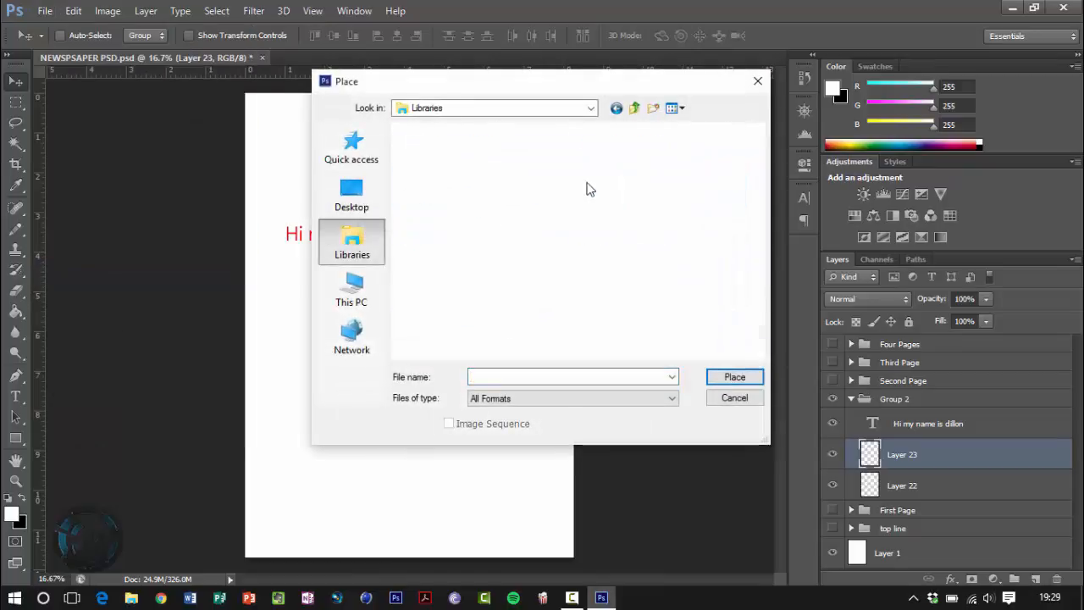
double_click(435, 182)
double_click(435, 182)
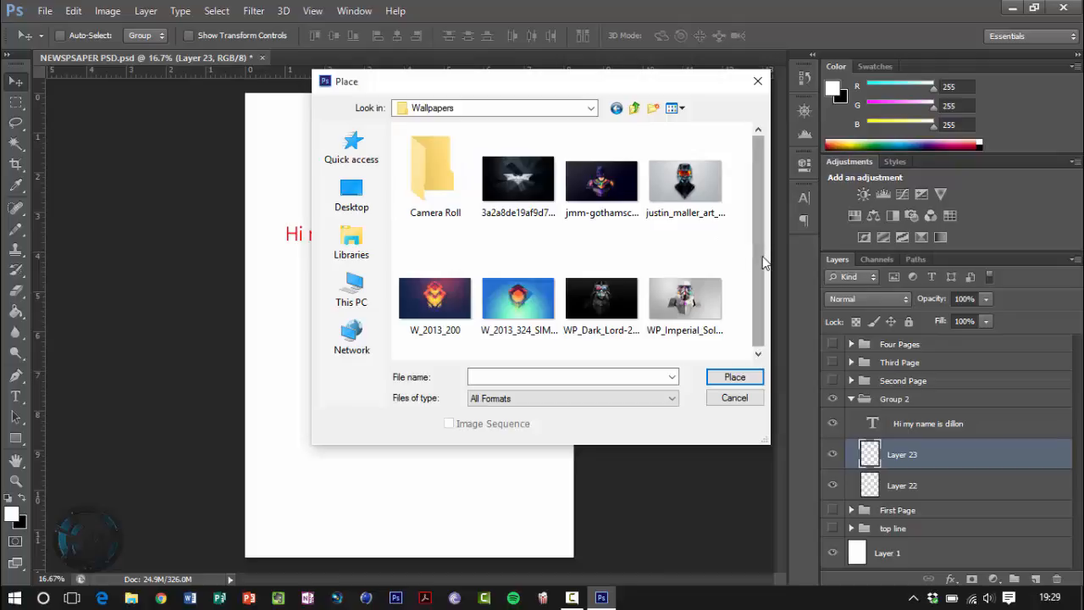
double_click(527, 185)
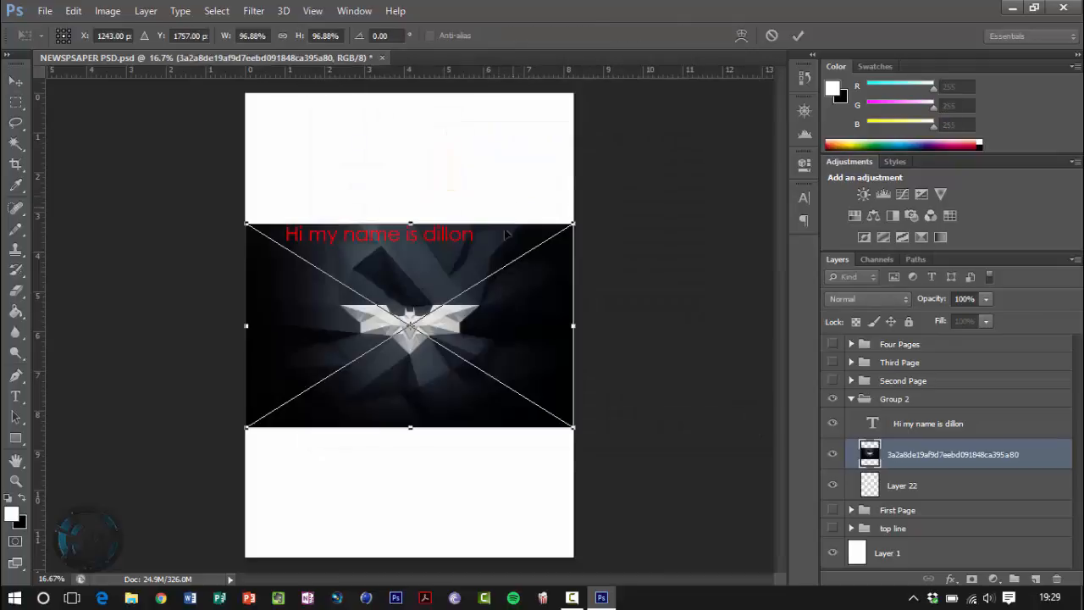
Step: Commit the placed image and position it about 0.6 in from the page's left edge and 4.4 in from its top
left_click_drag(505, 328, 518, 376)
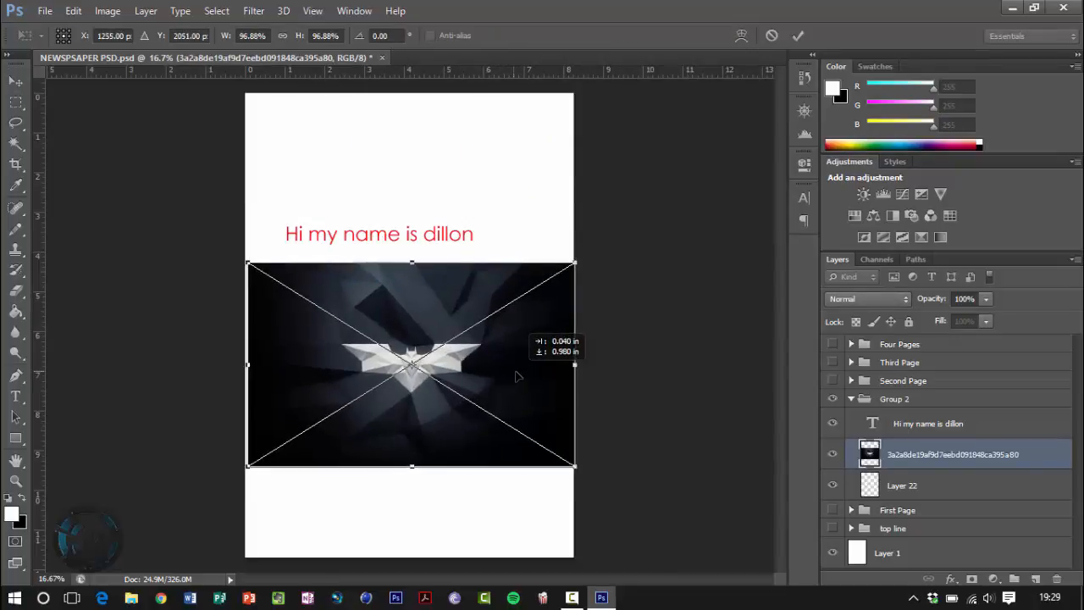
key("Return")
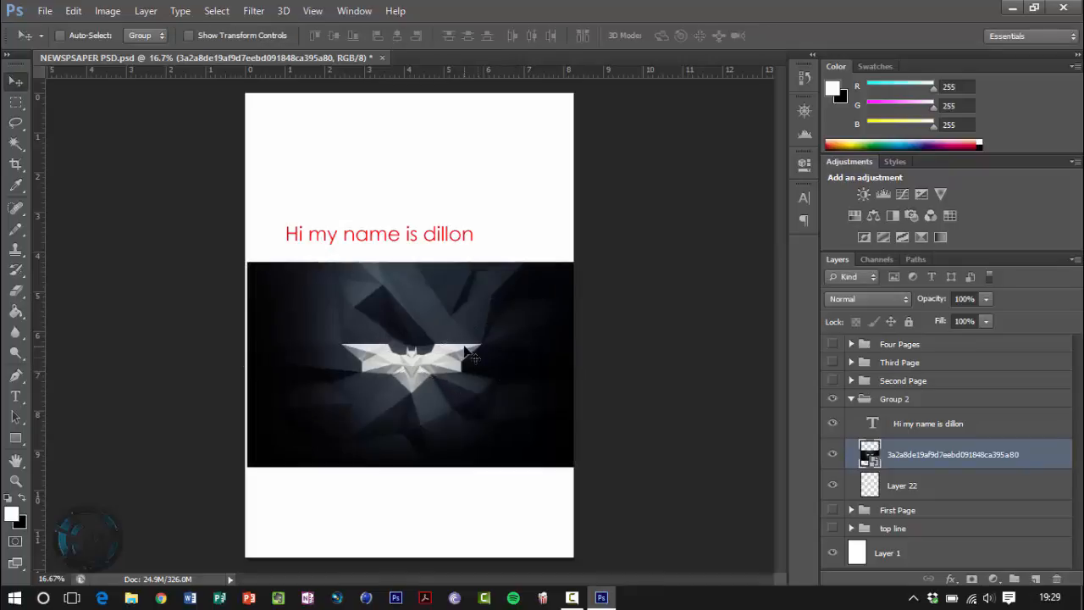
left_click_drag(463, 350, 467, 356)
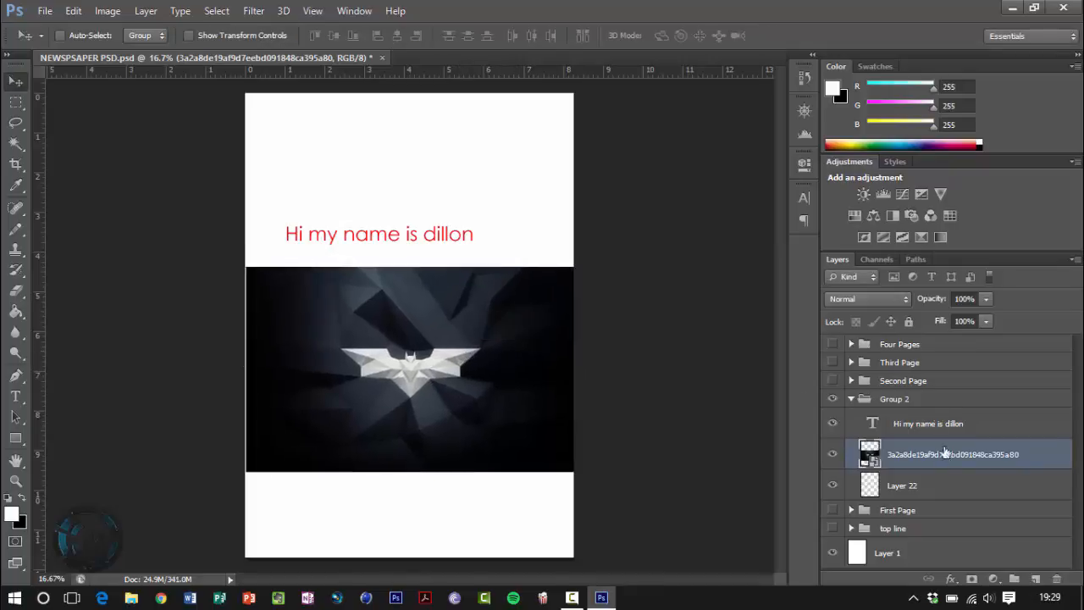
left_click_drag(366, 393, 388, 394)
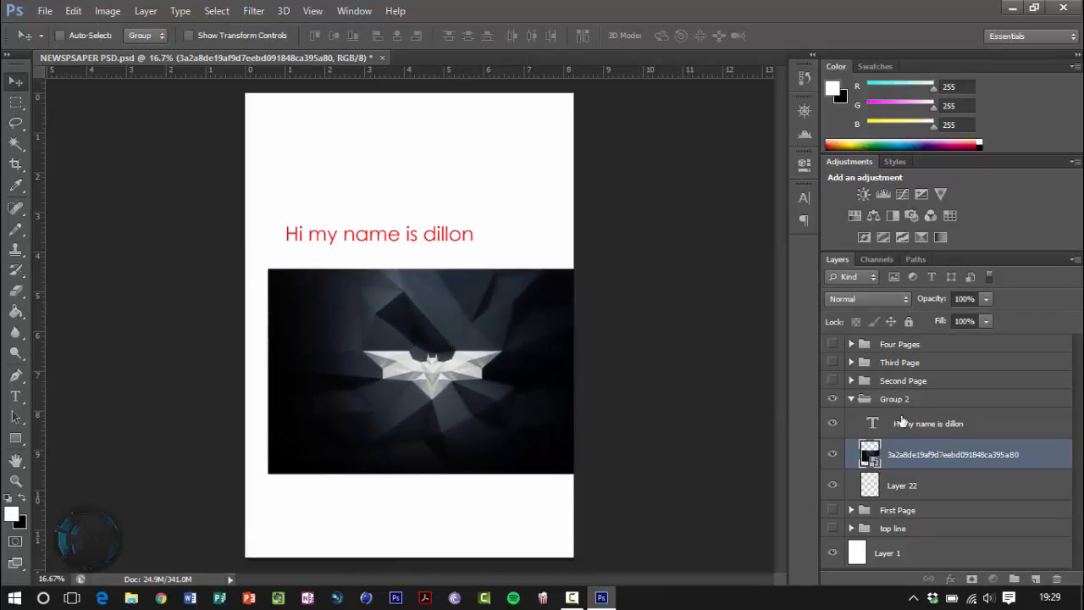
Step: Move the text line to about 1.7 in from the page's left edge, and shift the image slightly up and left on its own layer
left_click(928, 423)
mouse_move(430, 233)
left_mouse_down()
mouse_move(446, 222)
mouse_move(459, 183)
mouse_move(428, 222)
mouse_move(438, 222)
left_mouse_up()
left_click_drag(444, 336, 465, 328)
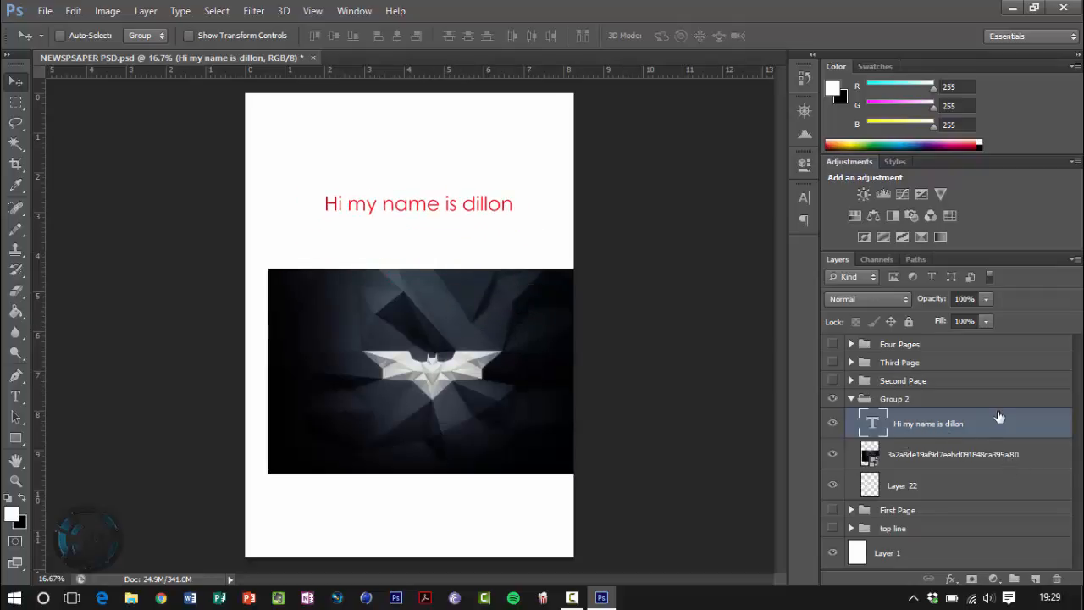
mouse_move(470, 217)
left_mouse_down()
mouse_move(498, 222)
mouse_move(458, 223)
left_mouse_up()
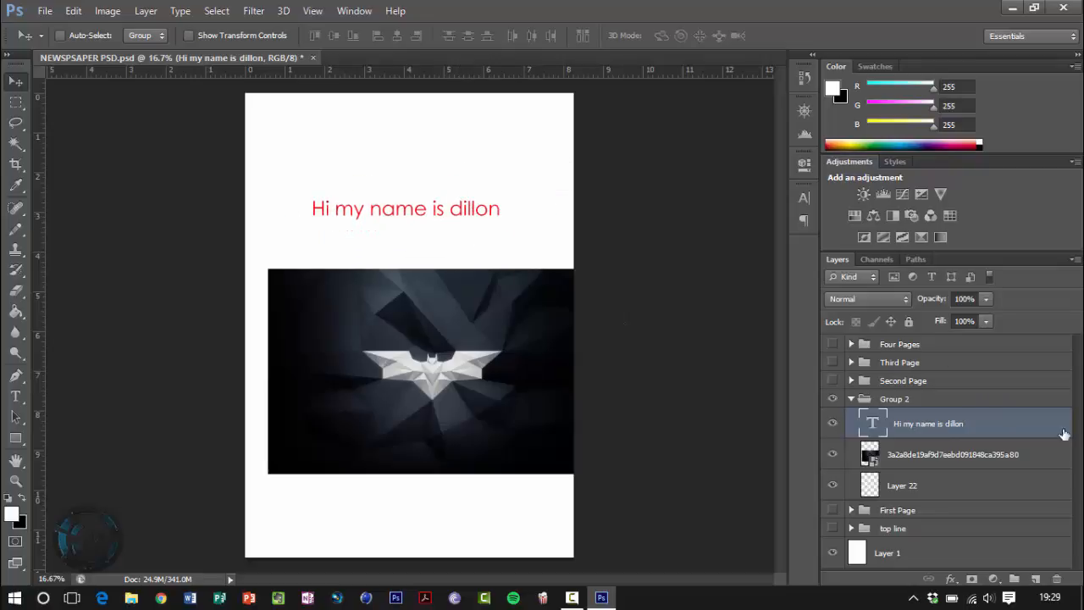
left_click(966, 462)
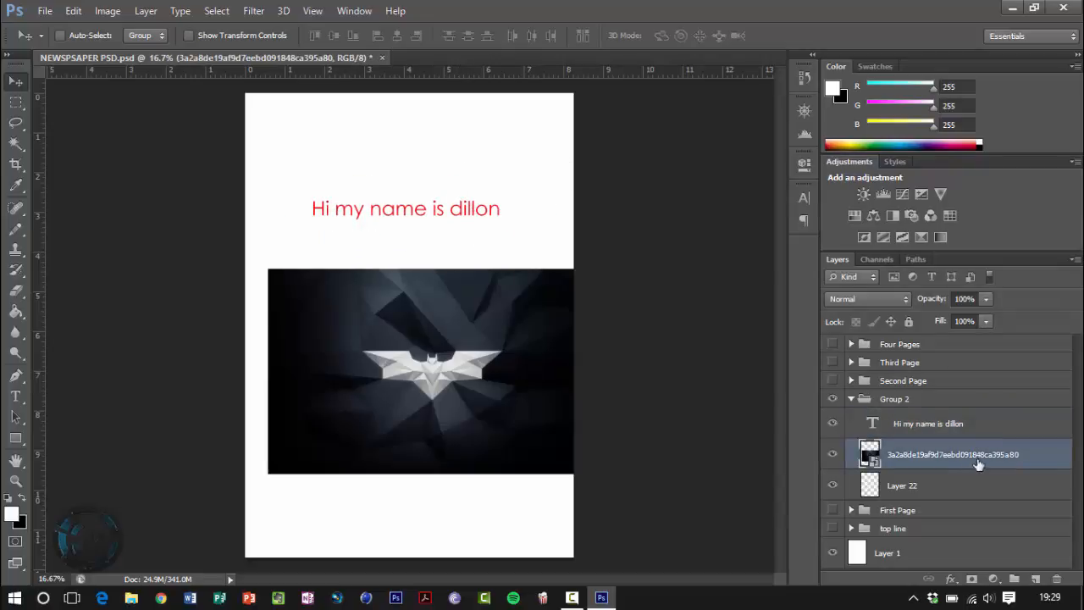
mouse_move(423, 338)
left_mouse_down()
mouse_move(441, 339)
mouse_move(416, 334)
left_mouse_up()
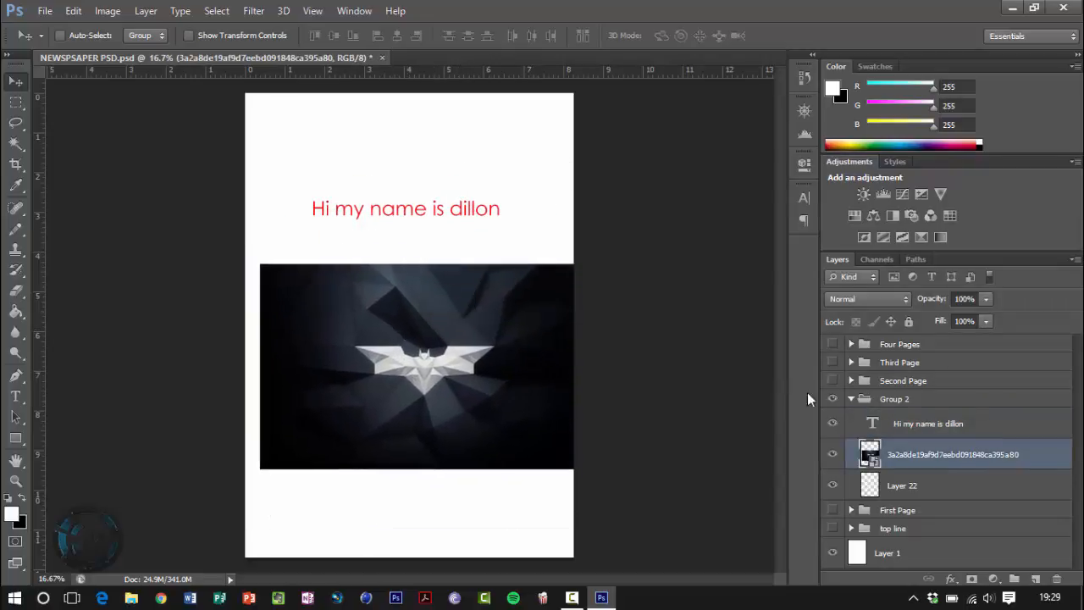
Step: Move Group 2 as a whole, finishing with the image about 0.4 in from the page's left edge and 4.1 in from its top
left_click(853, 399)
left_click(896, 405)
left_click_drag(376, 298, 390, 265)
left_click(851, 398)
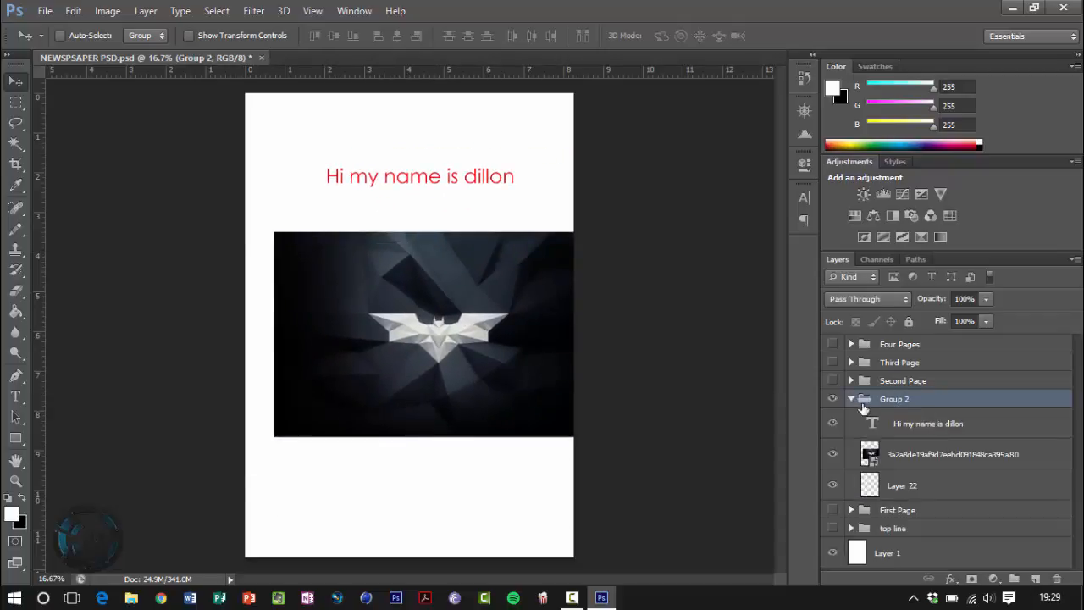
left_click(911, 422)
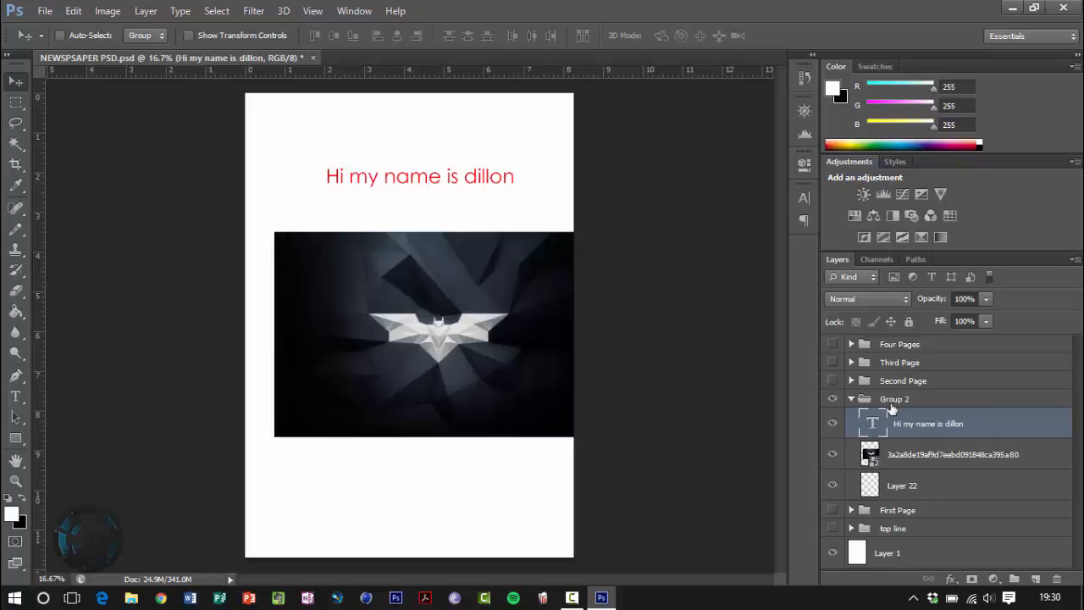
left_click(937, 399)
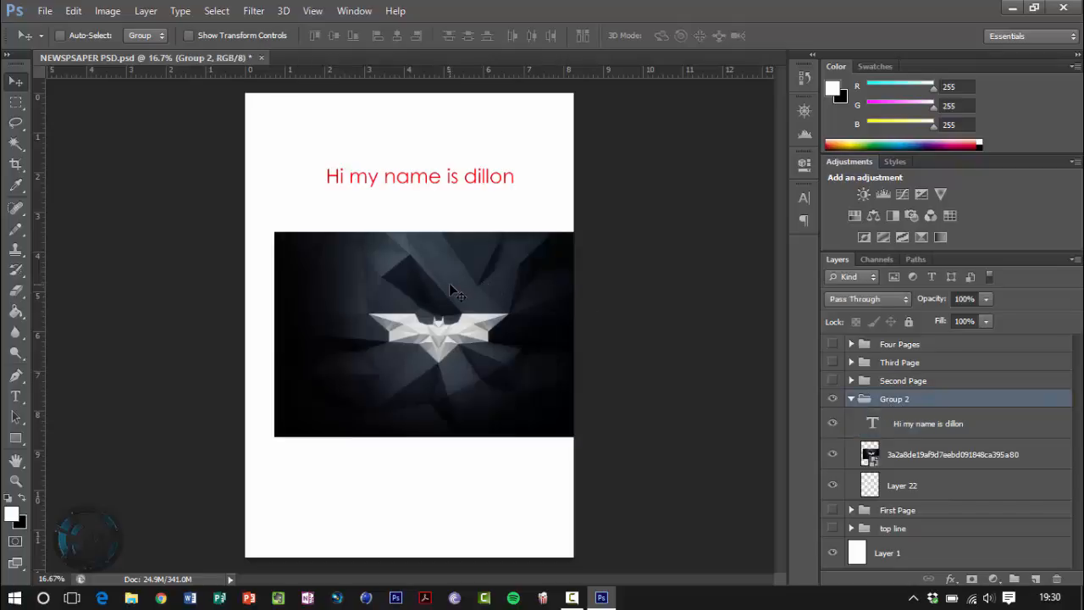
left_click_drag(449, 286, 470, 266)
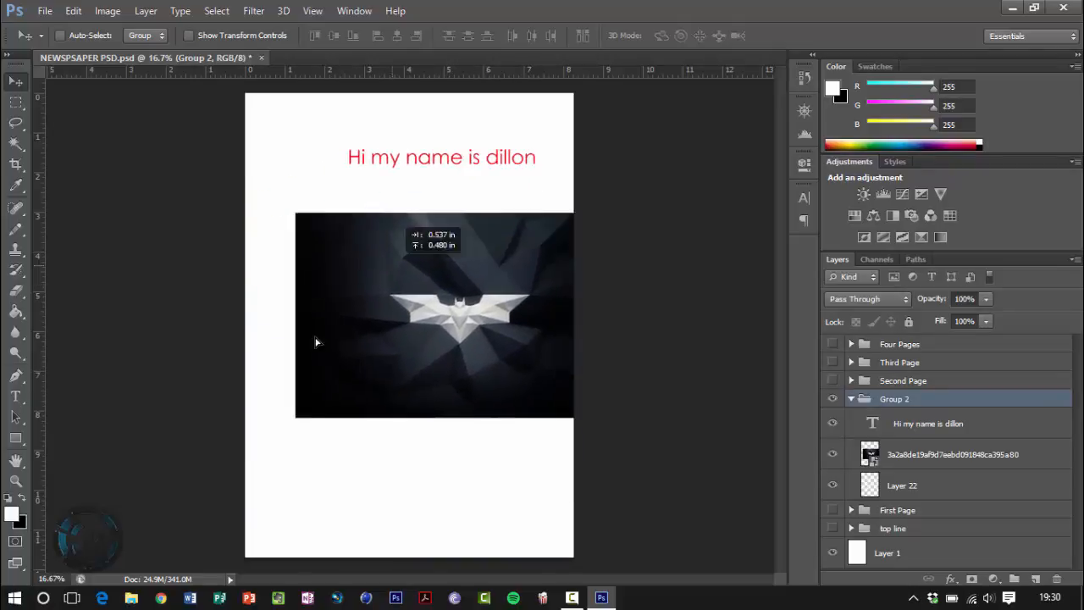
left_click_drag(315, 342, 282, 387)
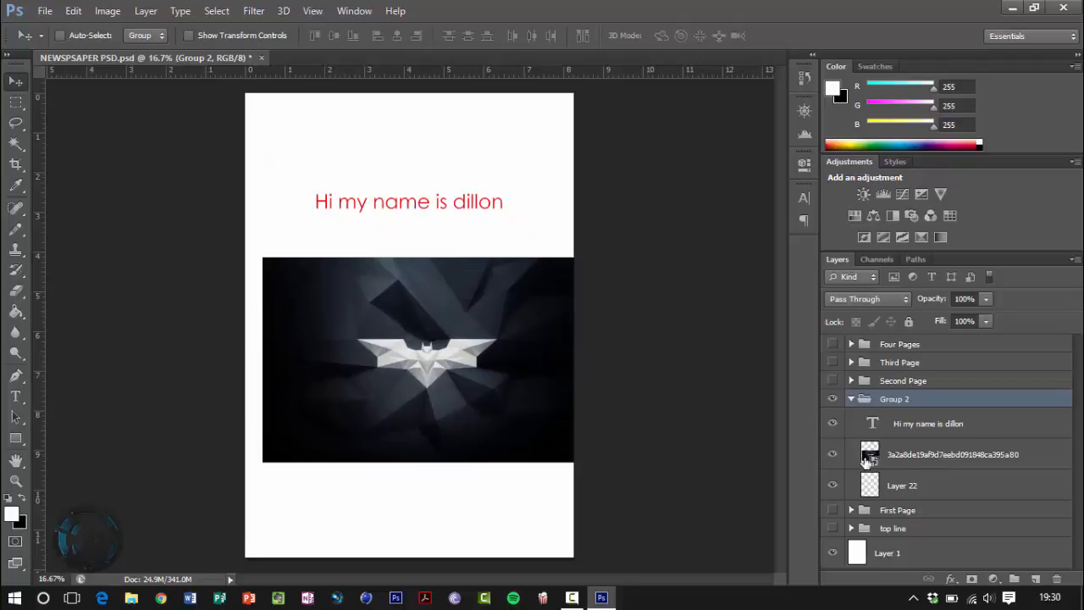
Step: Delete the text layer and the placed image layer from Group 2
left_click(900, 459)
left_click(893, 401)
left_click(882, 424)
key("Delete")
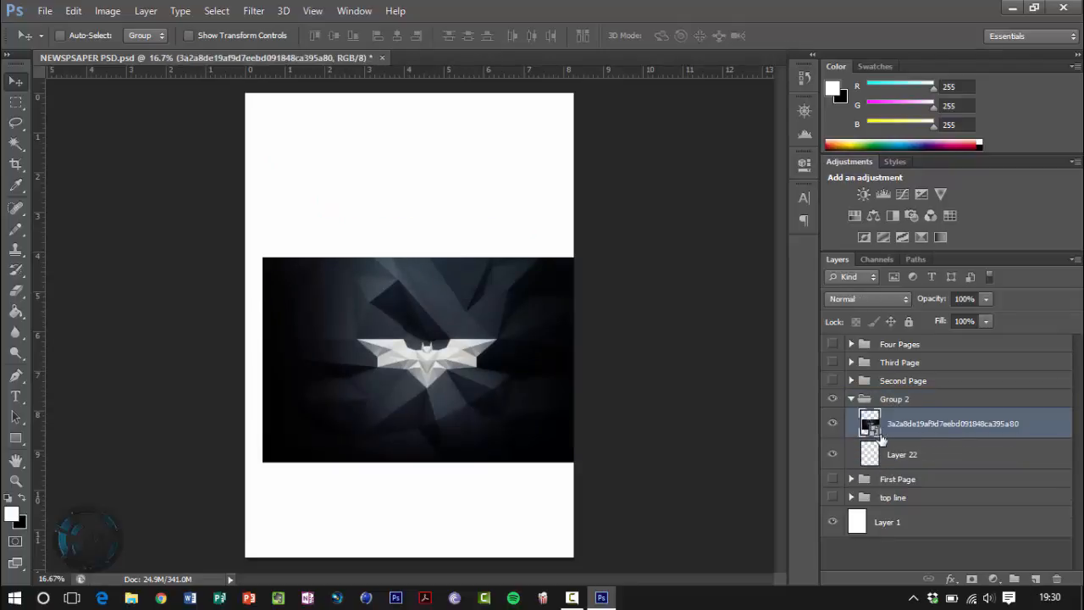
key("Delete")
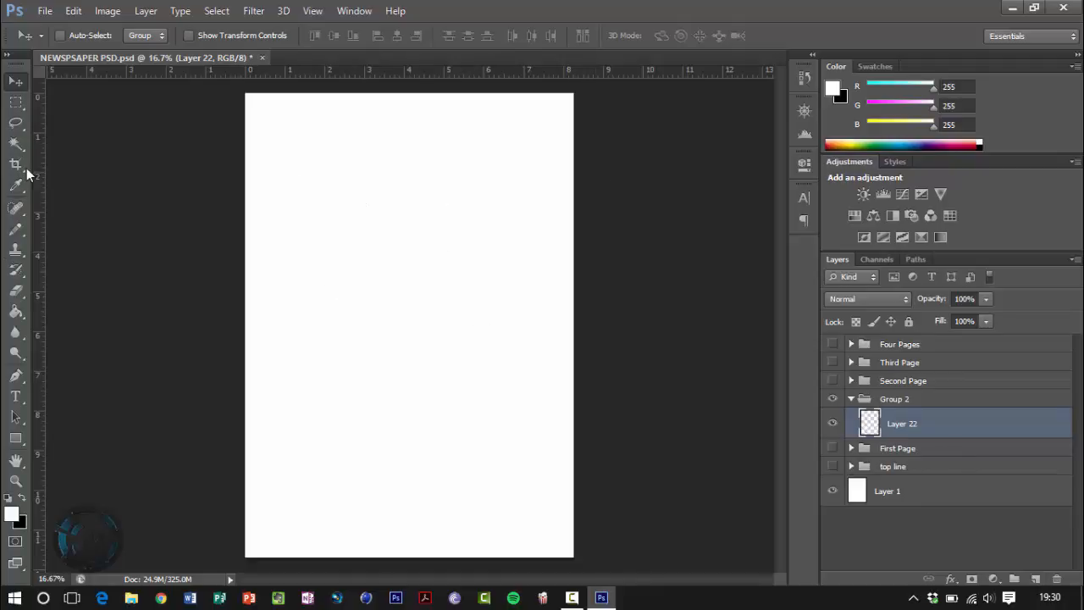
Step: Try a white rectangle about 2416 × 475 px across the top of the page with the Rectangle tool, and undo it
left_click(15, 438)
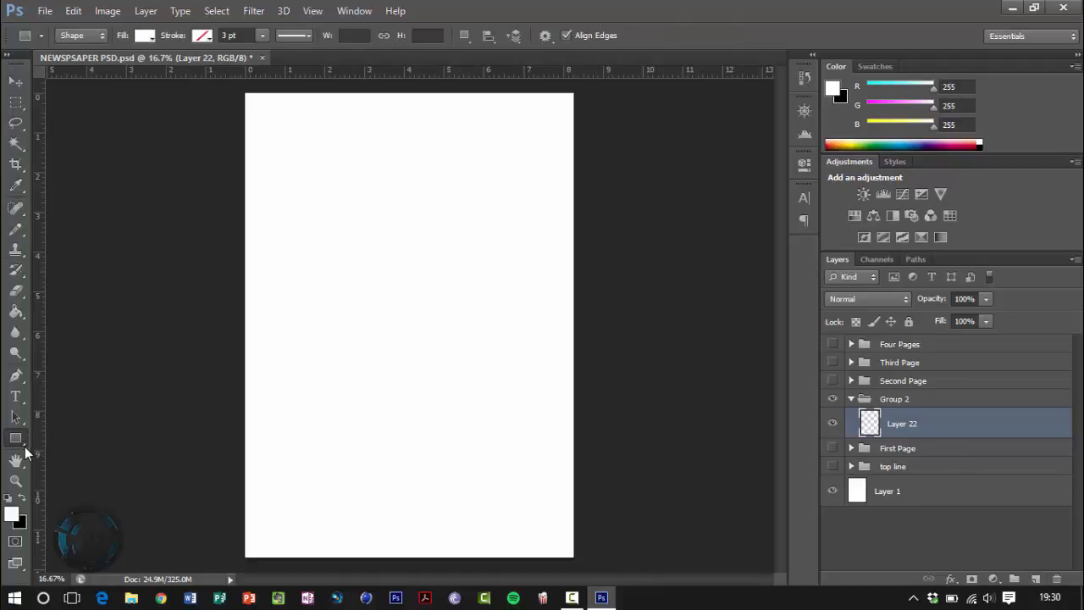
right_click(22, 444)
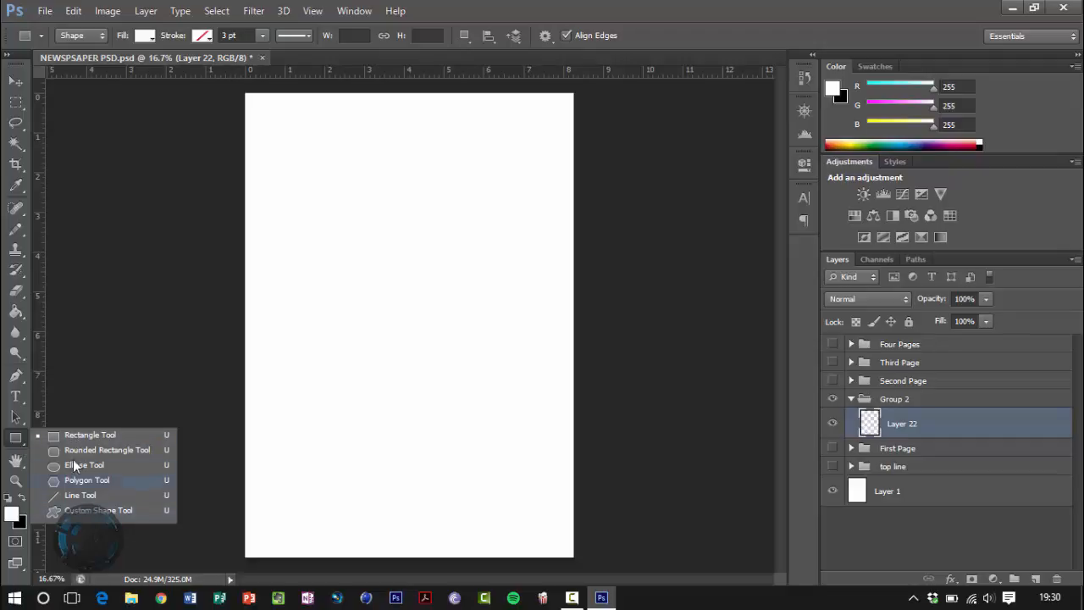
left_click(77, 436)
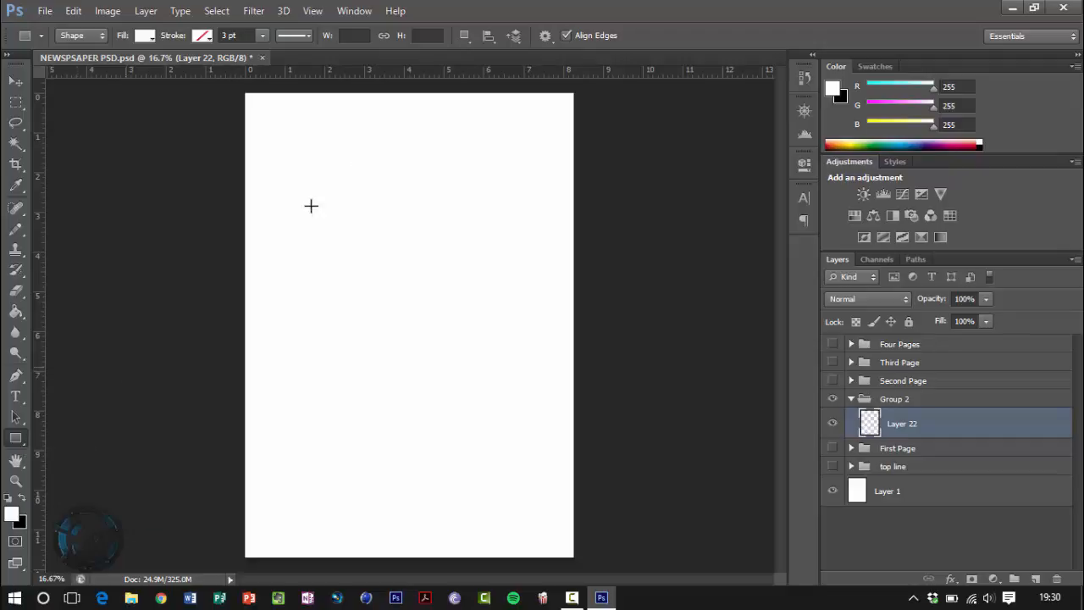
left_click_drag(249, 99, 568, 166)
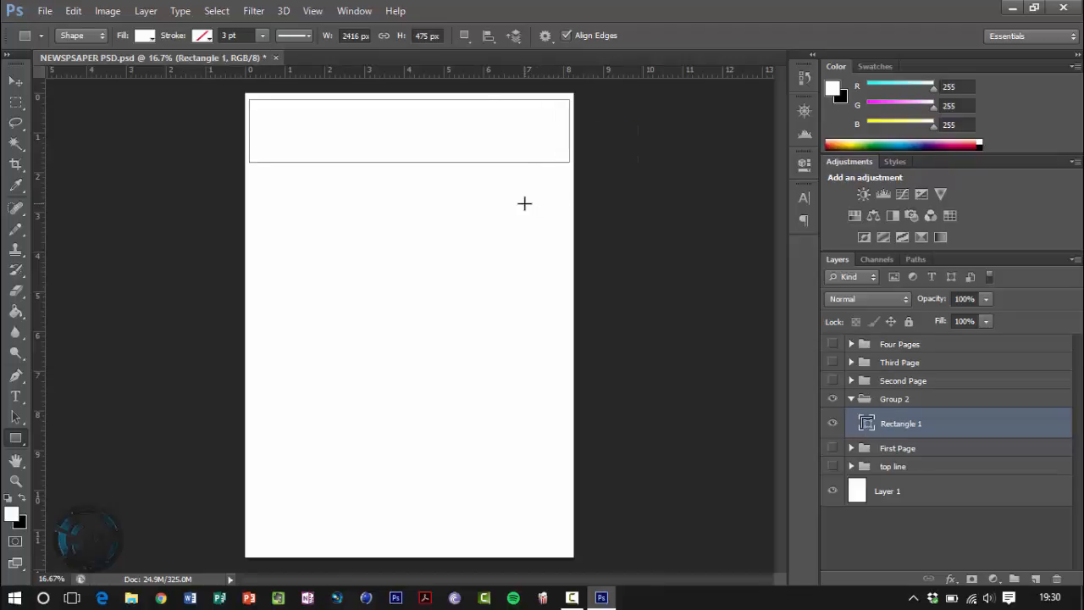
key("ctrl+z")
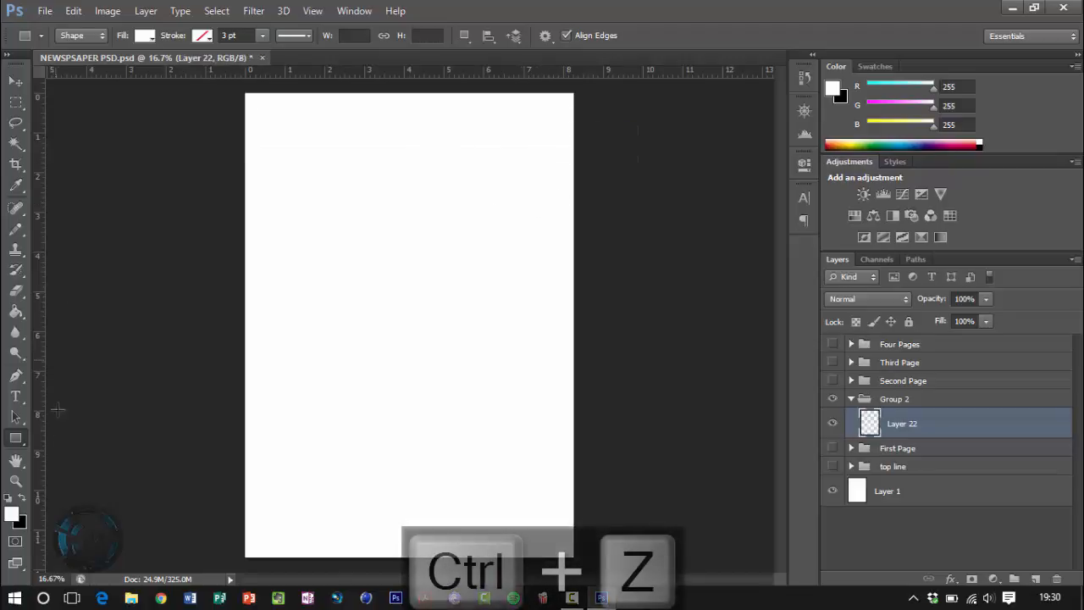
Step: Set the foreground colour to dark red 960101 and draw a rectangle about 2440 × 661 px across the top of the page
left_click(23, 498)
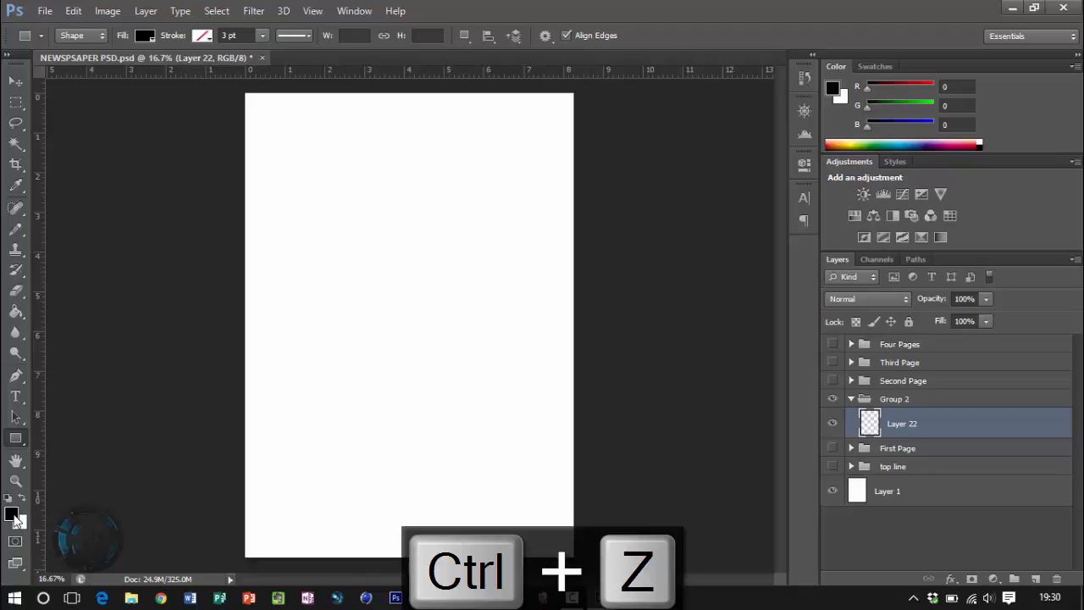
left_click(12, 514)
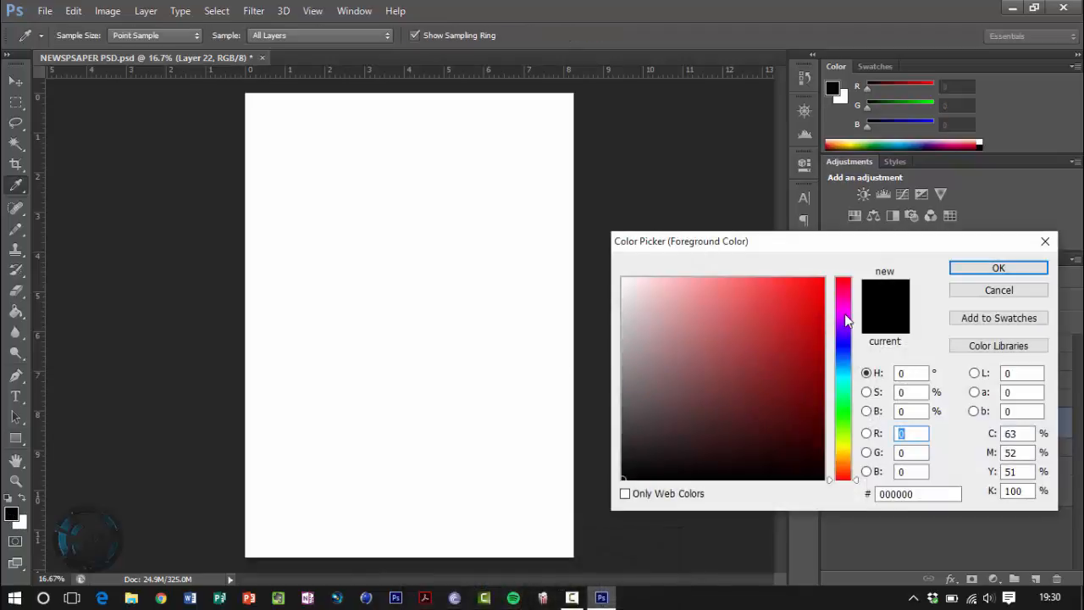
left_click_drag(844, 314, 979, 262)
left_click(822, 360)
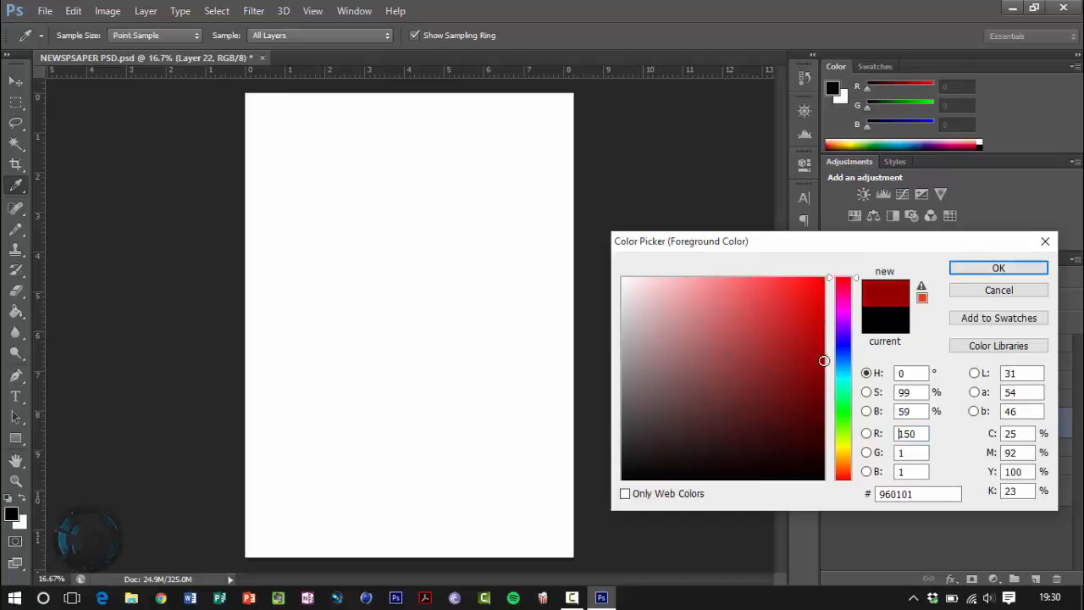
left_click(998, 268)
key("u")
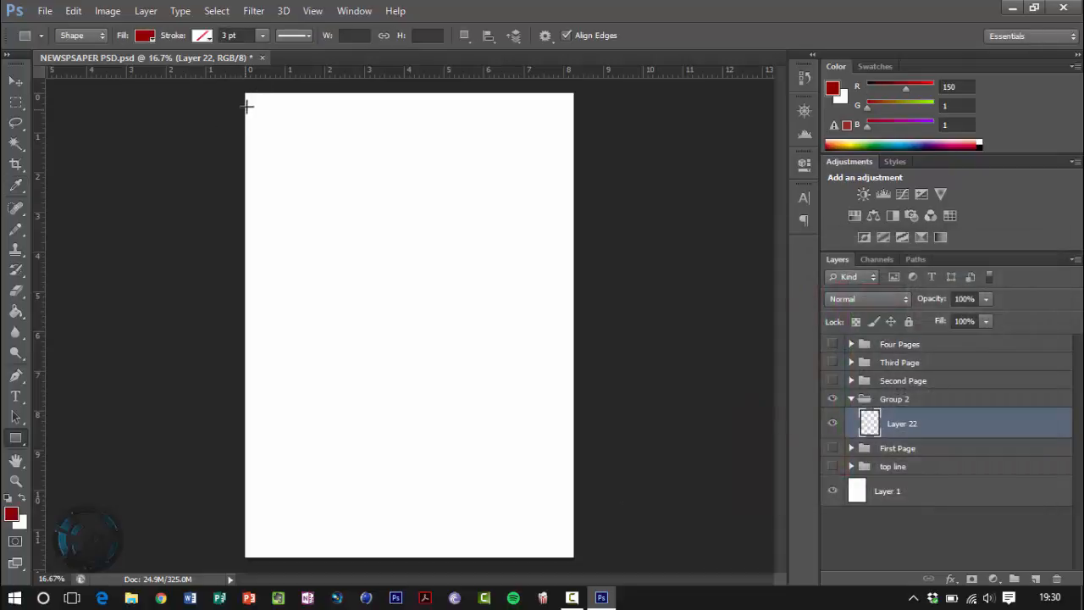
left_click_drag(247, 98, 570, 184)
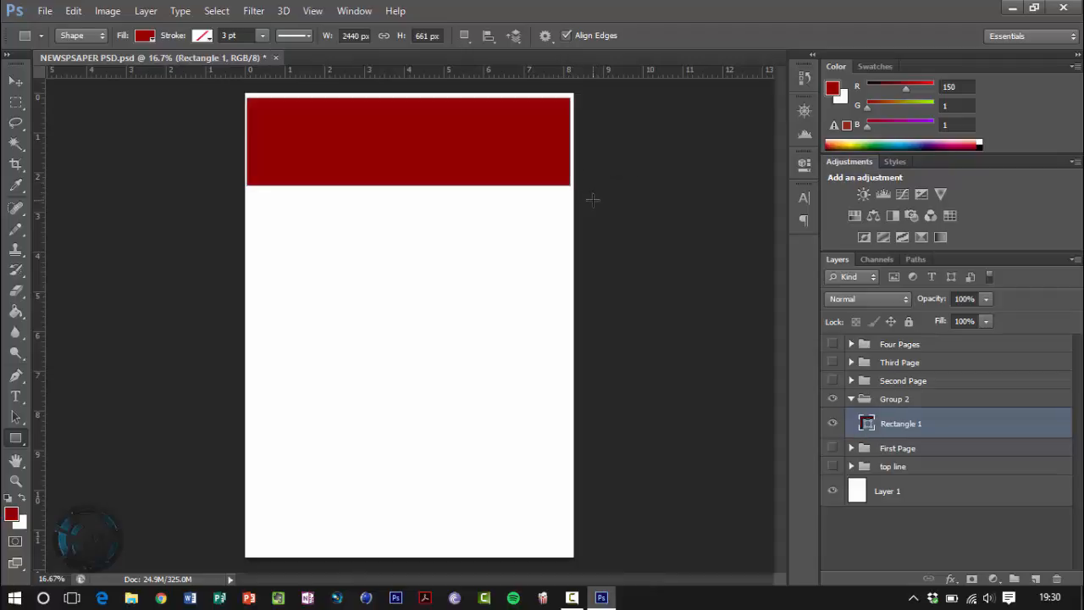
left_click(527, 168)
left_click(587, 314)
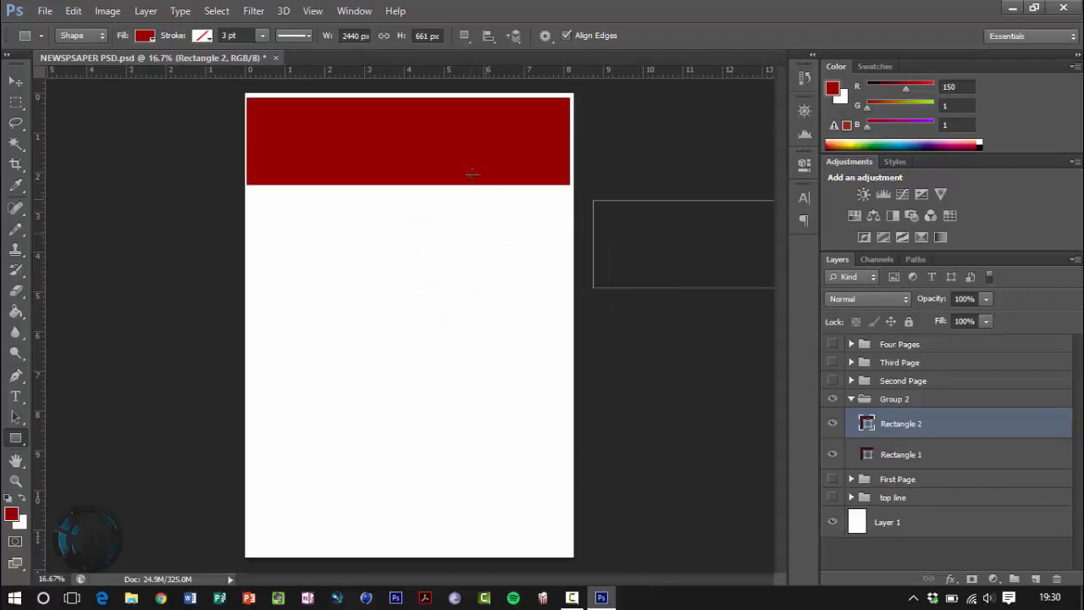
left_click(14, 83)
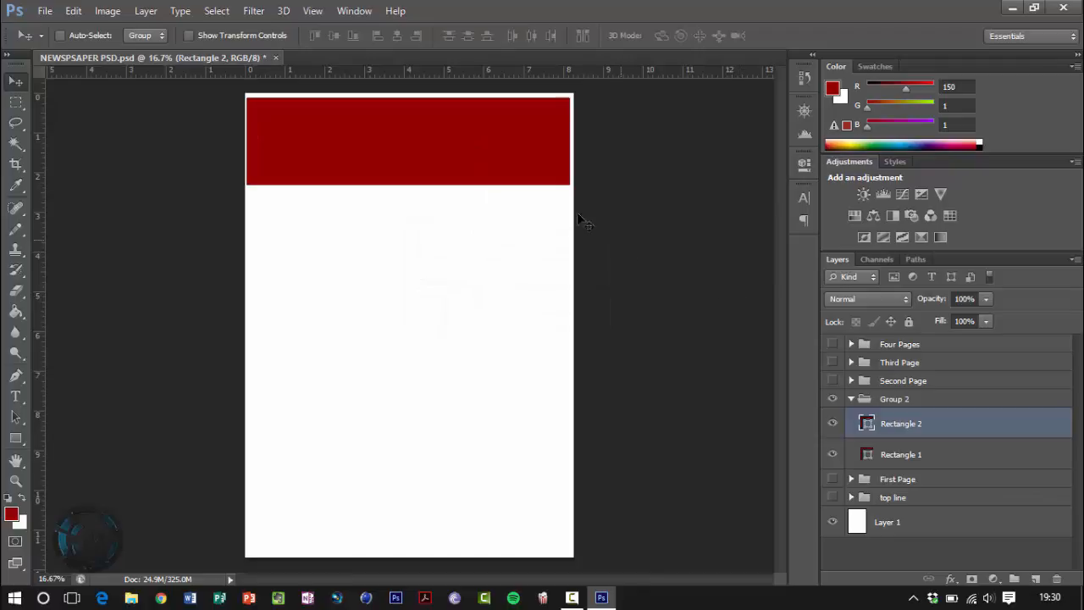
left_click(537, 242)
key("Delete")
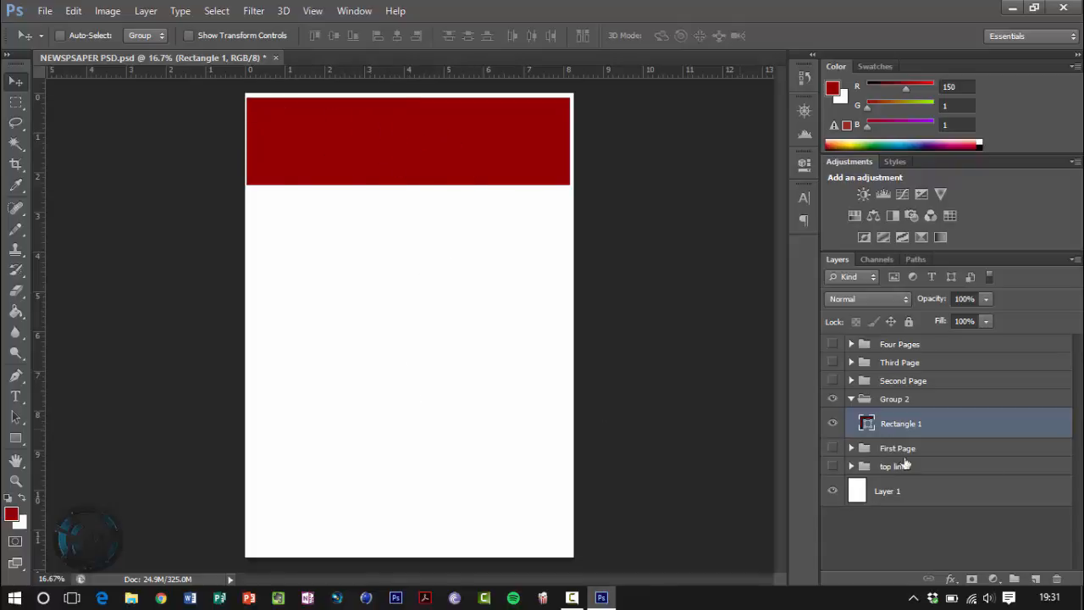
Step: Add the text "Newspaper" in 36 pt Century Gothic on a new layer in Group 2, placed below the red rectangle
left_click(1035, 579)
key("t")
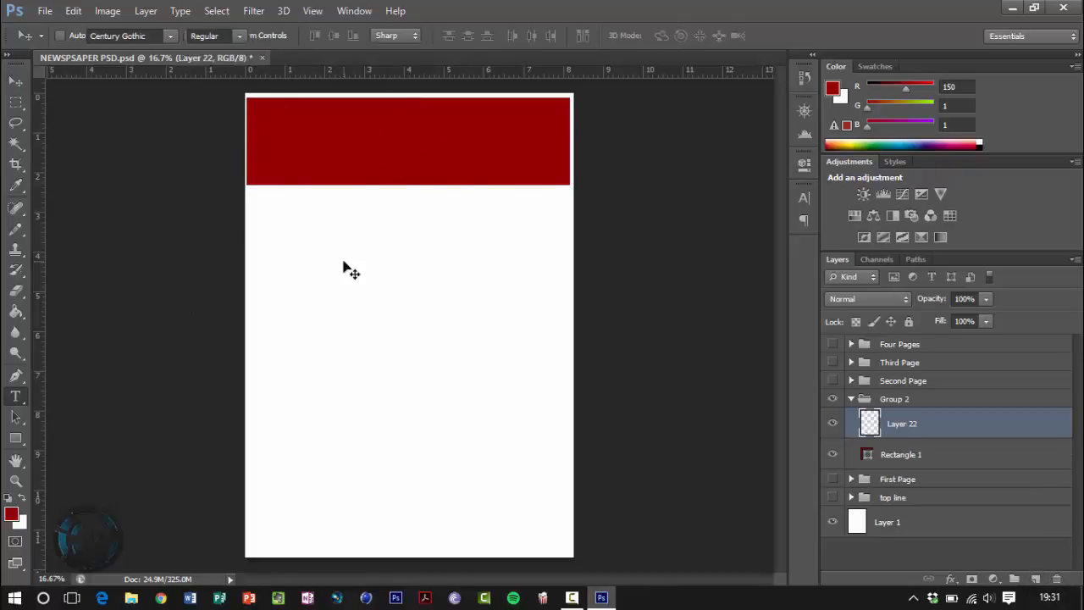
left_click(356, 273)
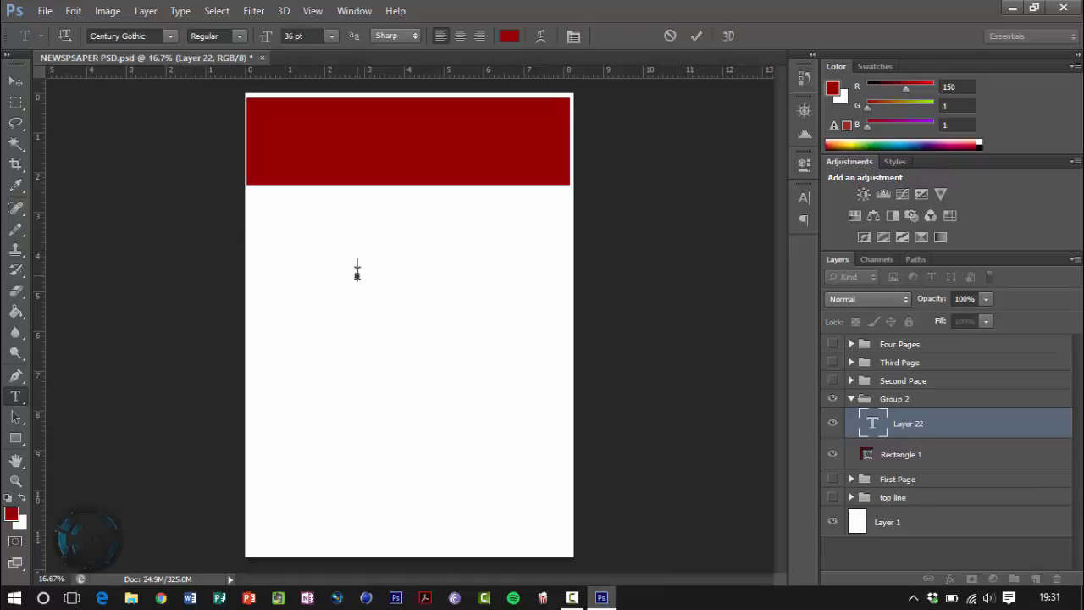
type("Newspaper")
left_click(15, 81)
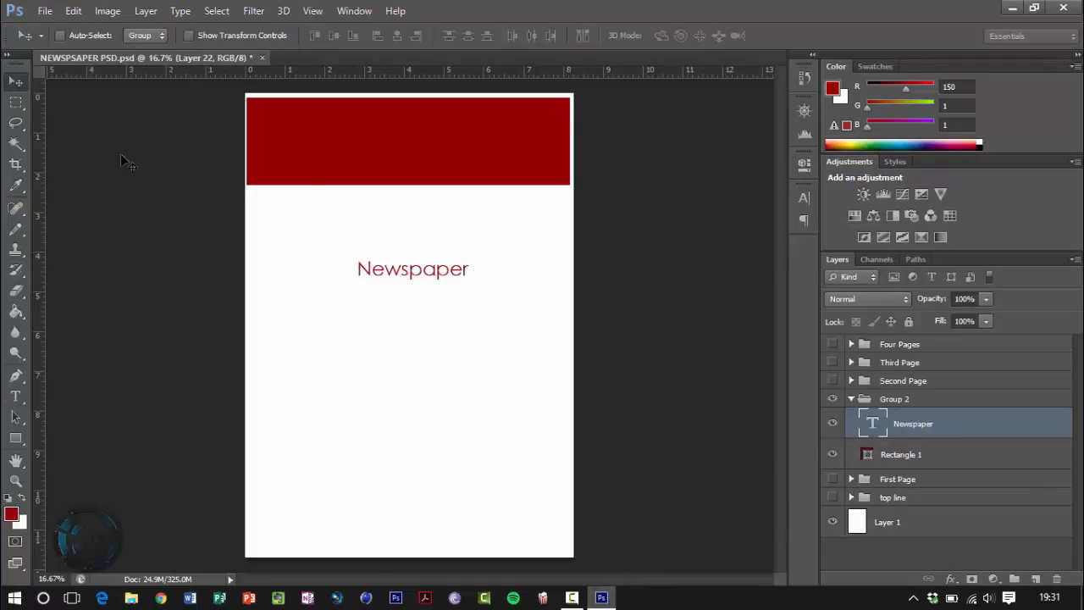
mouse_move(406, 266)
left_mouse_down()
mouse_move(399, 138)
mouse_move(406, 282)
left_mouse_up()
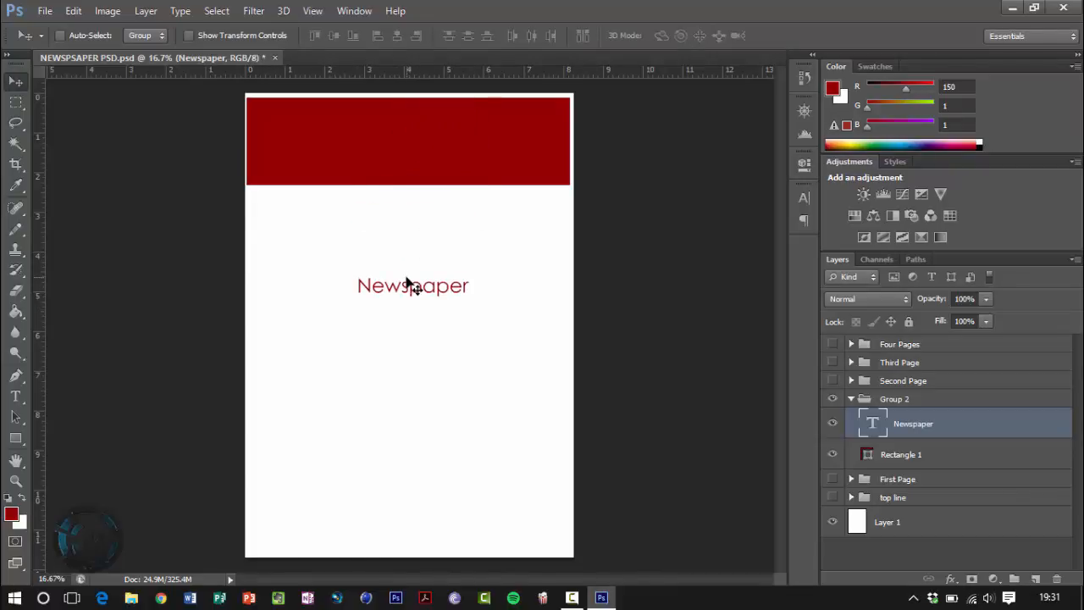
Step: Set the colour of the "Newspaper" text to white, ffffff
key("ctrl+a")
key("t")
double_click(442, 287)
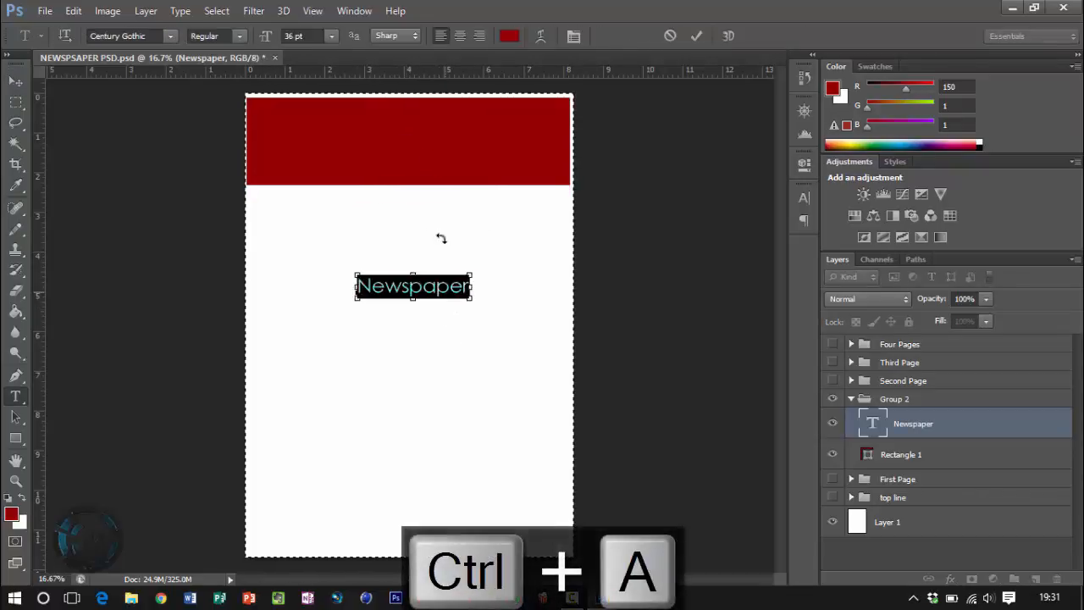
left_click(509, 35)
left_click_drag(668, 279, 622, 277)
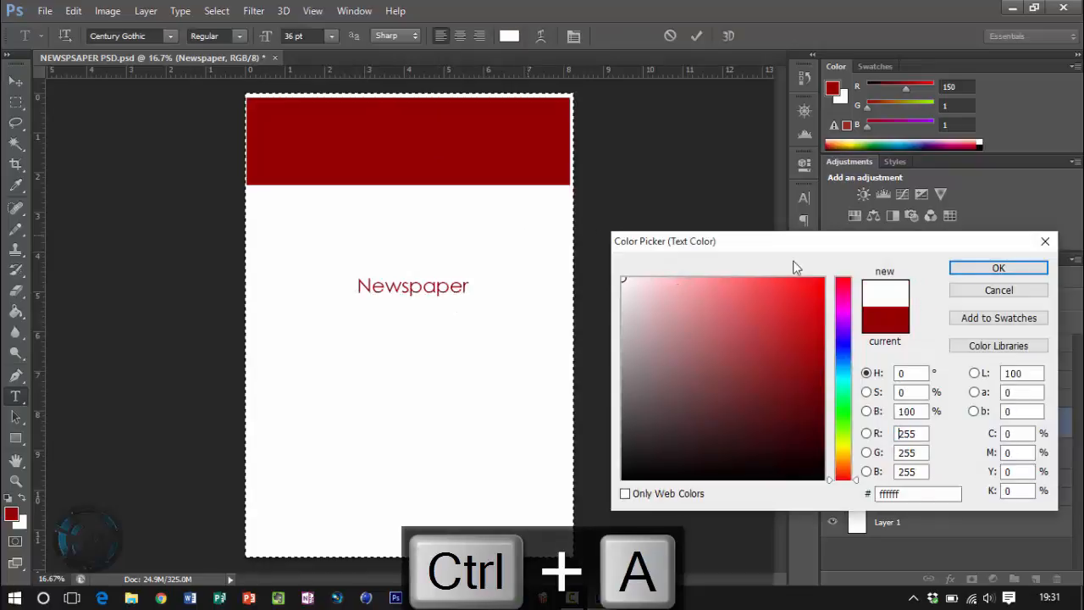
left_click(998, 268)
left_click(384, 285)
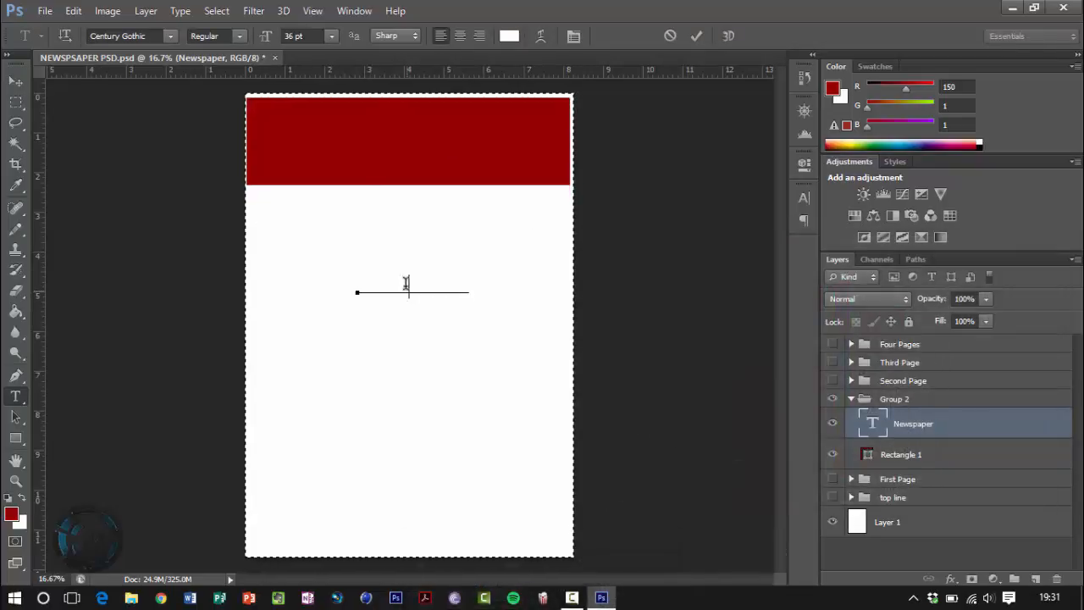
Step: Move the "Newspaper" text onto the red rectangle, about 1.9 in from the page's left edge, and clear the canvas selection
left_click(15, 80)
left_click_drag(372, 229, 372, 85)
left_click_drag(439, 153, 447, 153)
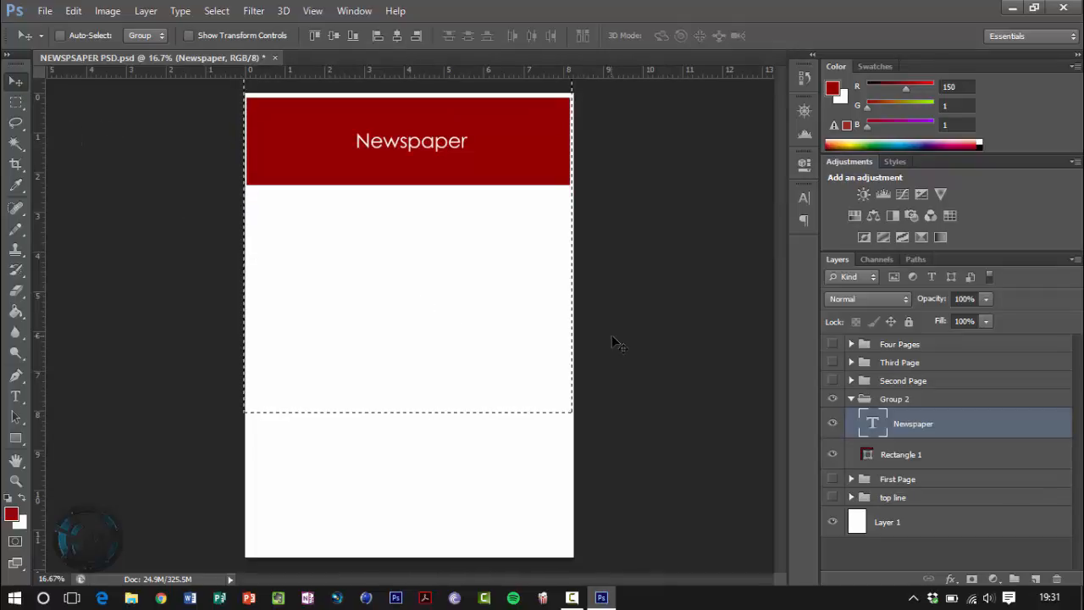
left_click(926, 453)
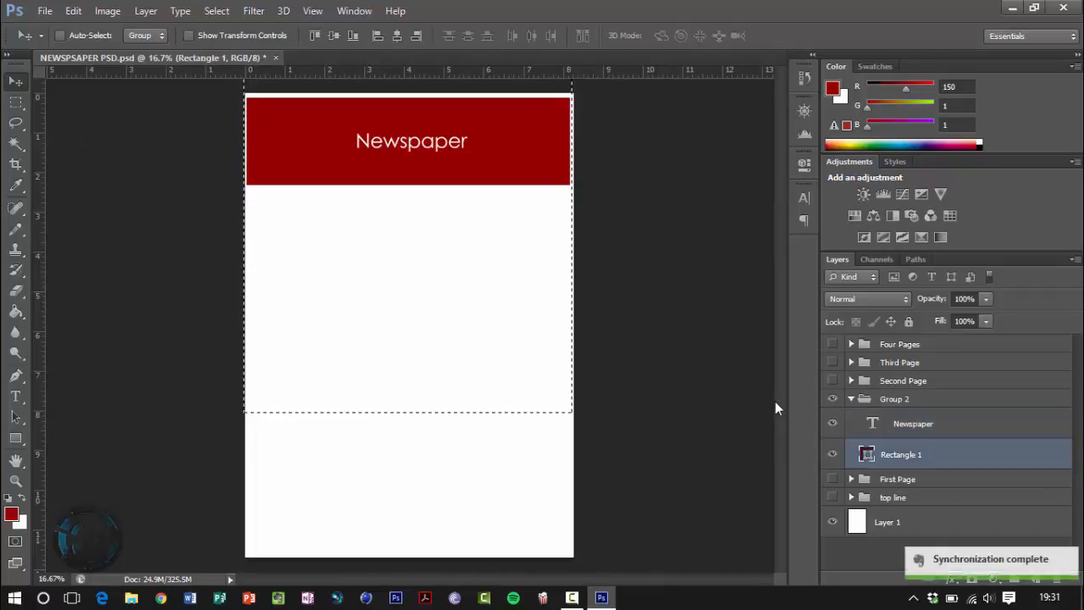
left_click(930, 424)
key("ctrl+d")
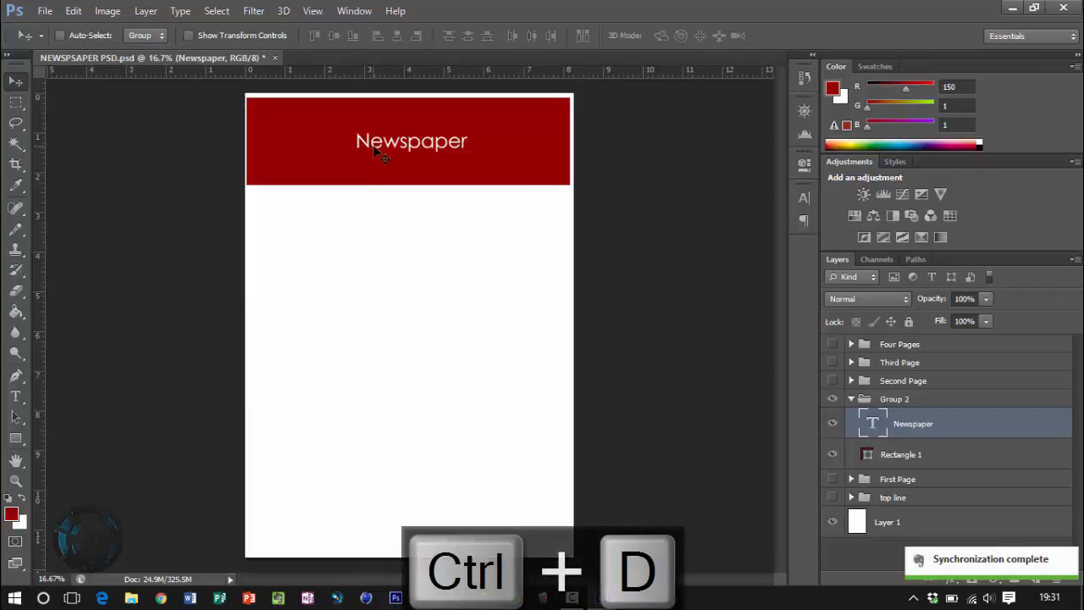
mouse_move(415, 146)
left_mouse_down()
mouse_move(424, 167)
mouse_move(427, 146)
mouse_move(414, 146)
mouse_move(433, 154)
left_mouse_up()
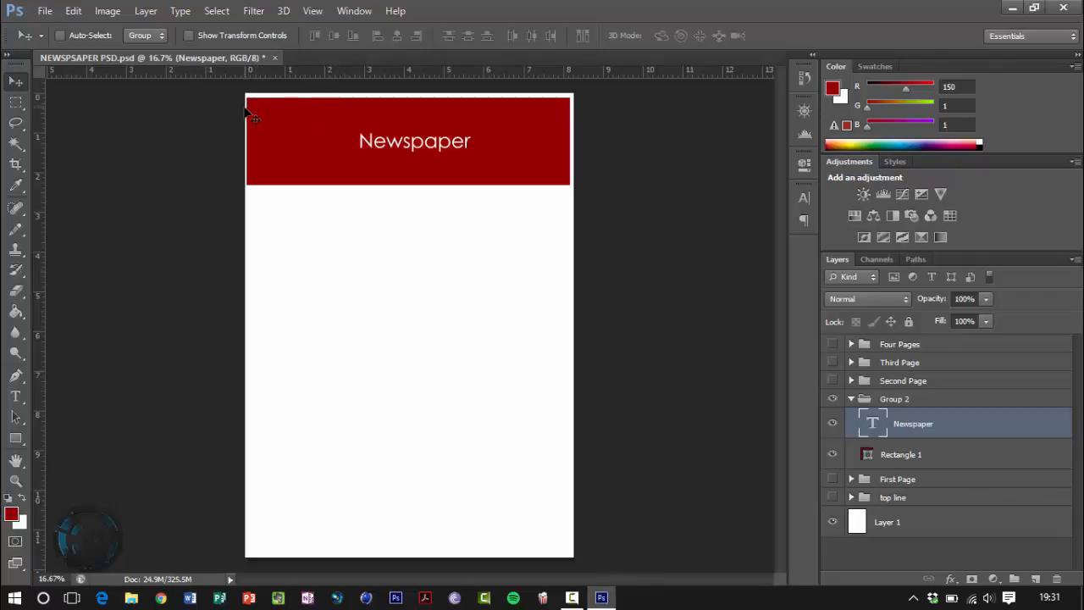
left_click_drag(363, 141, 326, 140)
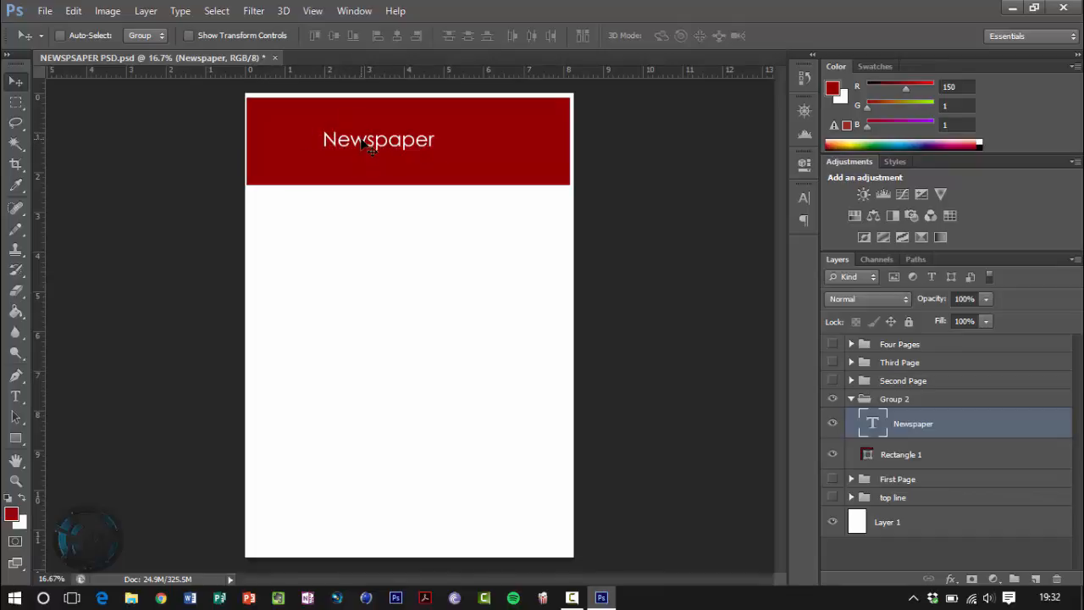
Step: Reposition the red rectangle and the "Newspaper" text, placing the text about 4.1 in from the page's left edge
left_click(940, 452, "shift")
left_click_drag(501, 178, 557, 152)
left_click_drag(478, 153, 447, 148)
left_click(906, 419)
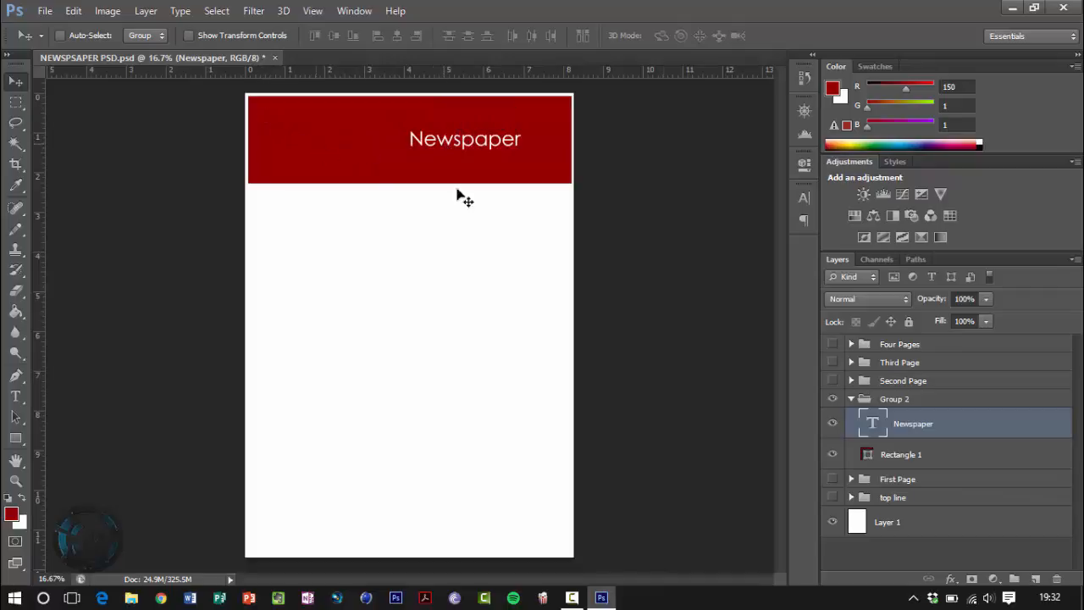
Step: Move Group 2 slightly as a whole, and delete the group with its contents
left_click(885, 400)
left_click_drag(414, 201, 414, 161)
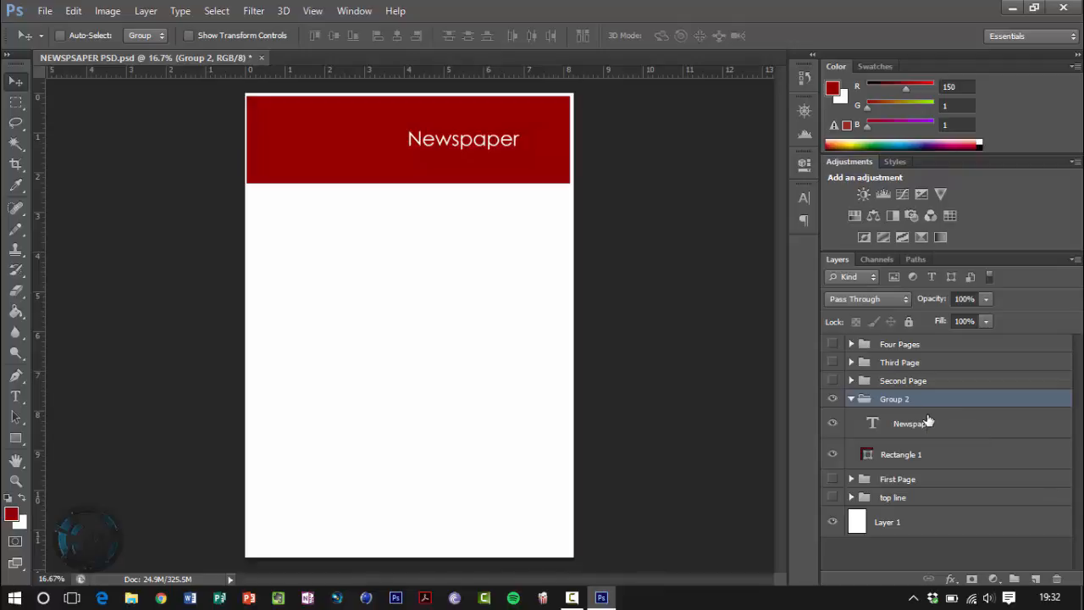
key("Delete")
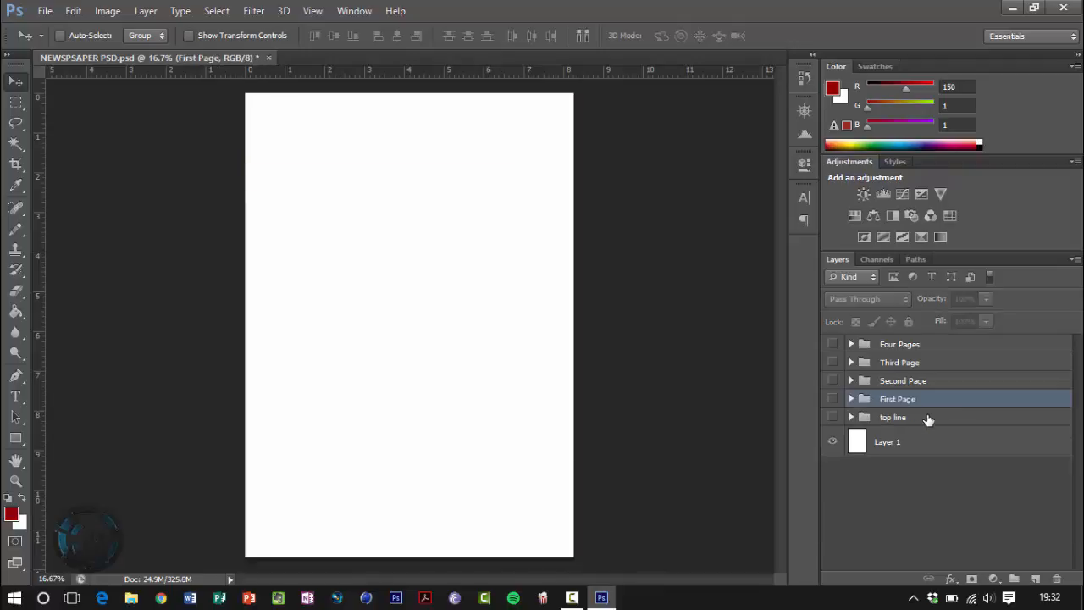
Step: Show and expand the First Page group, look through its layers, and collapse and hide it again
left_click(832, 399)
left_click(851, 399)
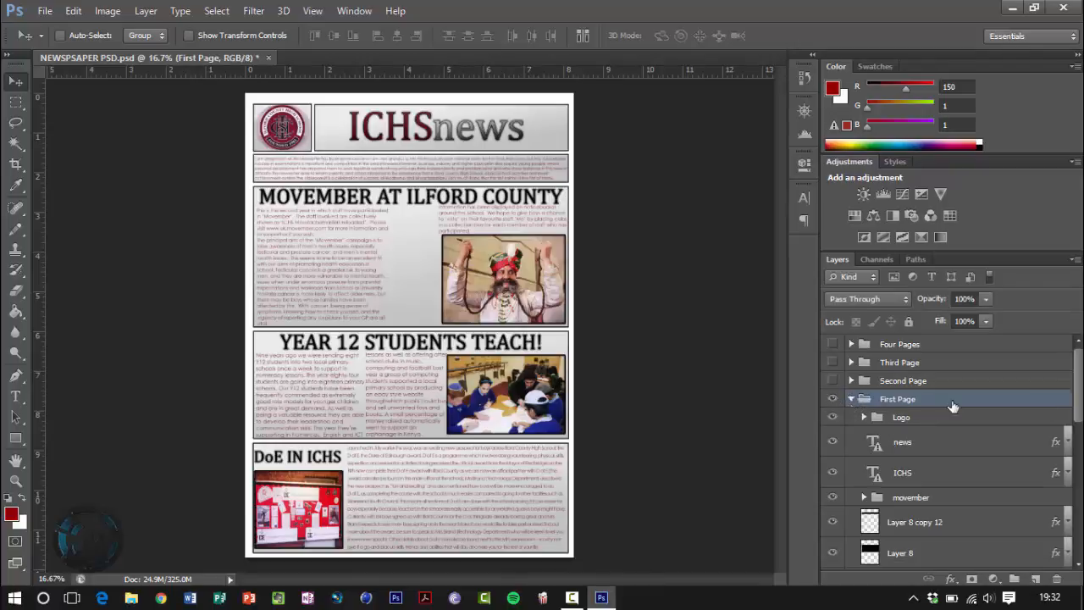
scroll(1075, 402, "down", 6)
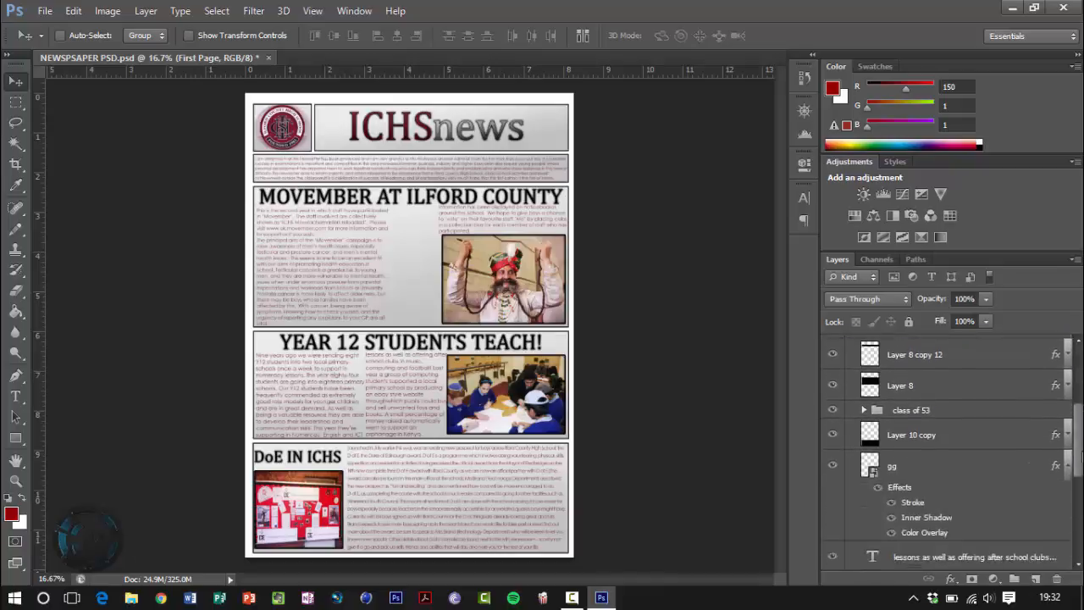
scroll(1065, 412, "up", 5)
scroll(1051, 410, "up", 1)
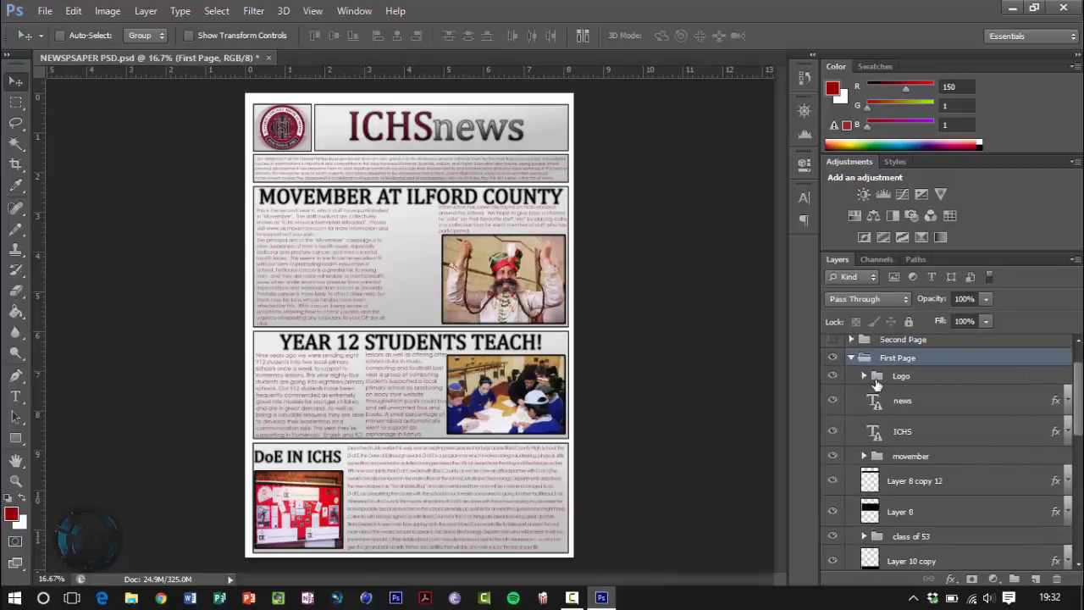
left_click(851, 358)
left_click(833, 398)
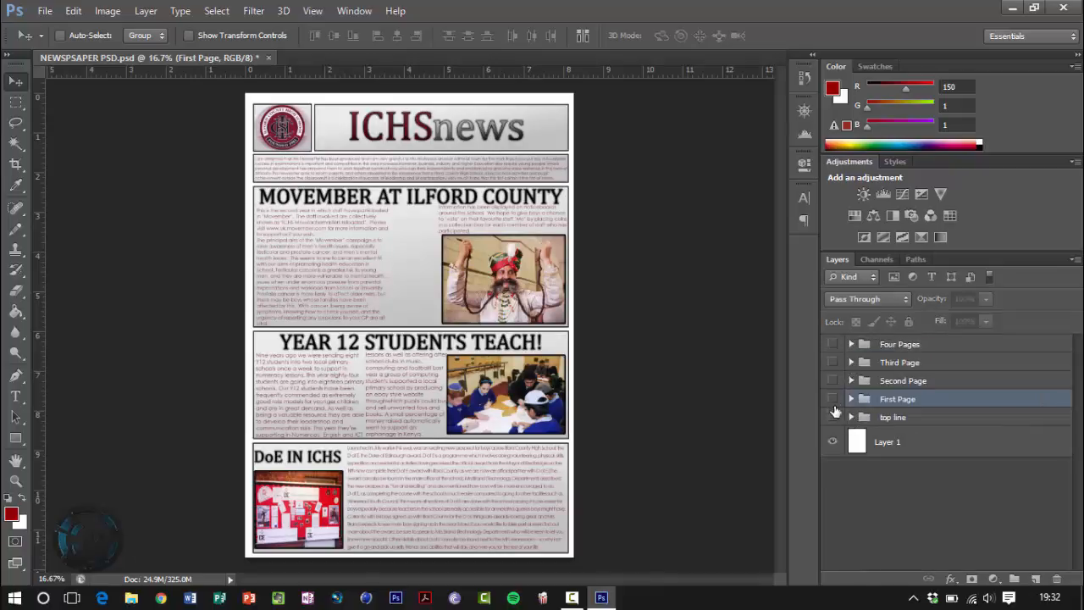
Step: Show the top line group and expand it to examine its header text at the top of the page
left_click(832, 416)
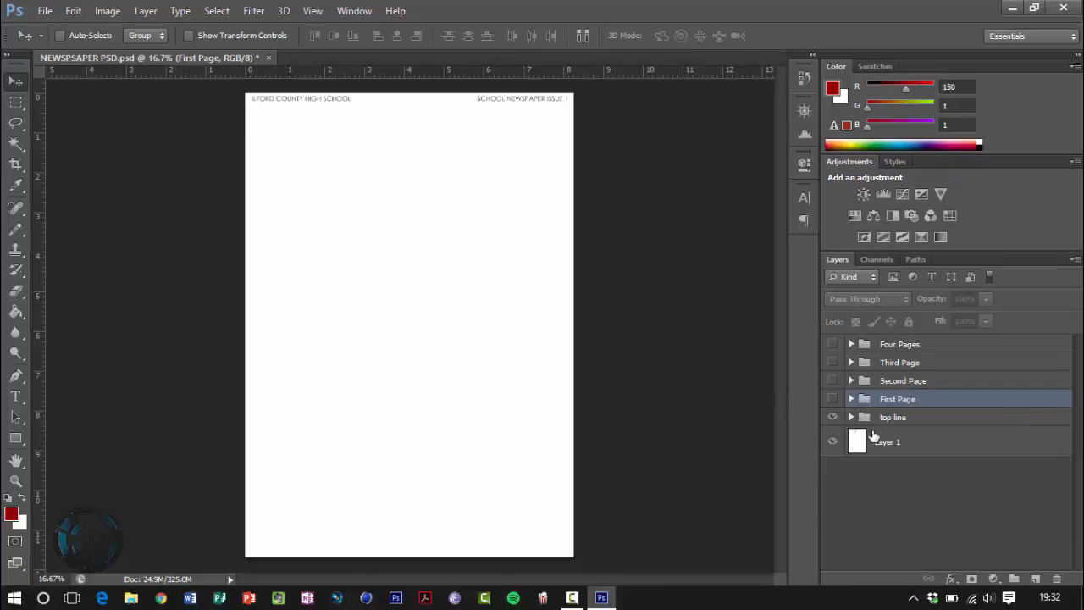
key("ctrl+plus")
key("ctrl+plus")
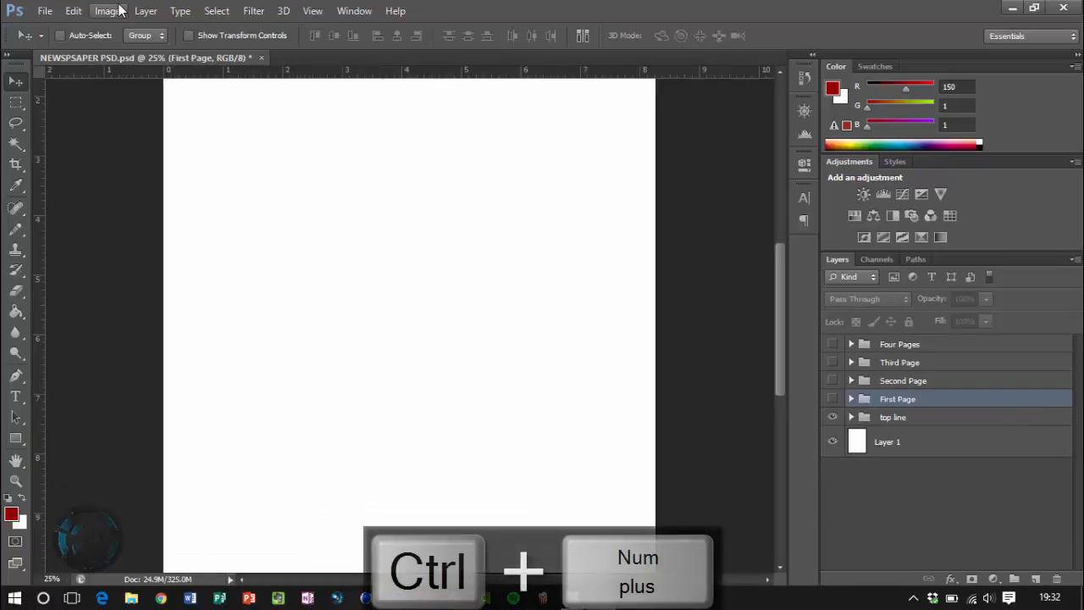
scroll(363, 249, "up", 3)
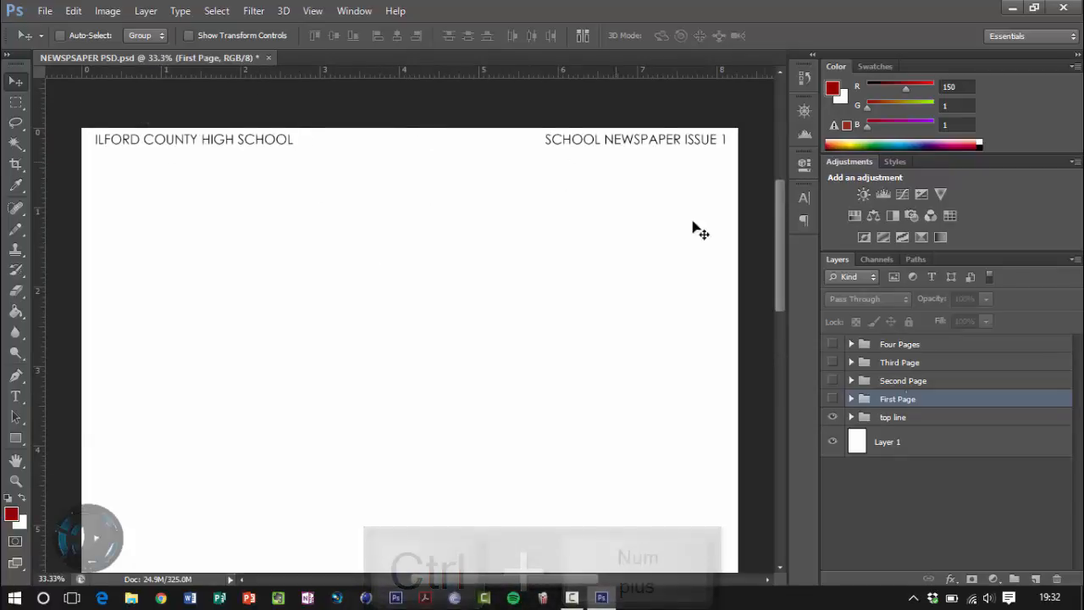
left_click(918, 418)
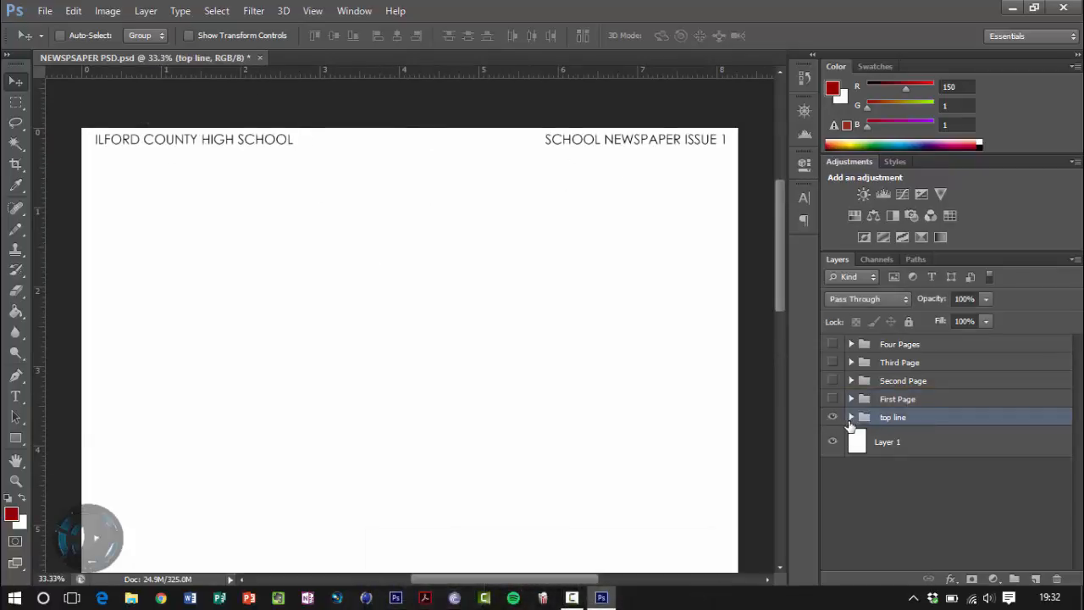
left_click(852, 418)
Step: Try moving the SCHOOL NEWSPAPER ISSUE 1 and ILFORD COUNTY HIGH SCHOOL header texts separately, undoing each move
left_click(930, 449)
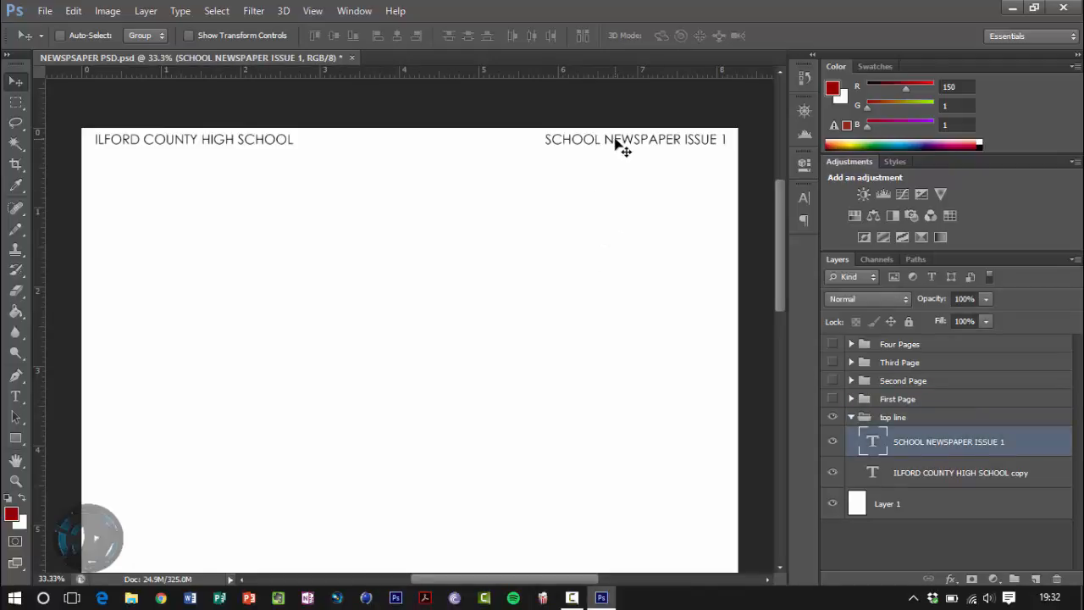
left_click_drag(621, 145, 551, 189)
key("ctrl+z")
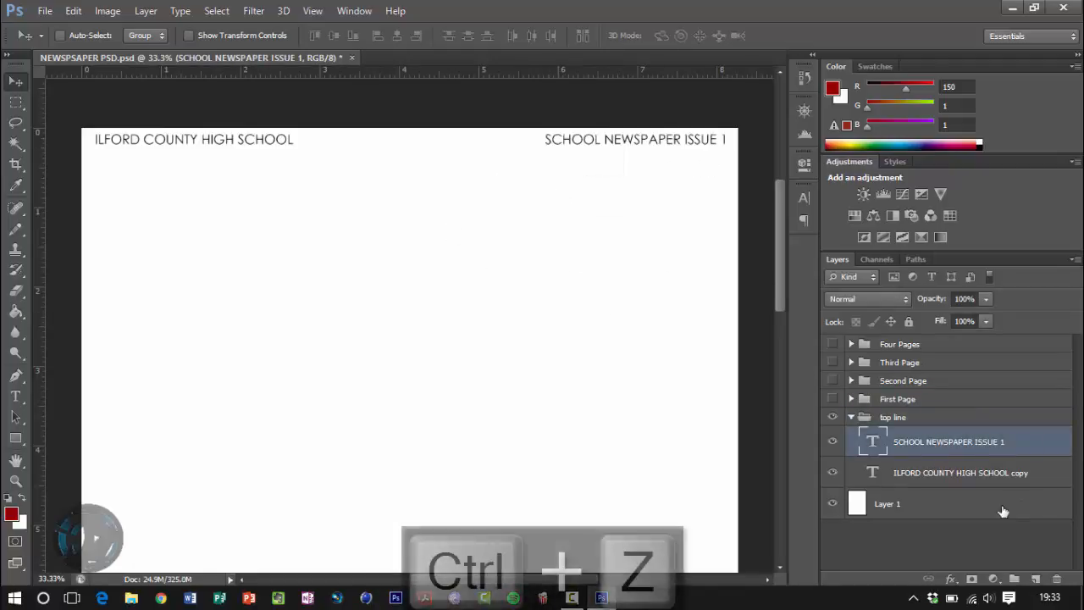
left_click(958, 474)
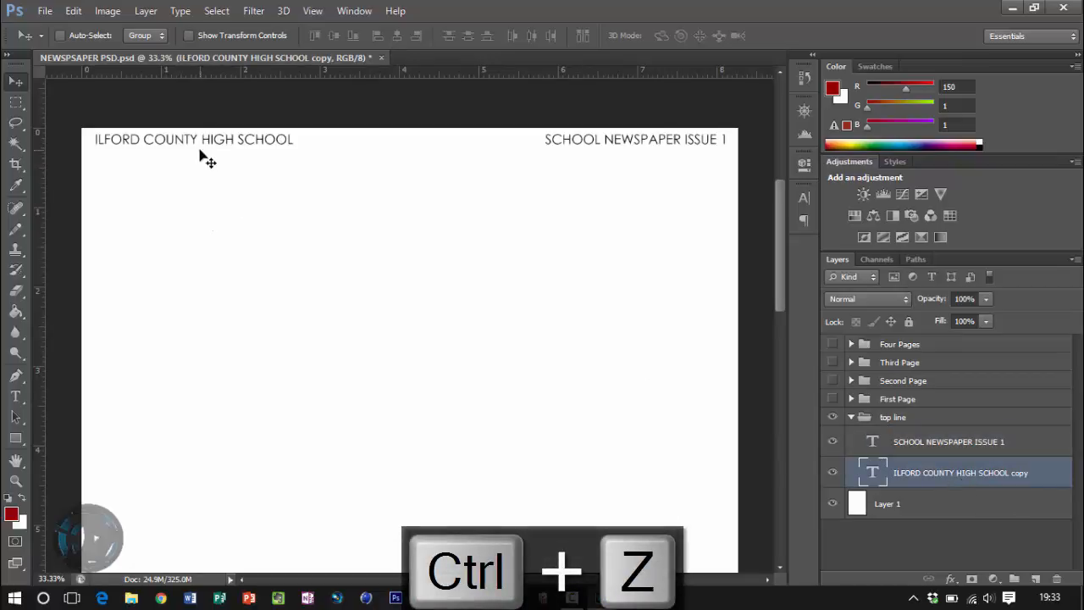
left_click_drag(244, 156, 400, 229)
key("ctrl+z")
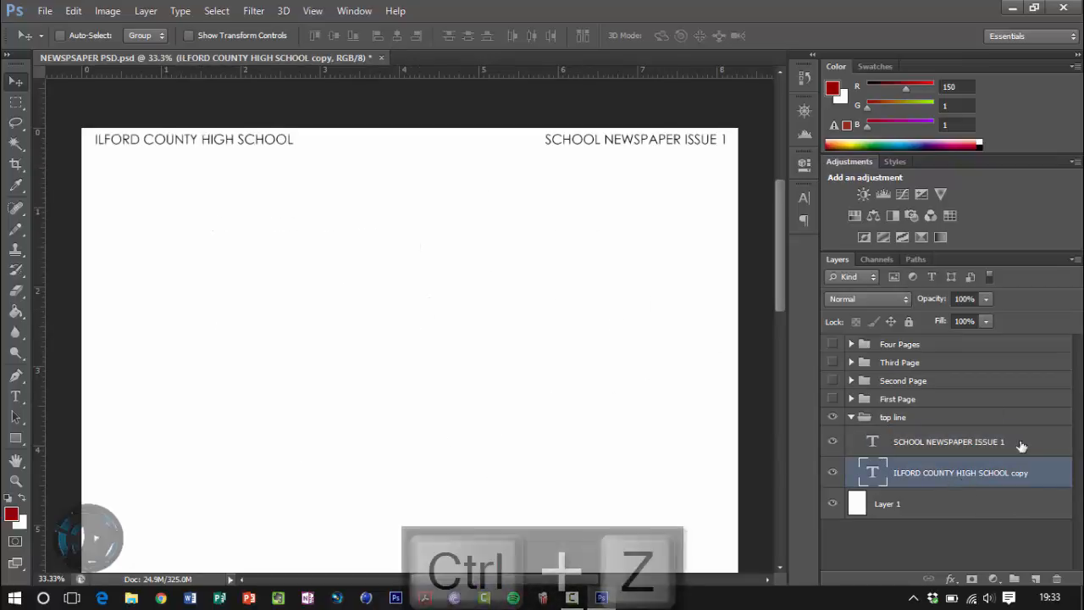
Step: Collapse and hide the top line group, show and expand First Page, and select its Logo group
left_click(851, 417)
left_click(833, 416)
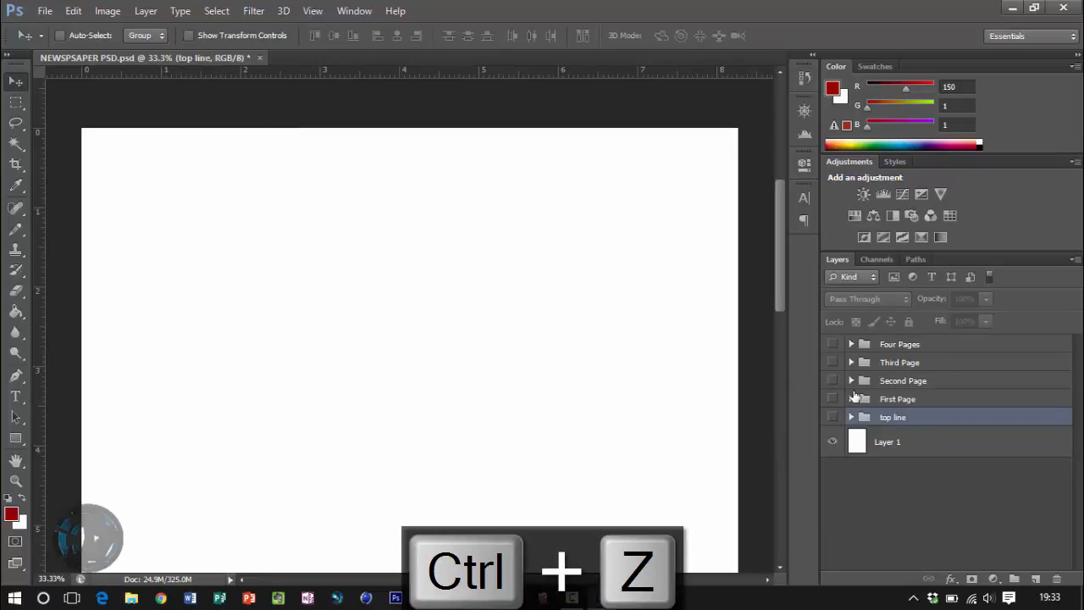
key("ctrl+z")
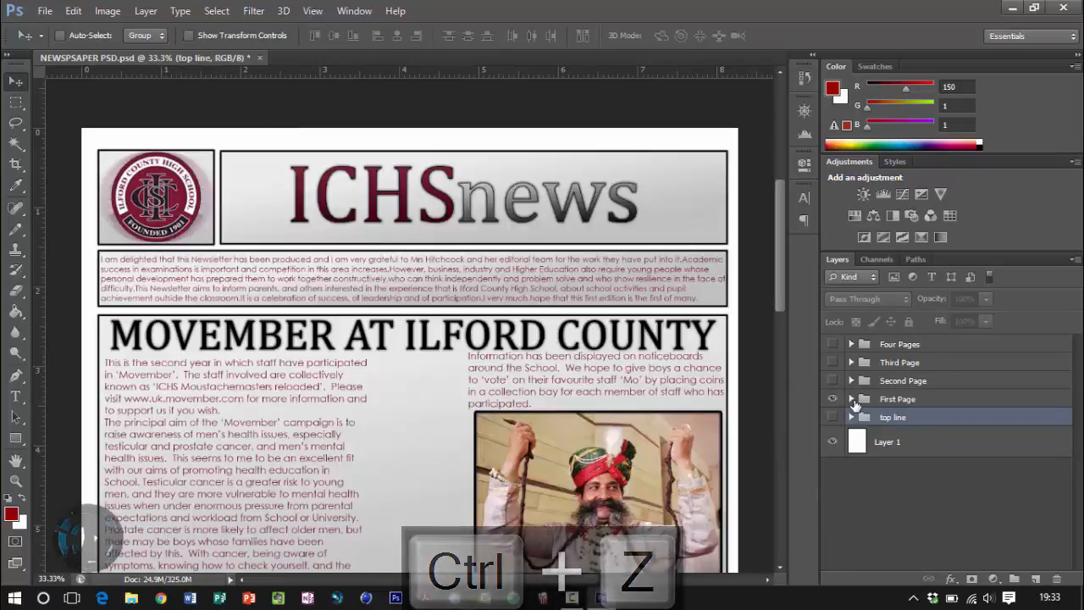
key("ctrl+z")
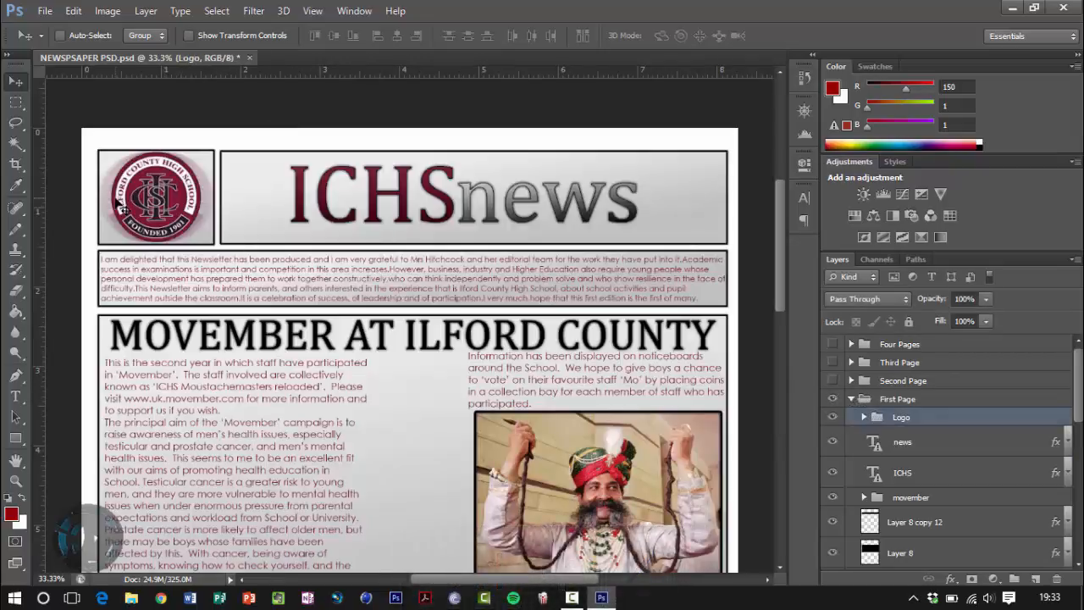
Step: Toggle the Logo group's visibility off and on to check what it contributes to the page
left_click(833, 418)
left_click(833, 419)
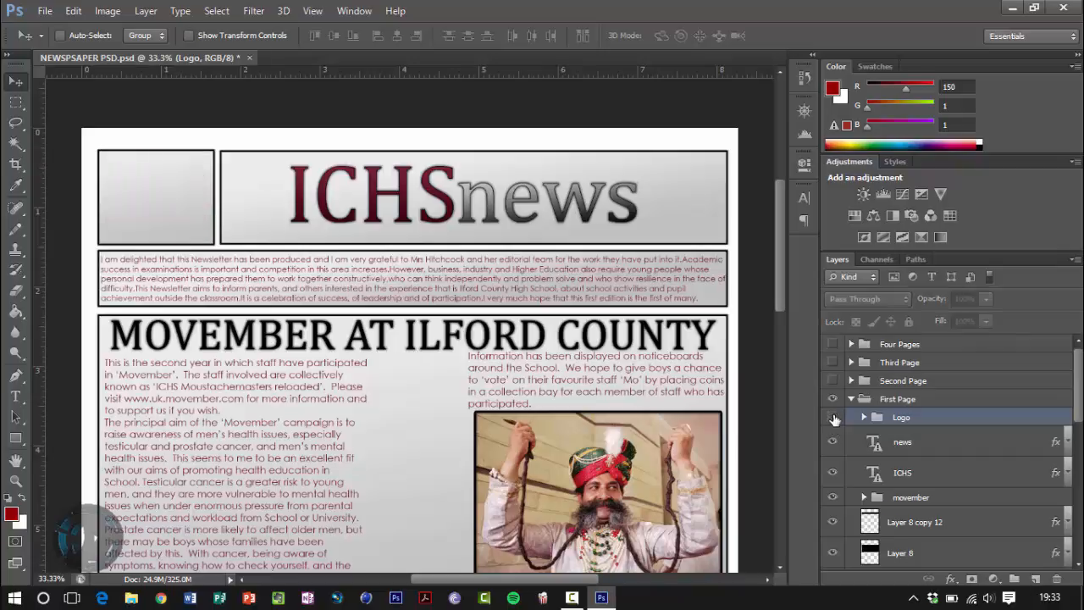
left_click(834, 419)
left_click(833, 418)
left_click(833, 418)
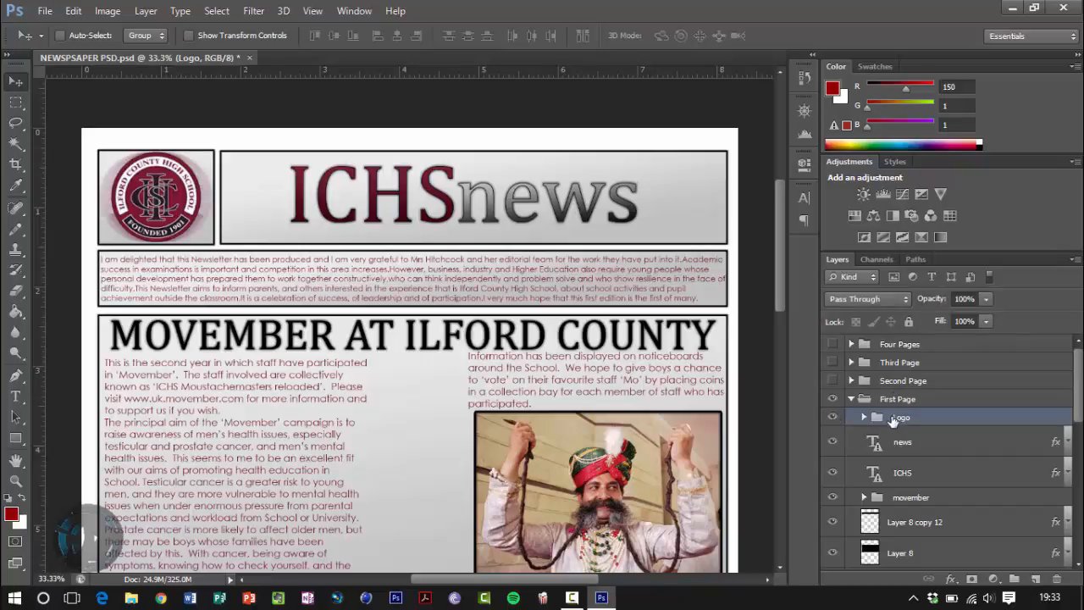
Step: Expand the Logo group to inspect its Layer 11 copy layer, and collapse the group again
left_click(864, 418)
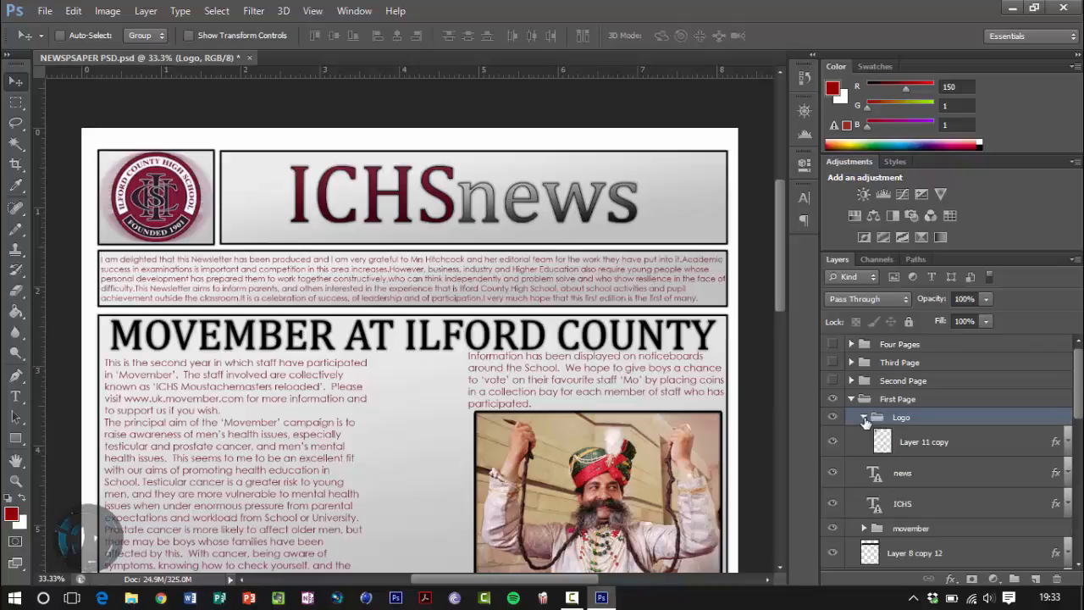
left_click(919, 437)
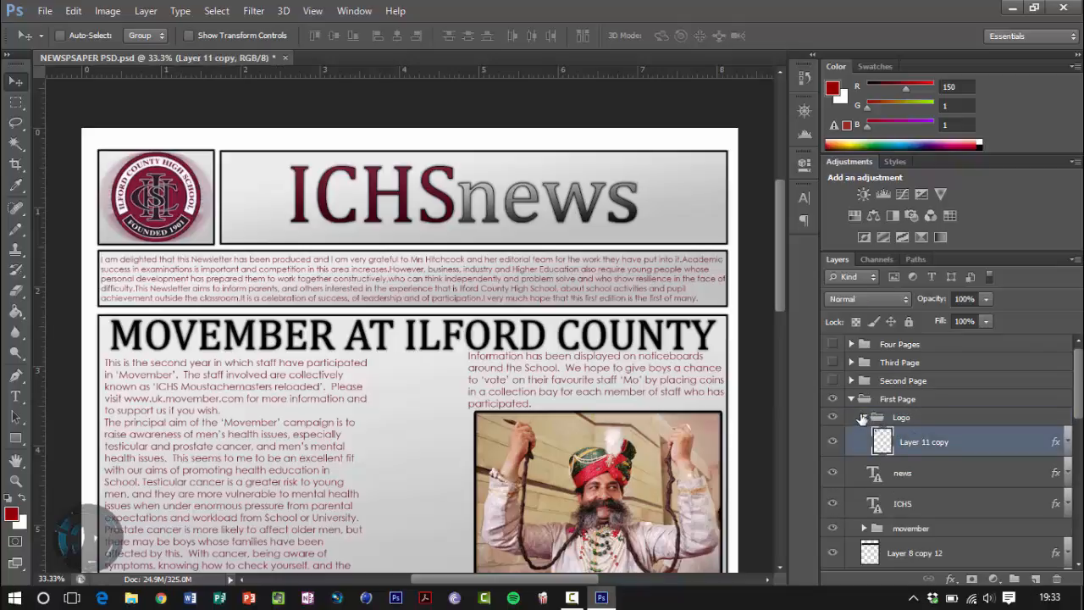
left_click(862, 418)
scroll(1034, 410, "down", 2)
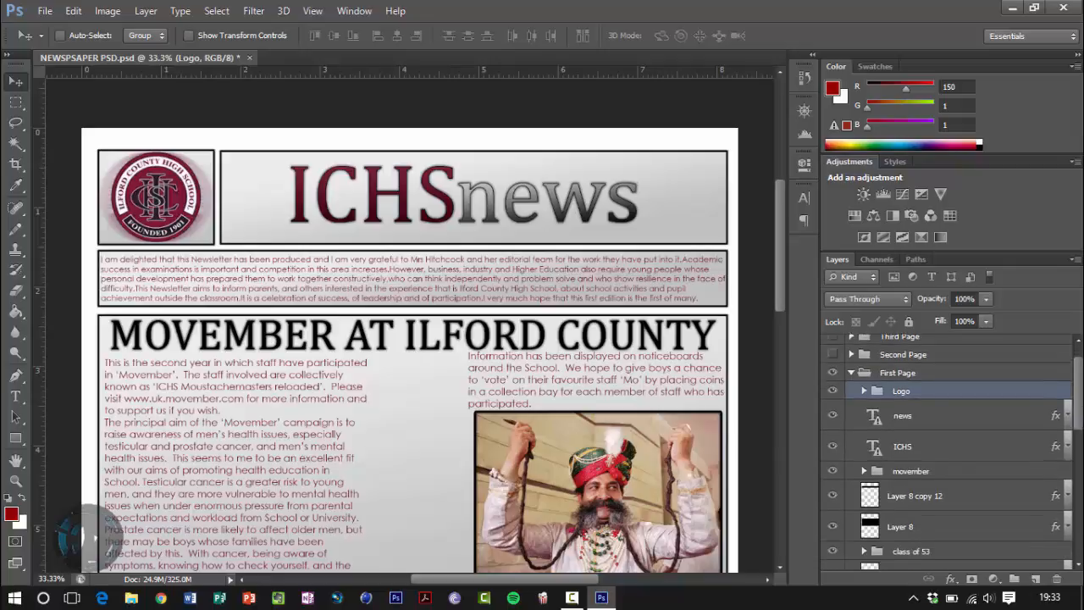
Step: Select the news and ICHS title layers in turn, and expand and select the movember group to inspect its layers
left_click(971, 383)
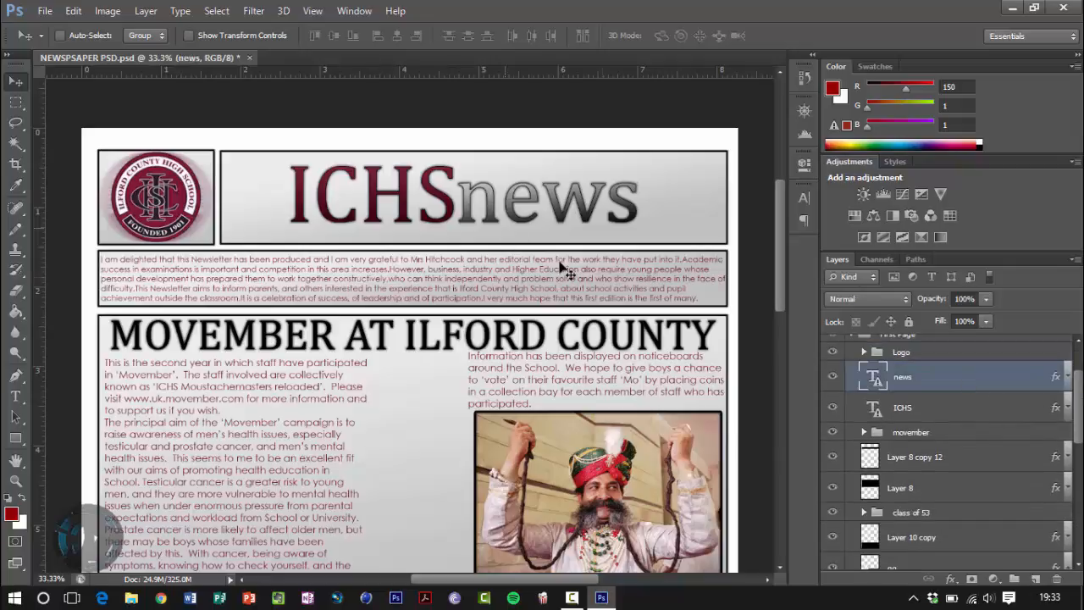
left_click(925, 408)
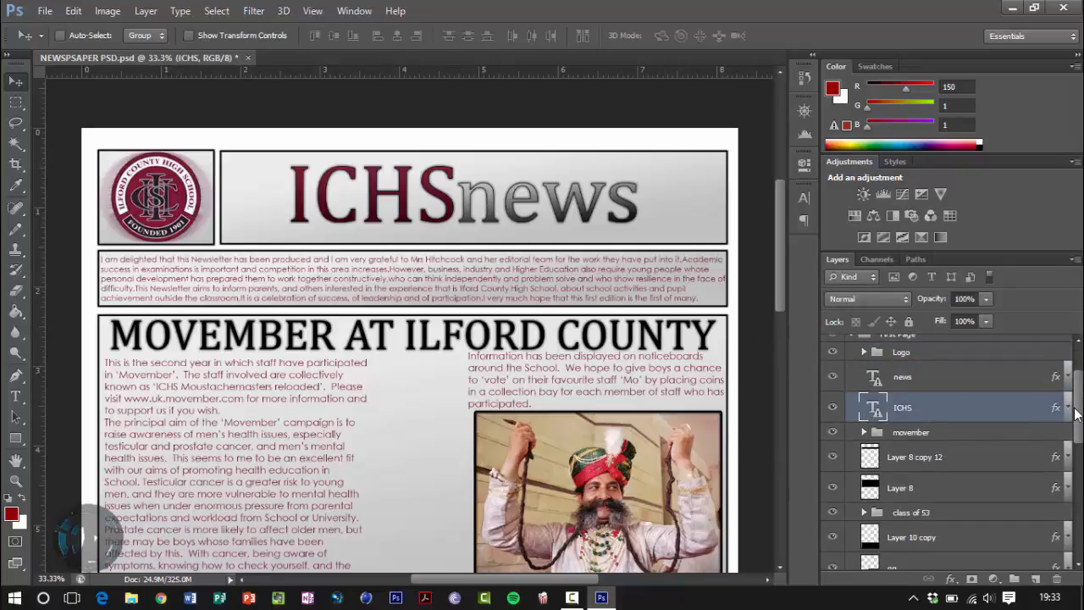
scroll(974, 390, "down", 2)
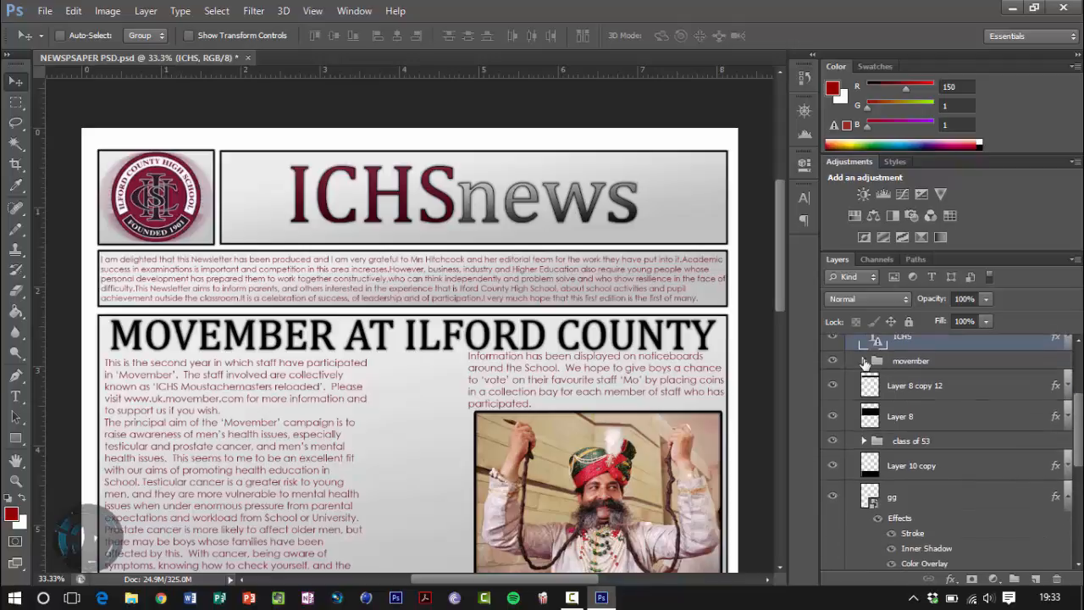
left_click(864, 361)
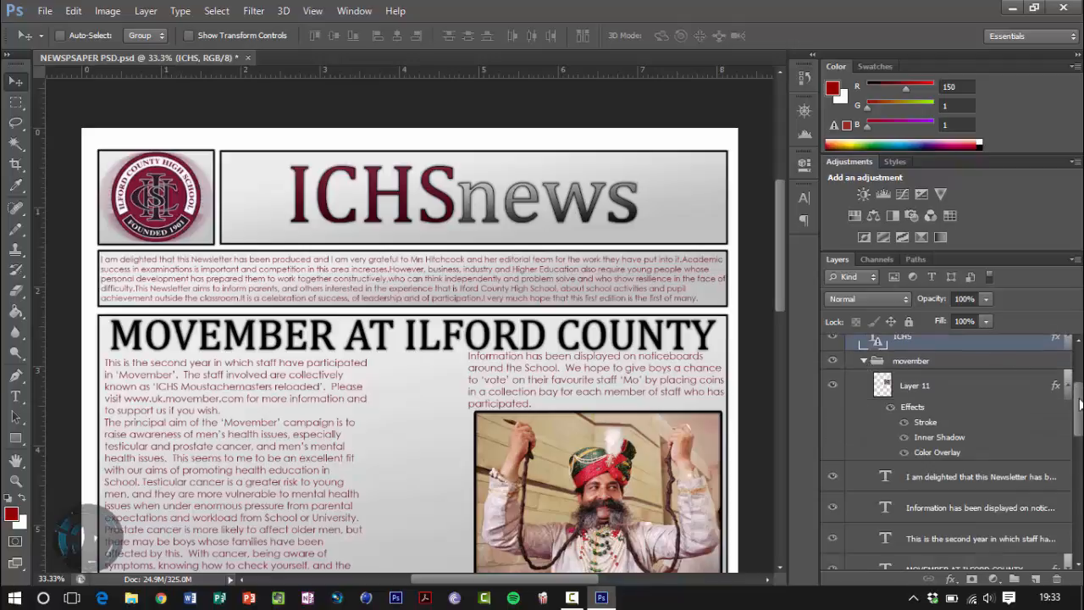
mouse_move(1081, 405)
left_mouse_down()
mouse_move(1075, 479)
mouse_move(1068, 387)
left_mouse_up()
left_click(958, 406)
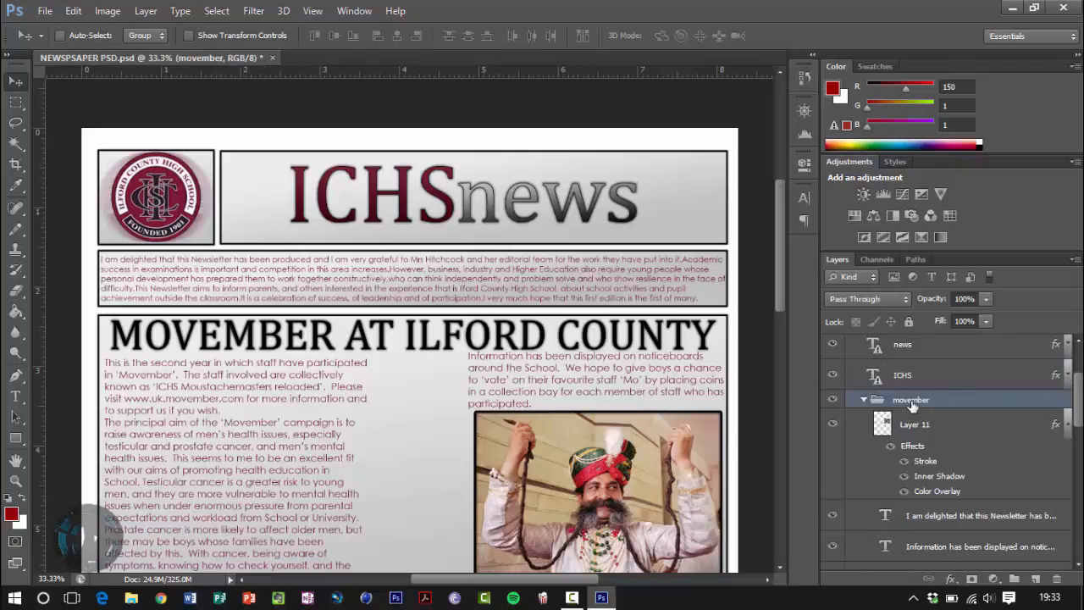
Step: Select Layer 11 in the movember group and toggle its visibility off and on to see what it contributes
scroll(852, 381, "down", 2)
left_click(852, 371)
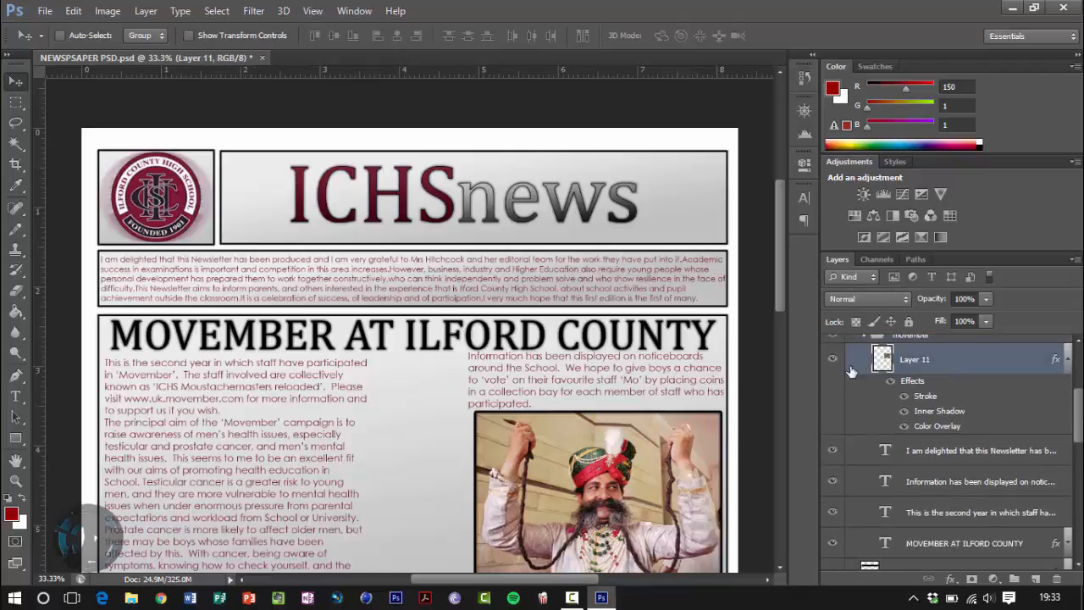
left_click(833, 362)
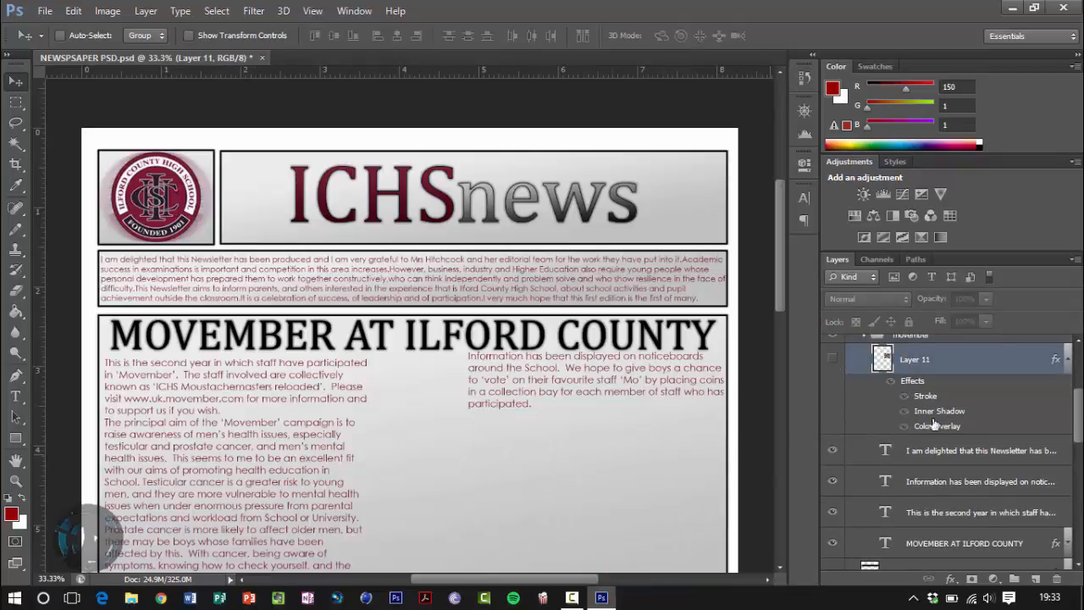
left_click(834, 361)
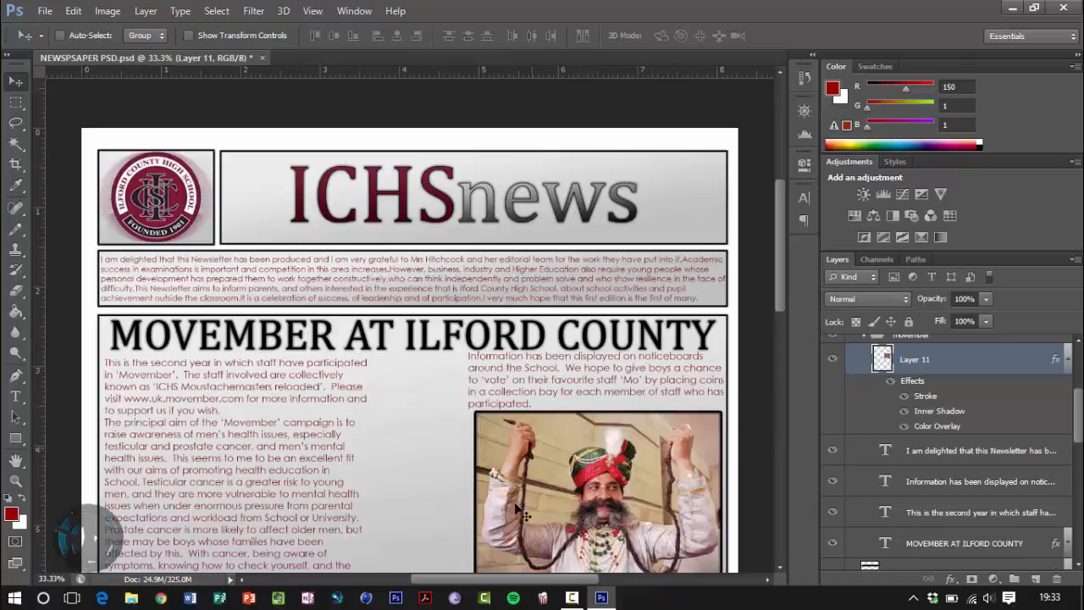
Step: Try moving the moustache photo on Layer 11 up and to the left, and undo the move
left_click_drag(463, 483, 437, 459)
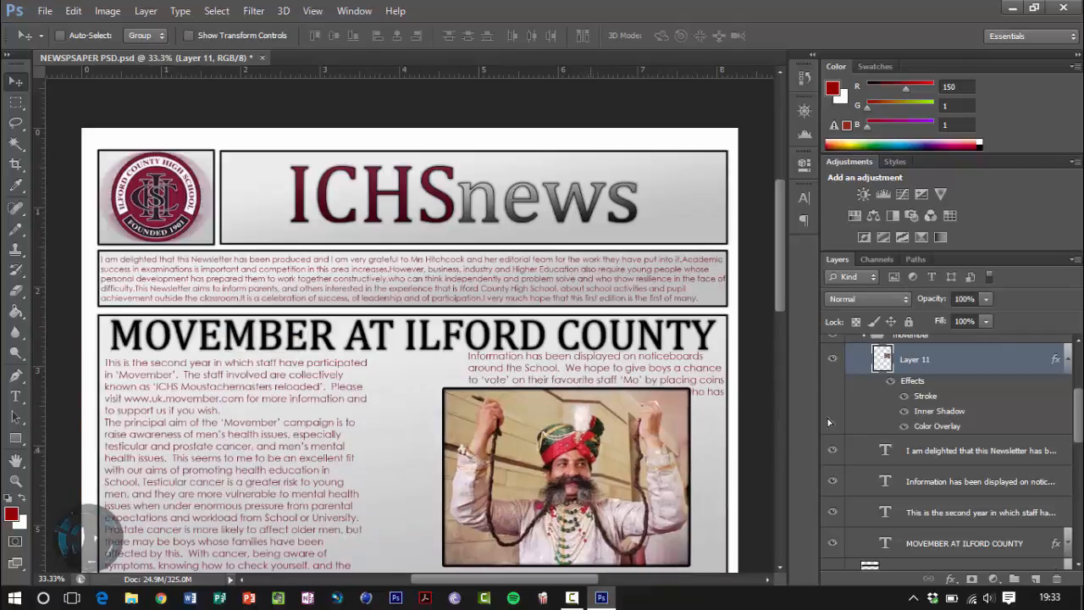
key("ctrl+z")
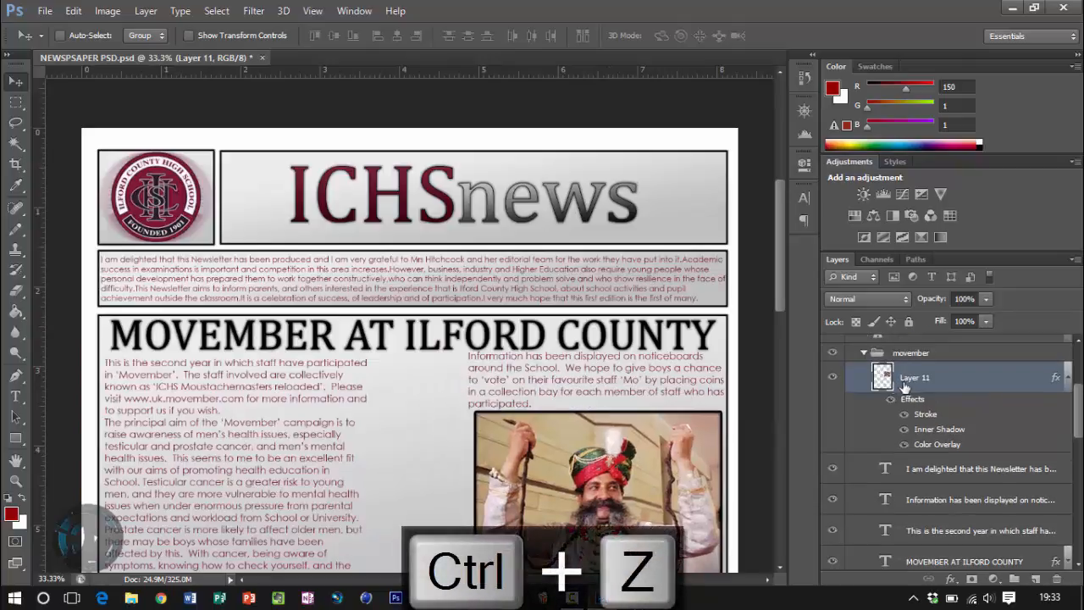
scroll(873, 360, "up", 1)
Step: Select the introduction paragraph's text layer and nudge it very slightly within its box below the masthead
scroll(1078, 426, "down", 4)
left_click(871, 405)
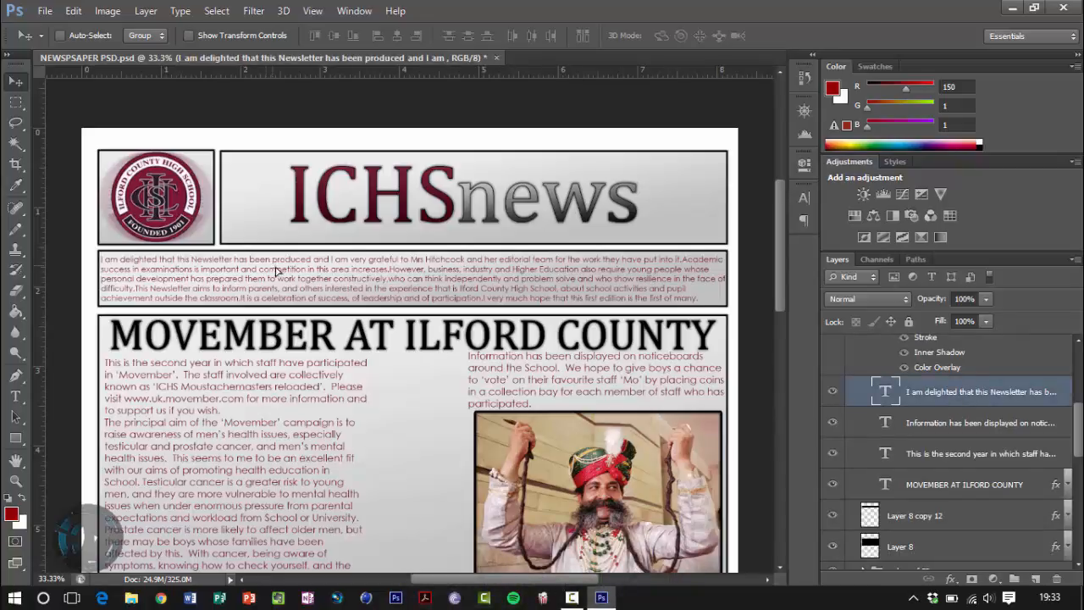
mouse_move(264, 255)
left_mouse_down()
mouse_move(266, 270)
mouse_move(267, 253)
left_mouse_up()
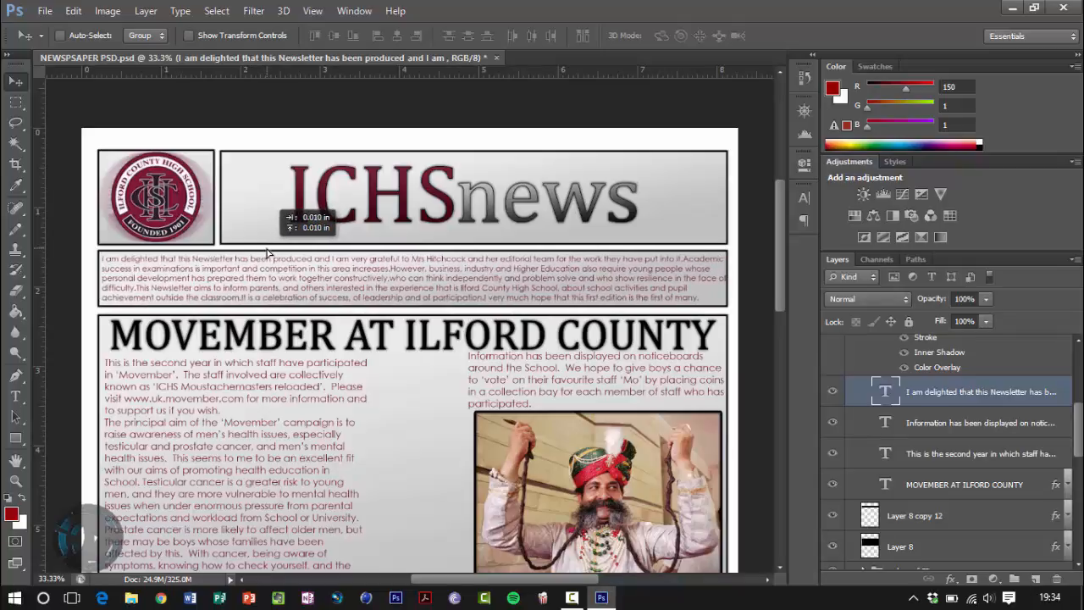
left_click_drag(267, 253, 268, 253)
Step: Select Layer 8 and Layer 8 copy 12 in turn, and toggle Layer 8 copy 12's visibility off and on
scroll(969, 442, "down", 2)
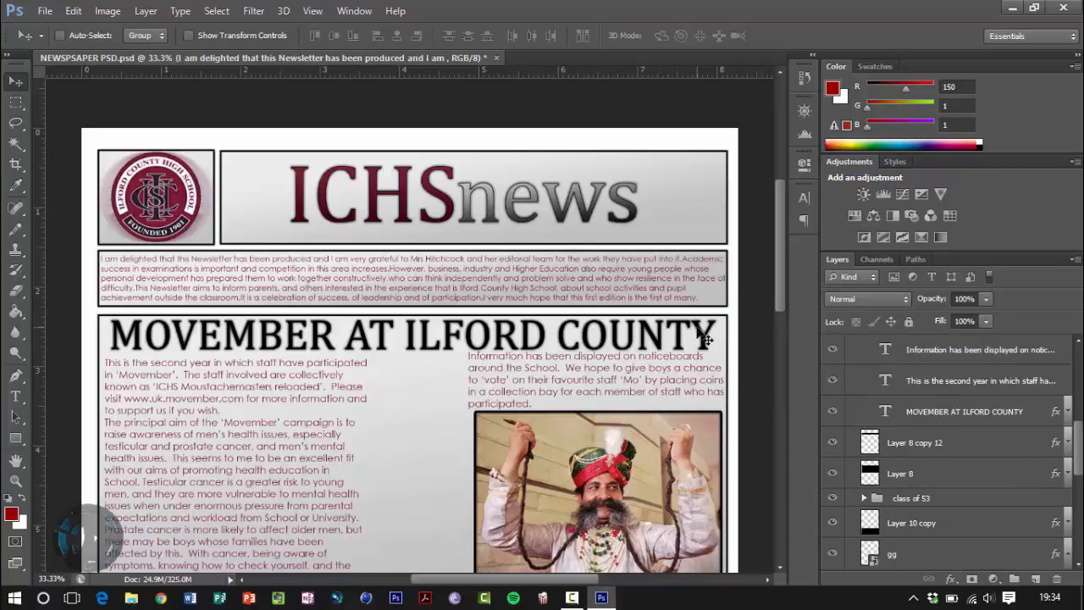
key("ctrl+KP_Subtract")
scroll(667, 288, "down", 1)
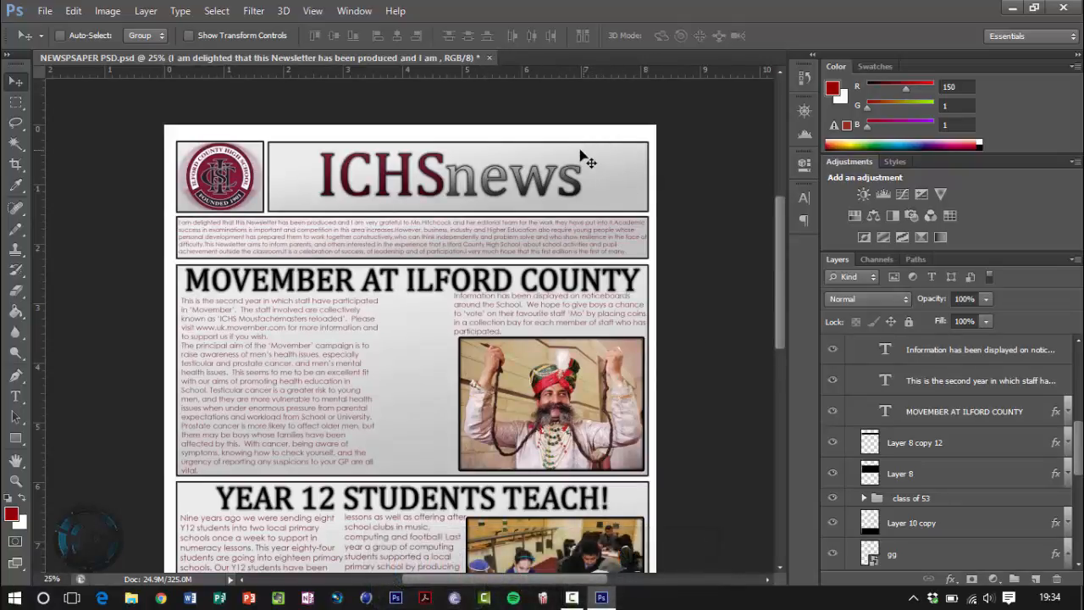
scroll(1078, 440, "down", 4)
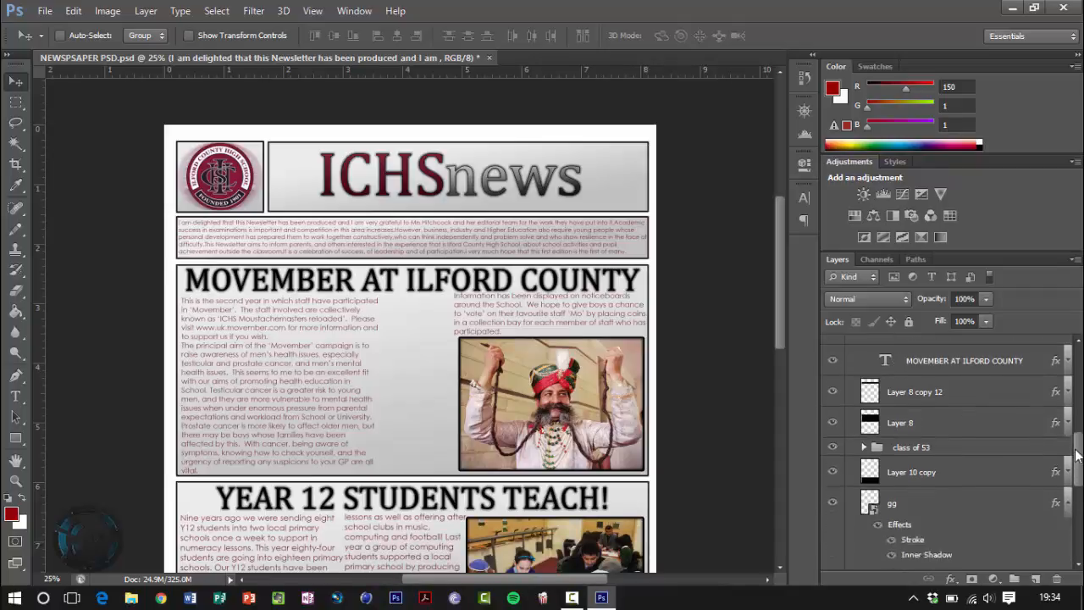
scroll(1077, 441, "up", 2)
left_click(868, 404)
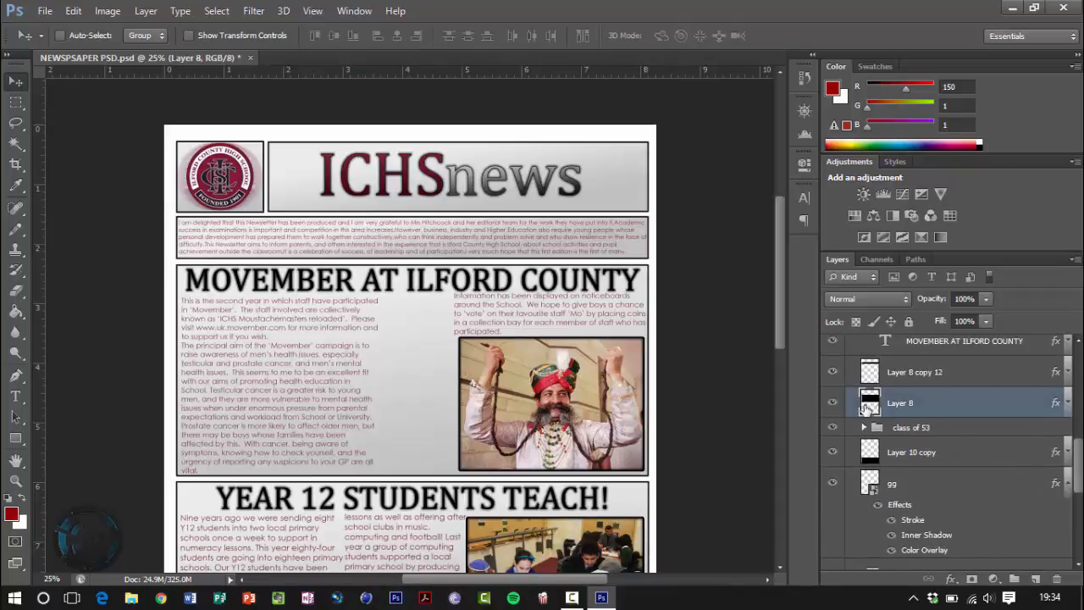
left_click(898, 373)
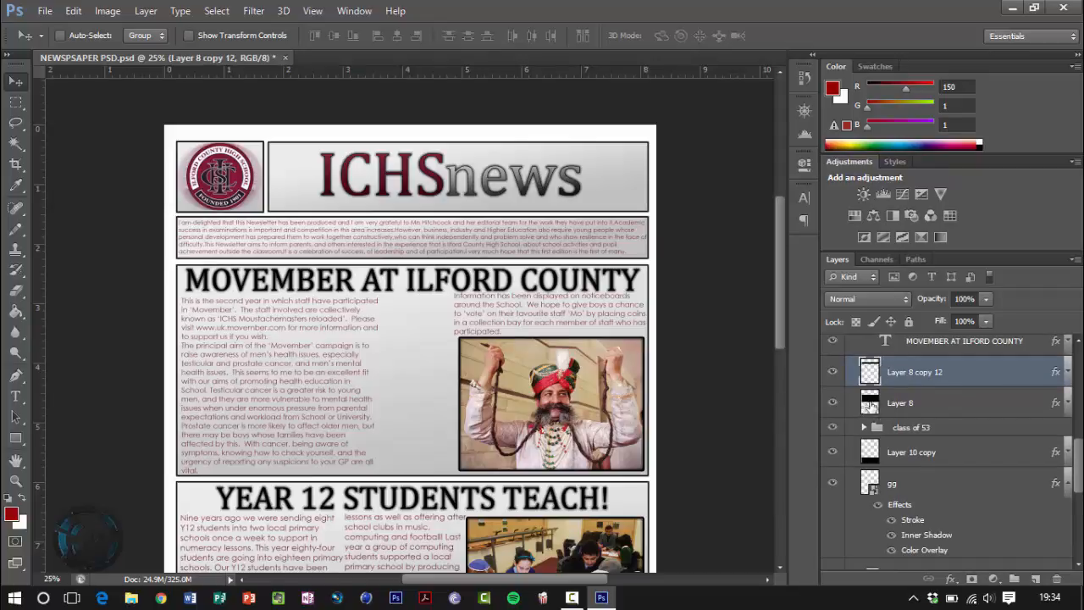
left_click(833, 372)
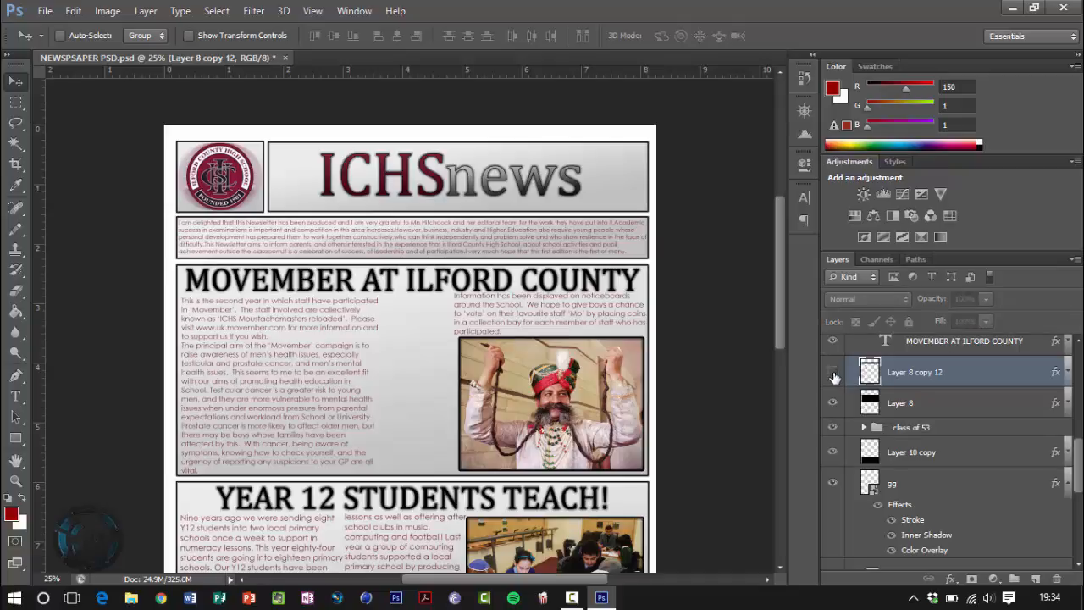
left_click(833, 375)
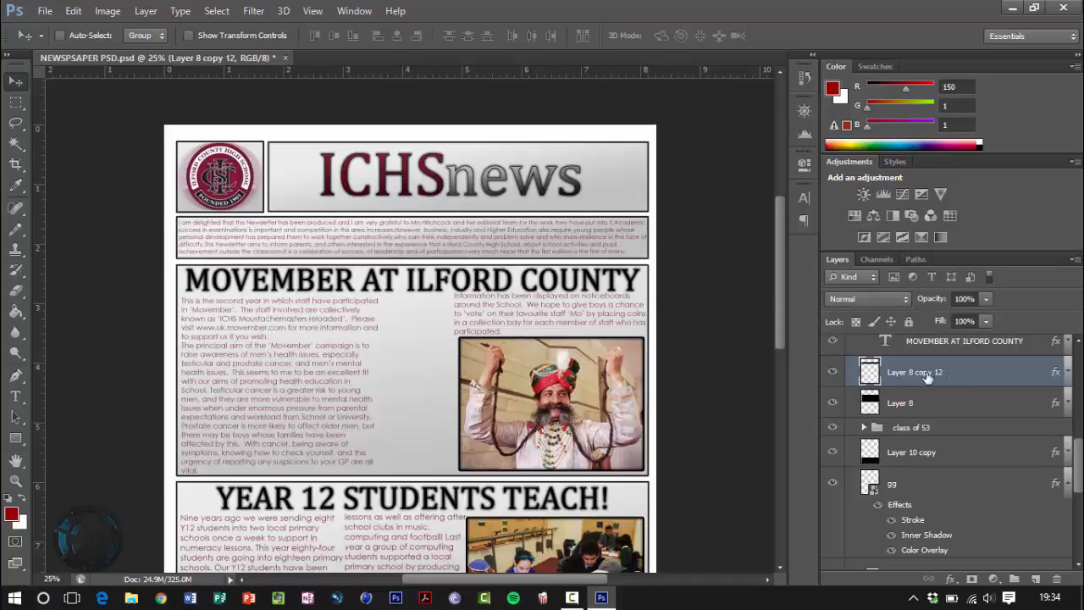
Step: Select Layer 10 copy and toggle its visibility to check the background box behind the DoE IN ICHS article
scroll(666, 351, "down", 2)
left_click_drag(779, 358, 777, 424)
left_click(834, 453)
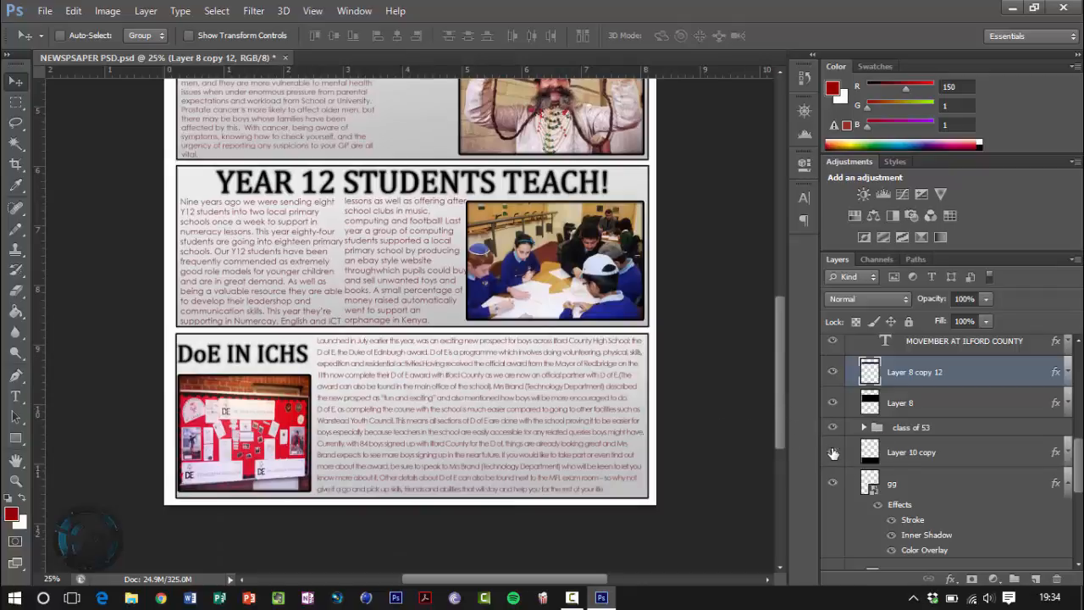
left_click(948, 462)
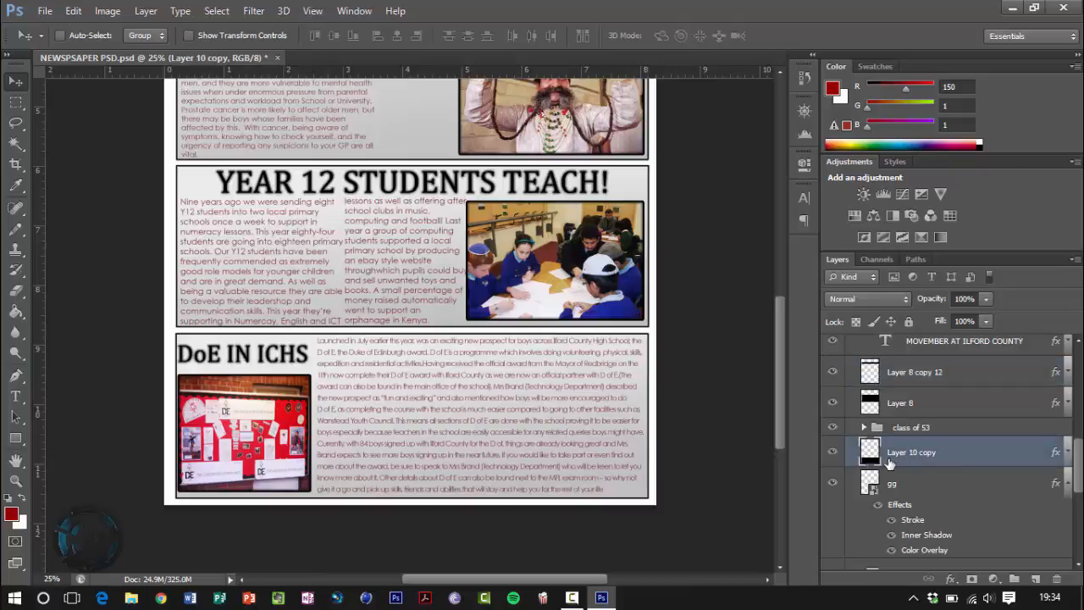
left_click(832, 453)
left_click(832, 453)
Step: Collapse the First Page group and hide it
left_click_drag(777, 380, 753, 278)
scroll(947, 463, "up", 1)
scroll(947, 462, "up", 5)
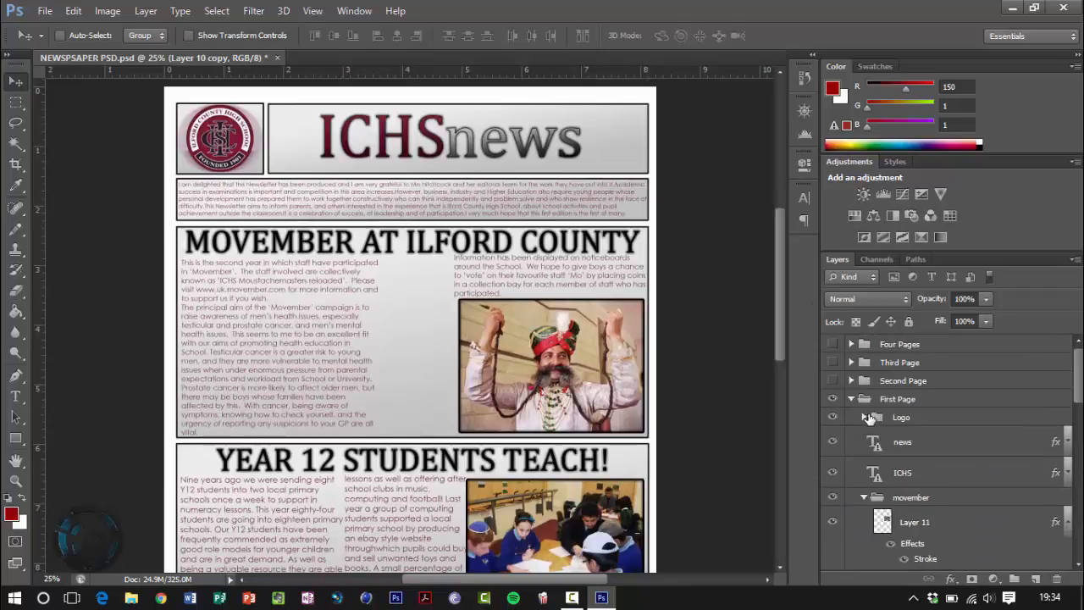
left_click(851, 399)
left_click(833, 399)
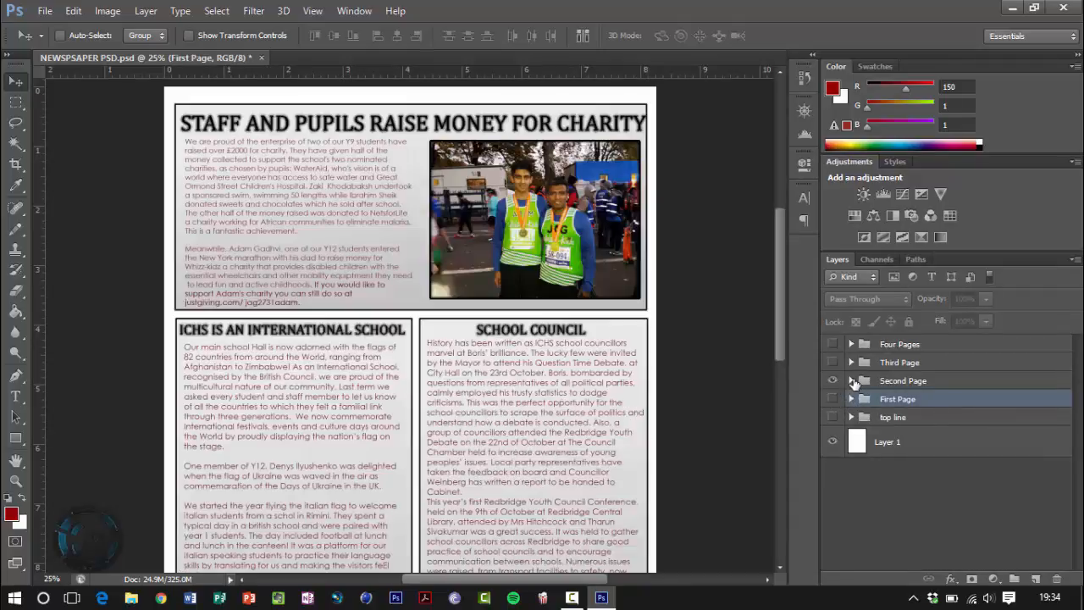
Step: Show the Second Page, Third Page and Four Pages groups one at a time, hiding each one after viewing it
left_click(831, 381)
left_click(832, 381)
left_click(833, 362)
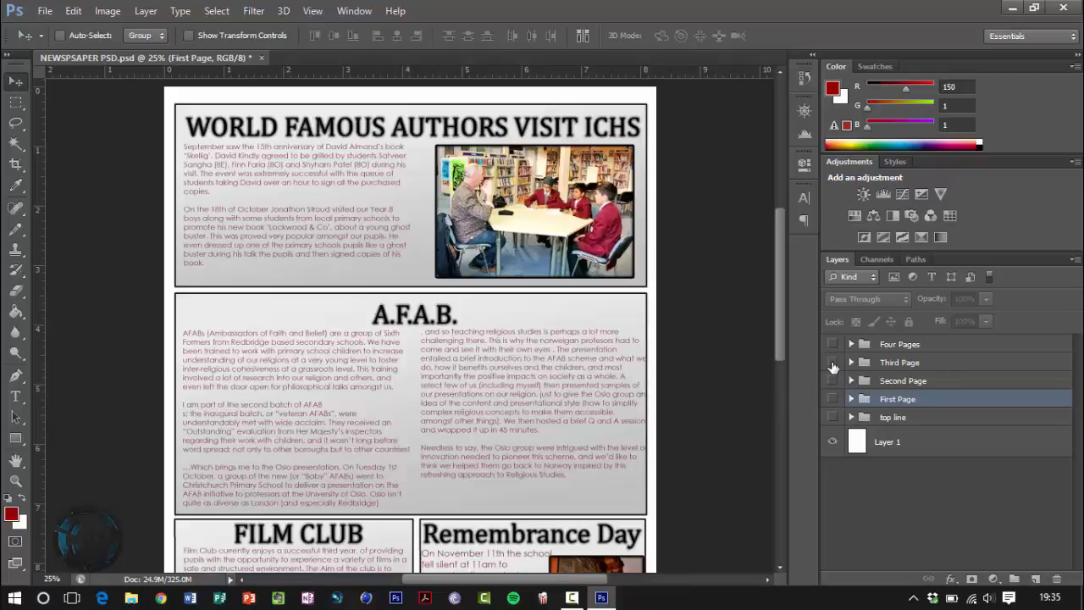
left_click(832, 363)
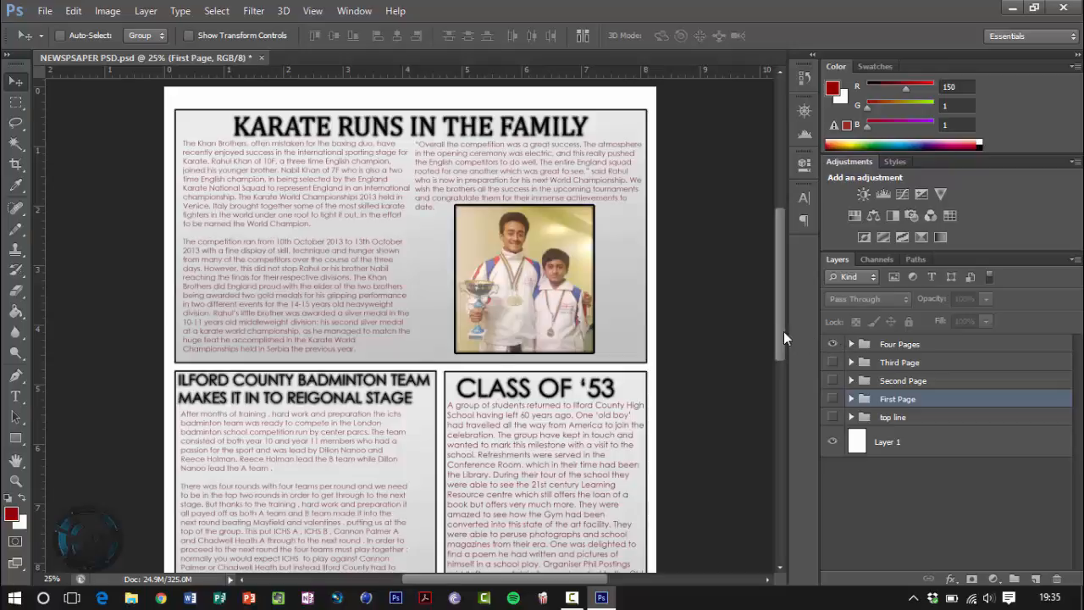
mouse_move(784, 331)
left_mouse_down()
mouse_move(785, 312)
mouse_move(781, 442)
mouse_move(765, 328)
left_mouse_up()
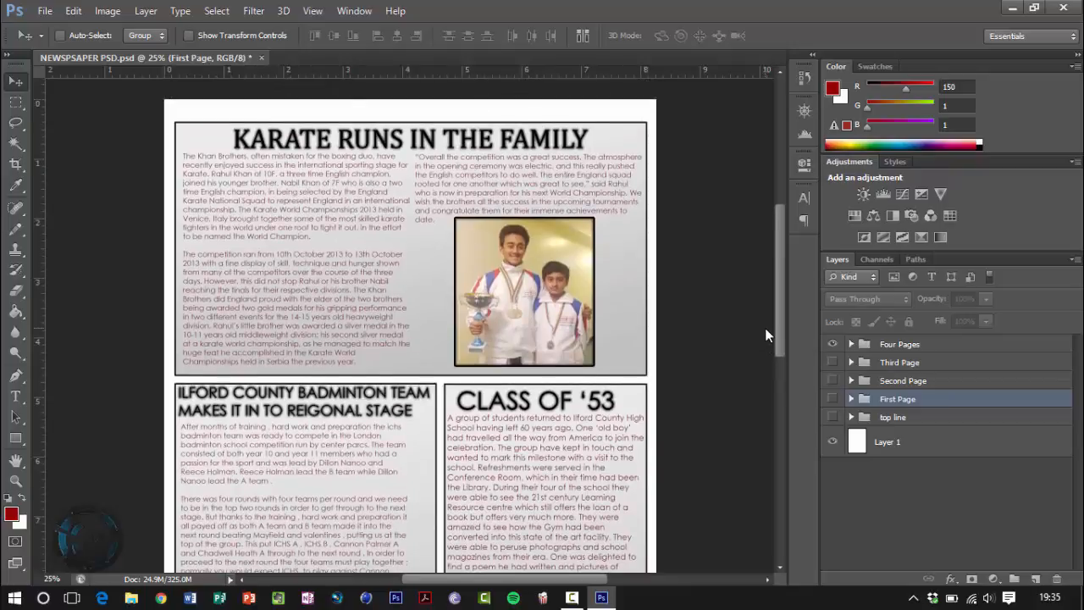
left_click(833, 343)
Step: Show the First Page group again and look over its page layout
left_click(833, 400)
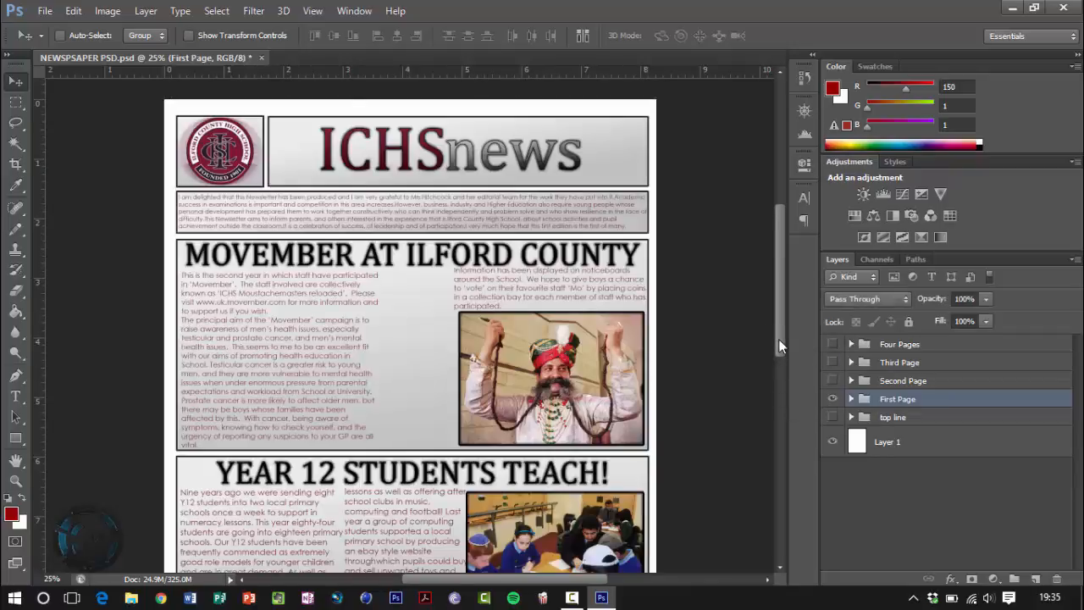
mouse_move(779, 339)
left_mouse_down()
mouse_move(781, 452)
mouse_move(784, 338)
mouse_move(783, 356)
left_mouse_up()
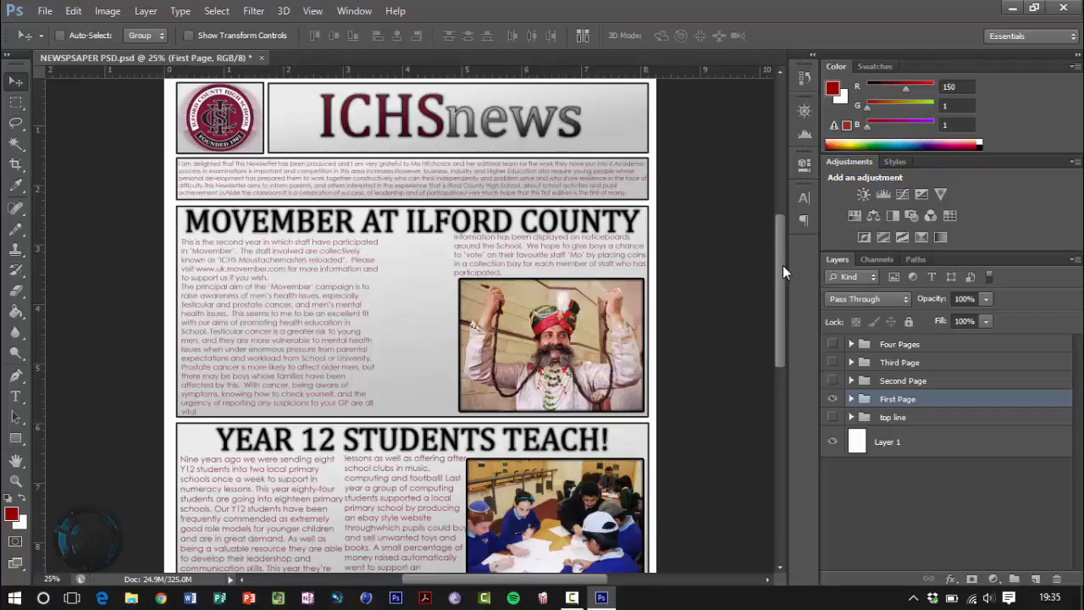
left_click_drag(783, 265, 784, 247)
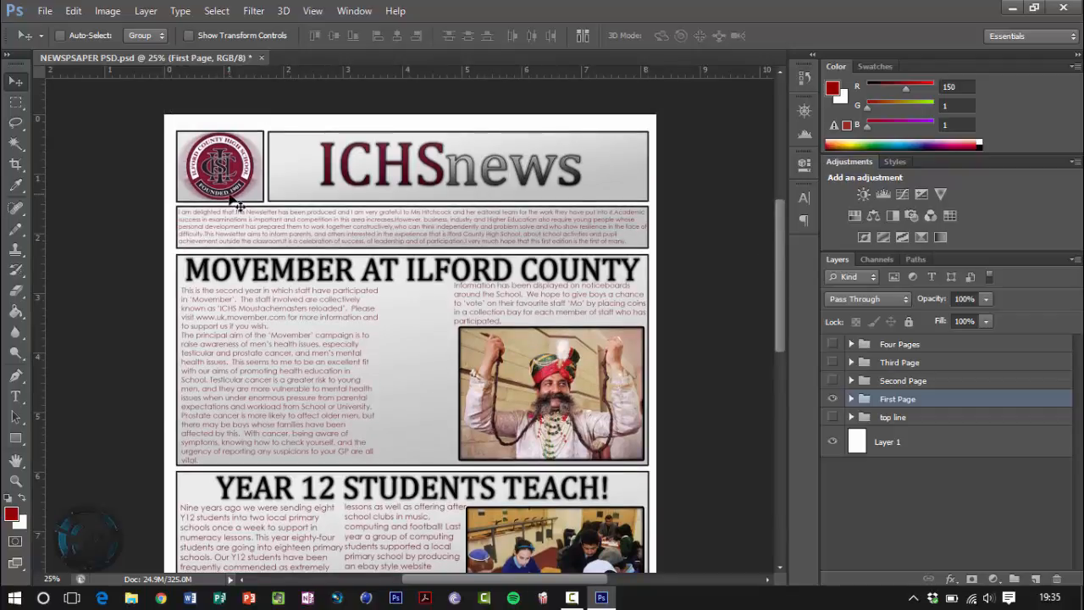